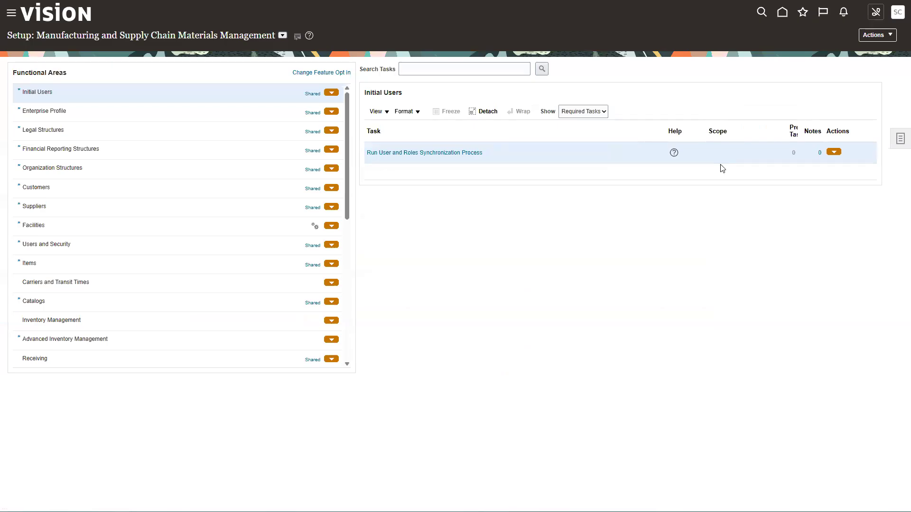
# Search the setup tasks for "cost element".
pyautogui.click(897, 143)
pyautogui.click(782, 143)
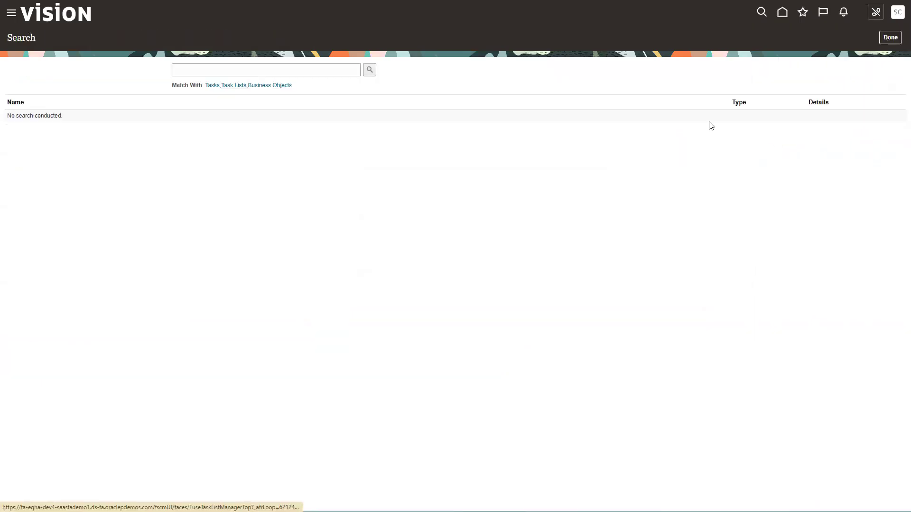
pyautogui.click(321, 66)
pyautogui.write('cost elee')
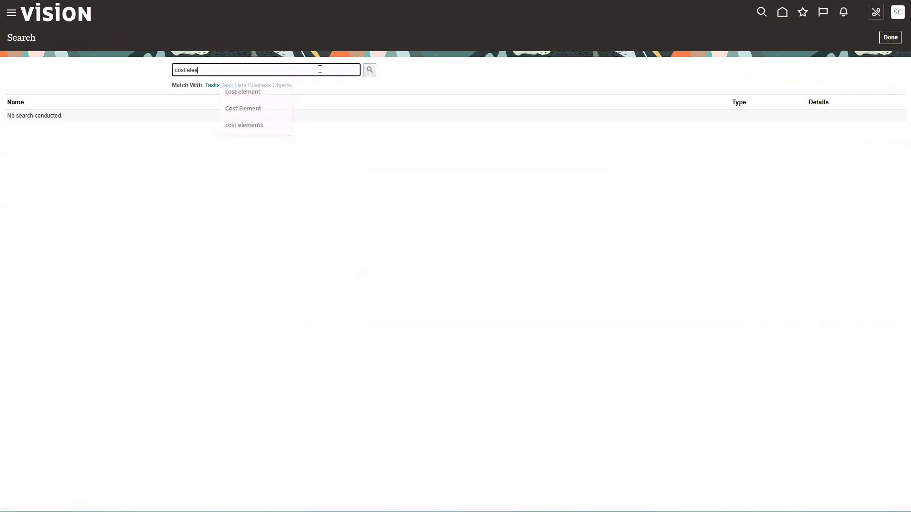
pyautogui.press('BackSpace')
pyautogui.write('ment')
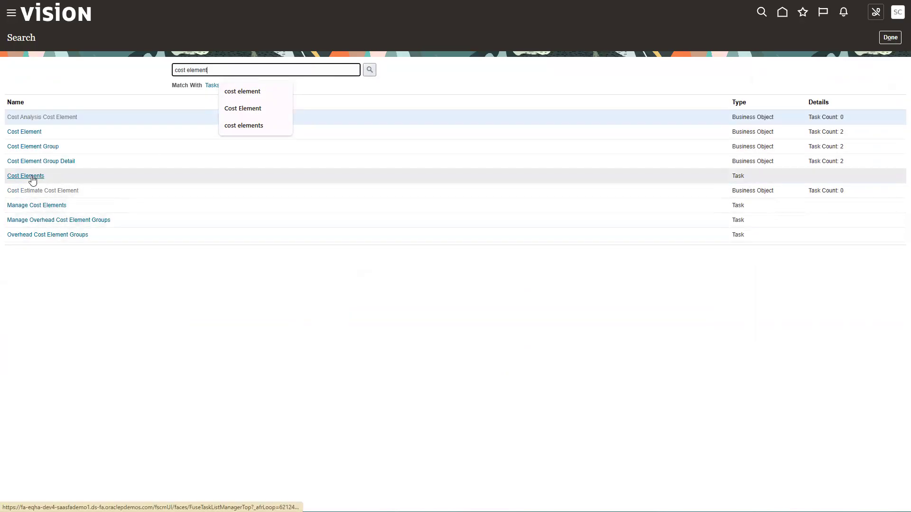
# Open the Manage Cost Elements task, review the listed cost elements, and leave it without saving.
pyautogui.click(52, 205)
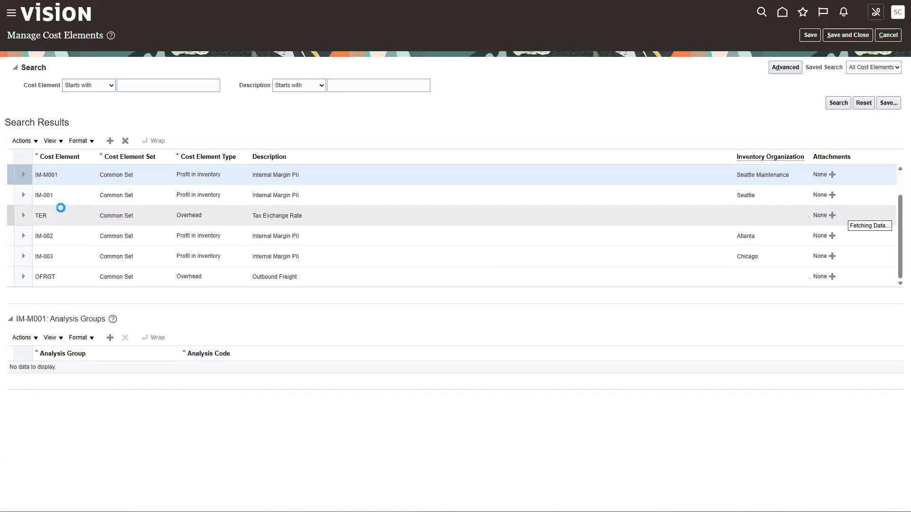
pyautogui.scroll(-2, 60, 208)
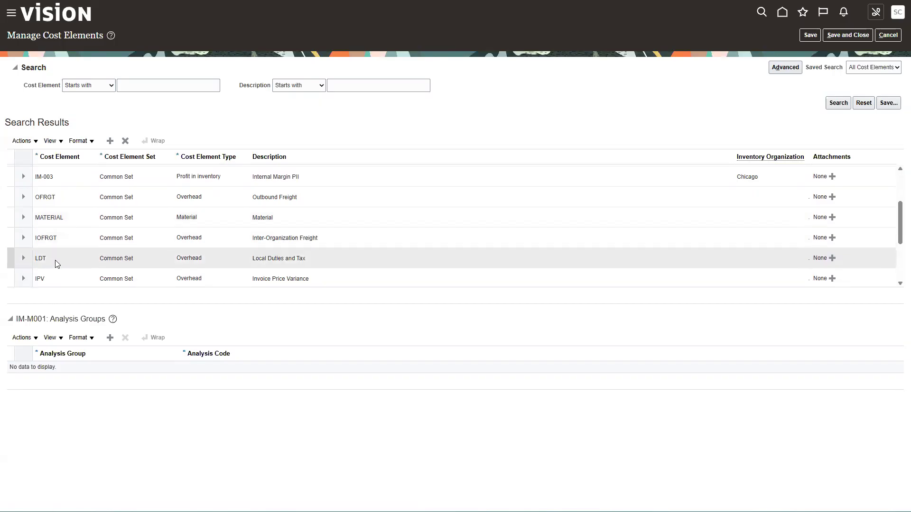
pyautogui.click(887, 35)
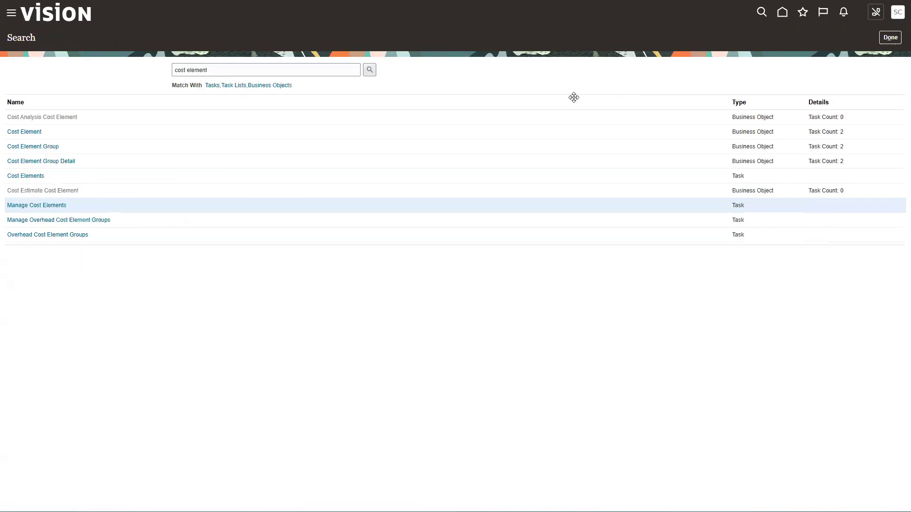
# Open Manage Overhead Cost Element Groups and search for the groups of the US Operations cost organization.
pyautogui.click(61, 221)
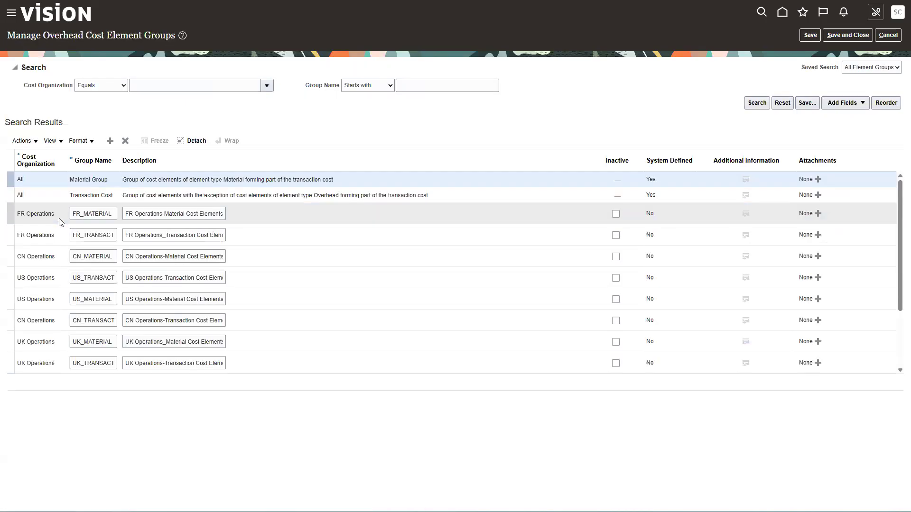
pyautogui.click(163, 85)
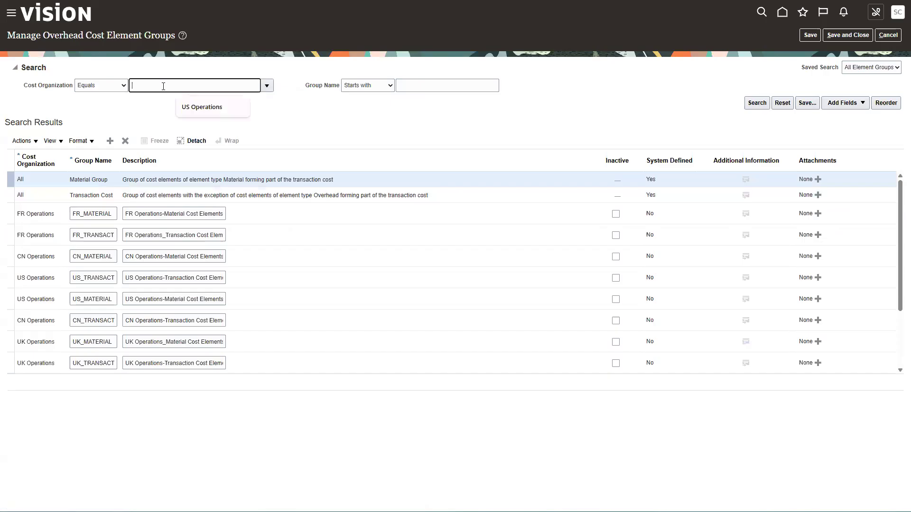
pyautogui.write('US Oper')
pyautogui.click(190, 107)
pyautogui.click(757, 103)
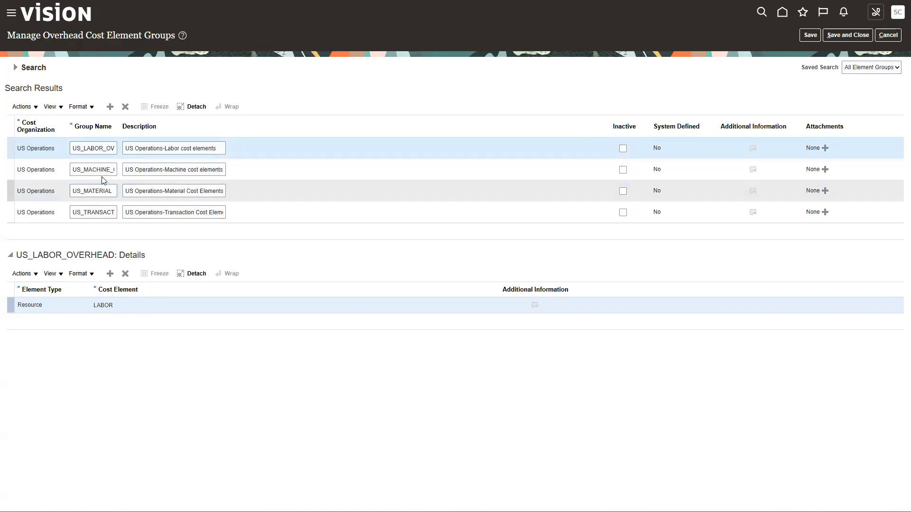
# Add a detail row with element type Resource and cost element MACHINE to the US_LABOR_OVERHEAD group.
pyautogui.moveTo(83, 148); pyautogui.dragTo(208, 148)
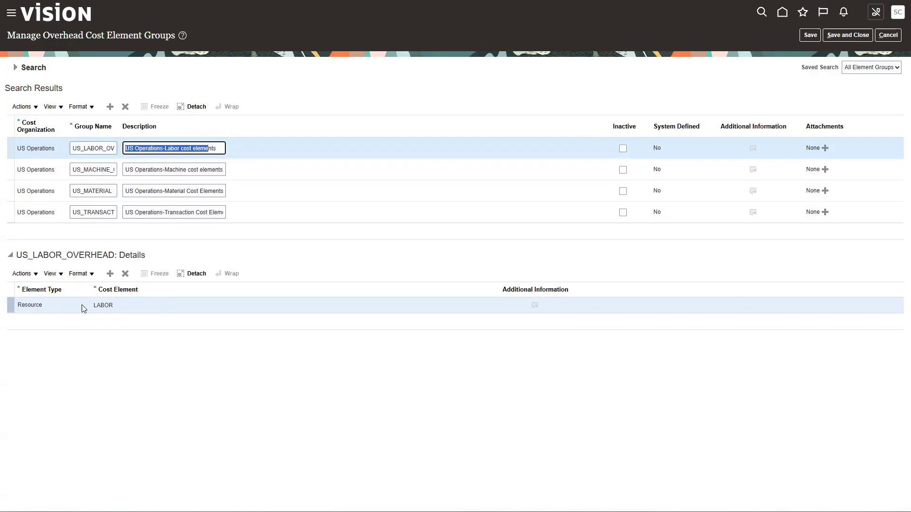
pyautogui.click(136, 305)
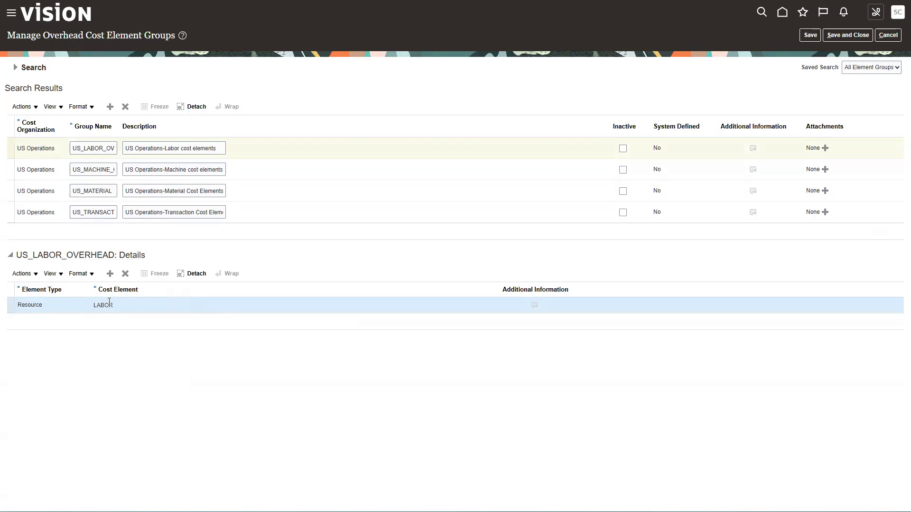
pyautogui.click(110, 273)
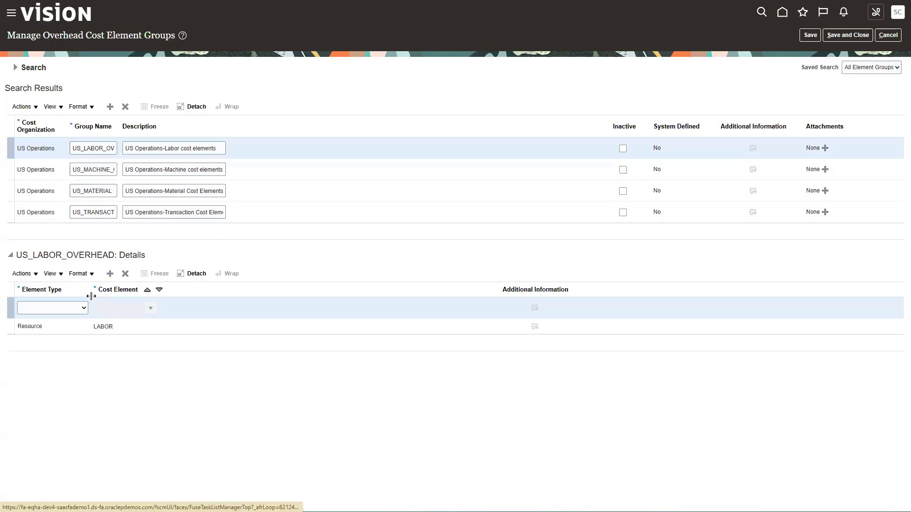
pyautogui.click(82, 308)
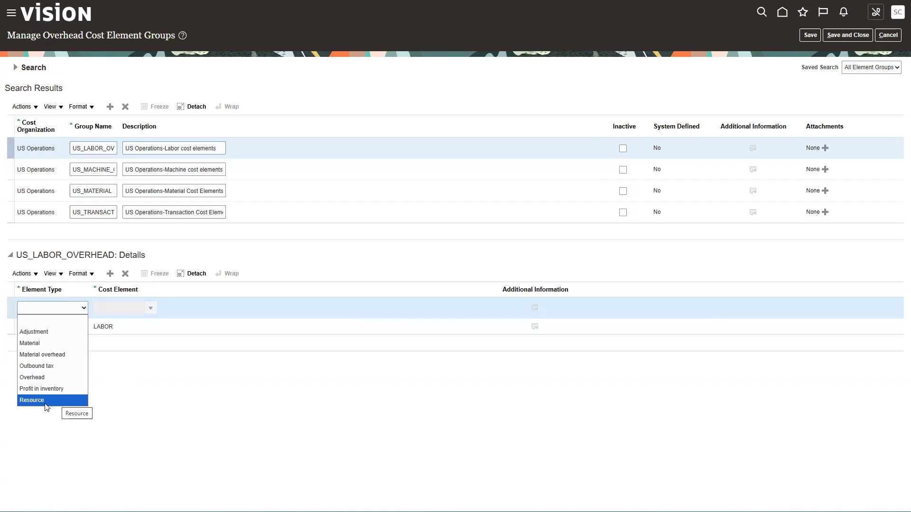
pyautogui.click(133, 385)
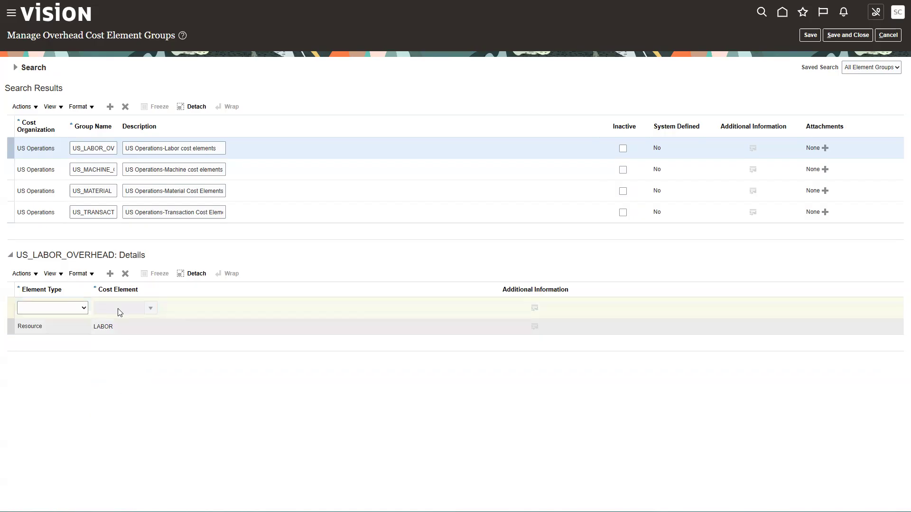
pyautogui.click(83, 309)
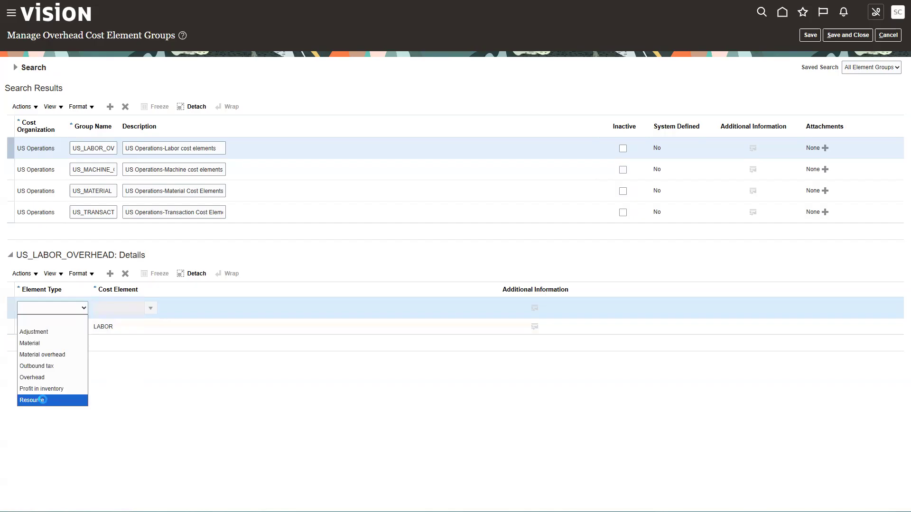
pyautogui.click(36, 399)
pyautogui.click(147, 308)
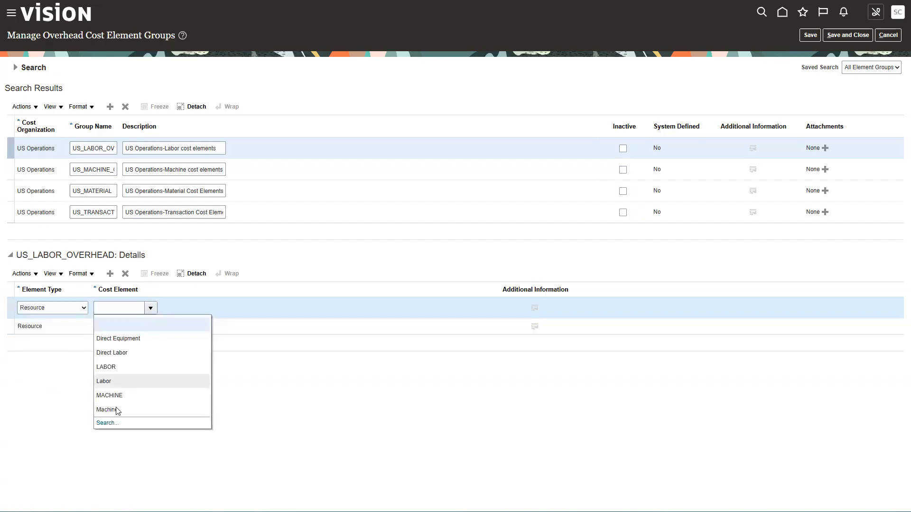
pyautogui.click(116, 398)
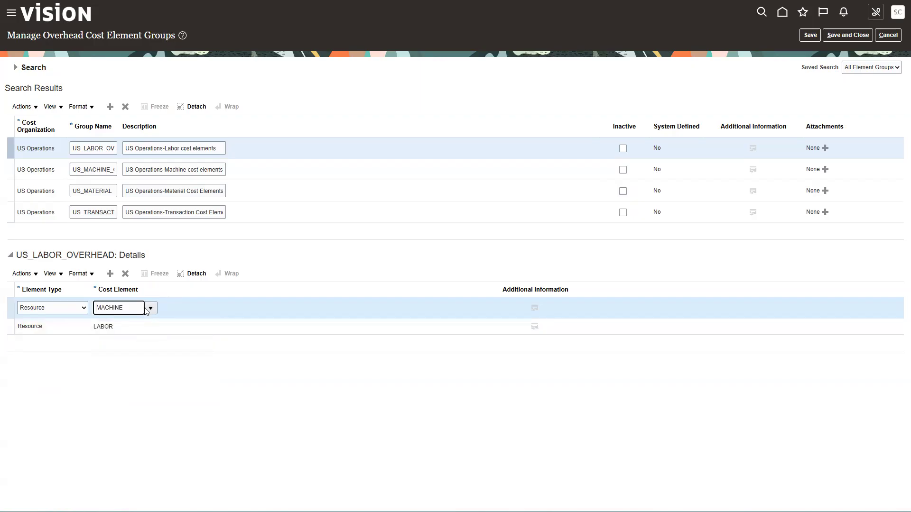
# View the details of the US Operations machine cost element group, then leave the task without saving and close the task search.
pyautogui.click(203, 170)
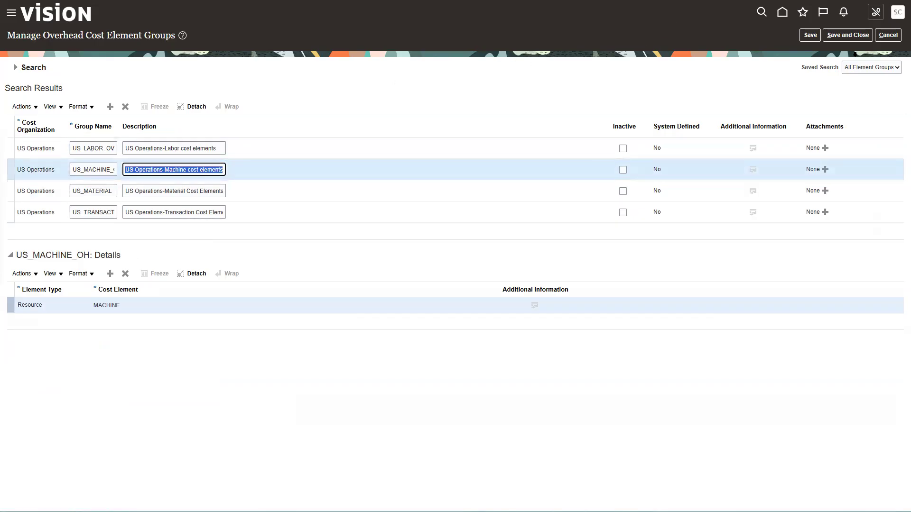
pyautogui.click(888, 35)
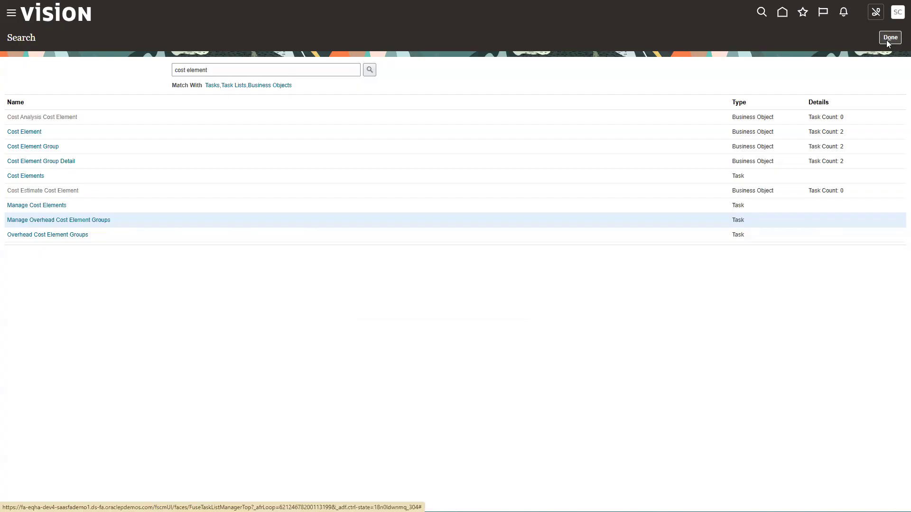
pyautogui.click(887, 41)
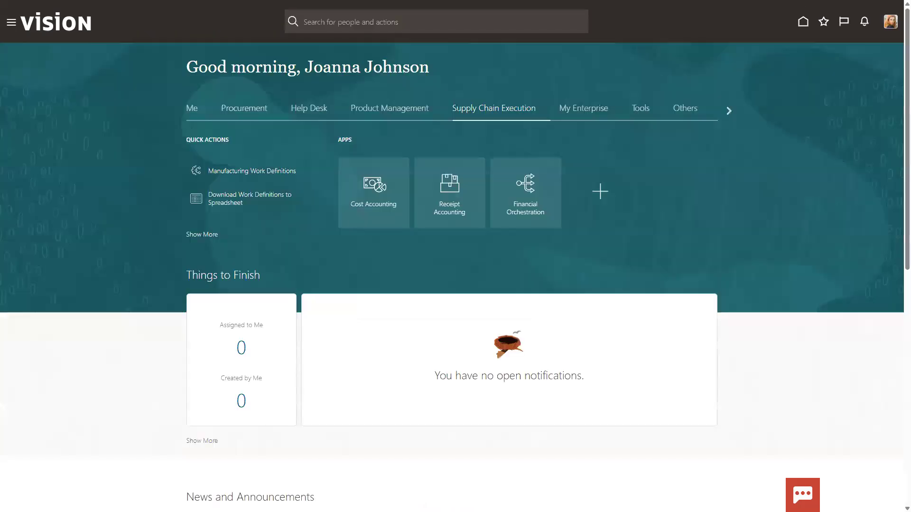
# Open Cost Accounting from the home page and switch the cost organization to US Operations.
pyautogui.click(377, 201)
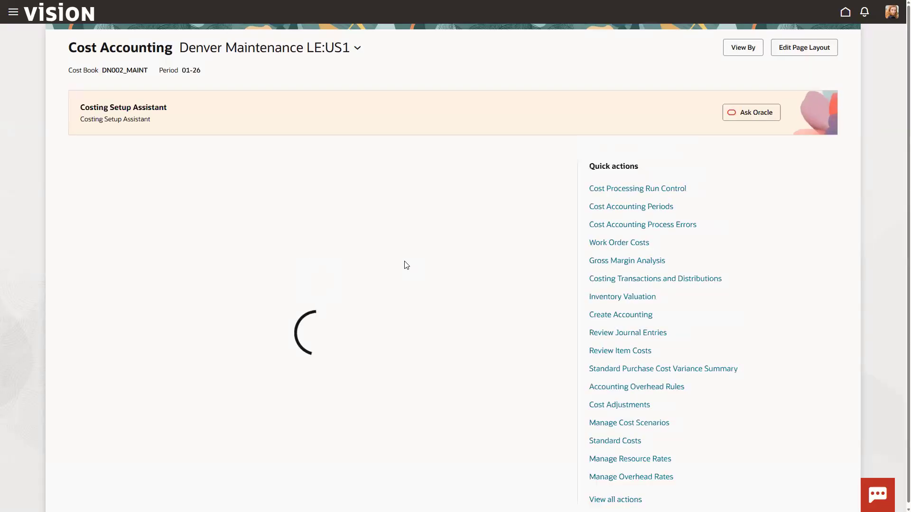
pyautogui.click(355, 50)
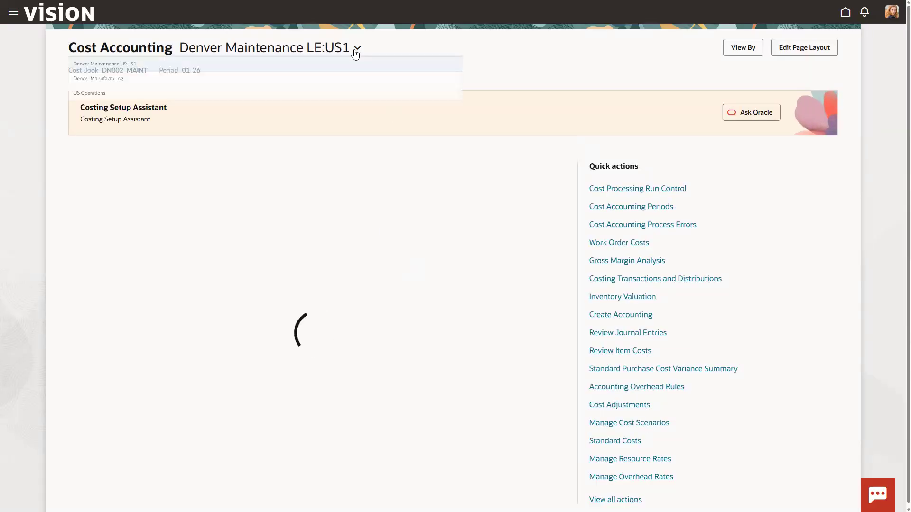
pyautogui.click(114, 113)
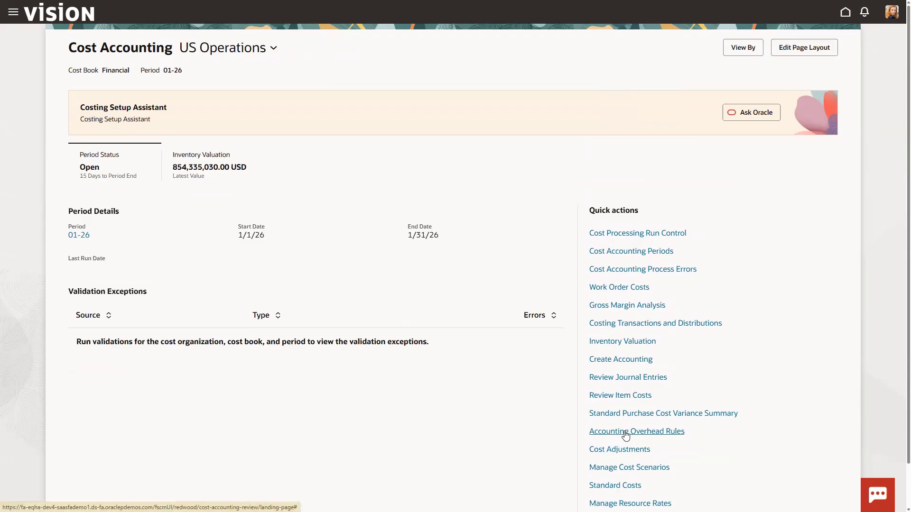
# Show the full list of quick actions and open Accounting Overhead Rules from the Item Costs group.
pyautogui.moveTo(571, 418); pyautogui.dragTo(688, 448)
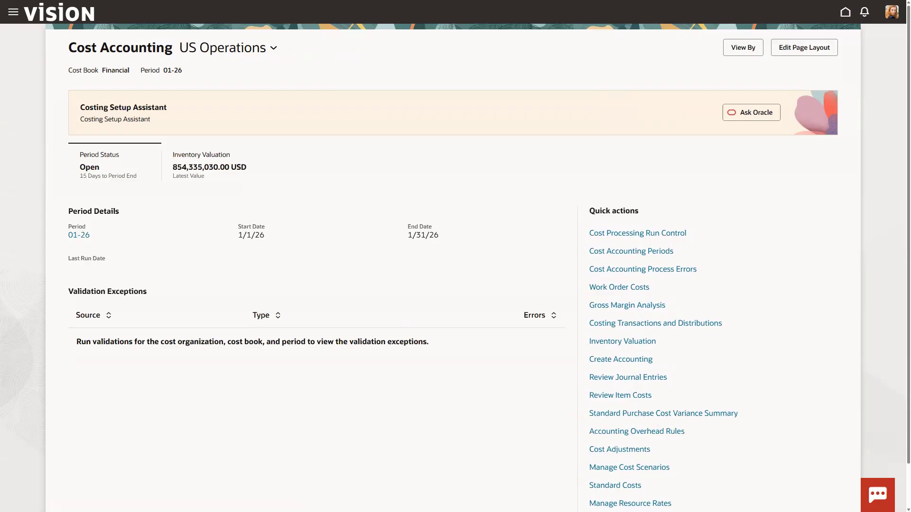
pyautogui.scroll(-1, 636, 313)
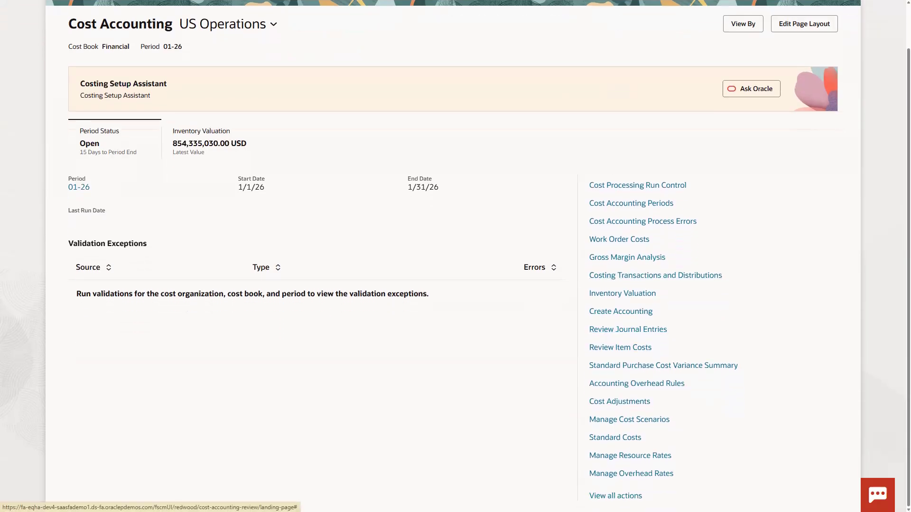
pyautogui.click(615, 496)
pyautogui.scroll(-3, 746, 278)
pyautogui.scroll(-3, 746, 277)
pyautogui.hotkey('ctrl', '2')
pyautogui.moveTo(703, 266); pyautogui.dragTo(835, 292)
pyautogui.press('Escape')
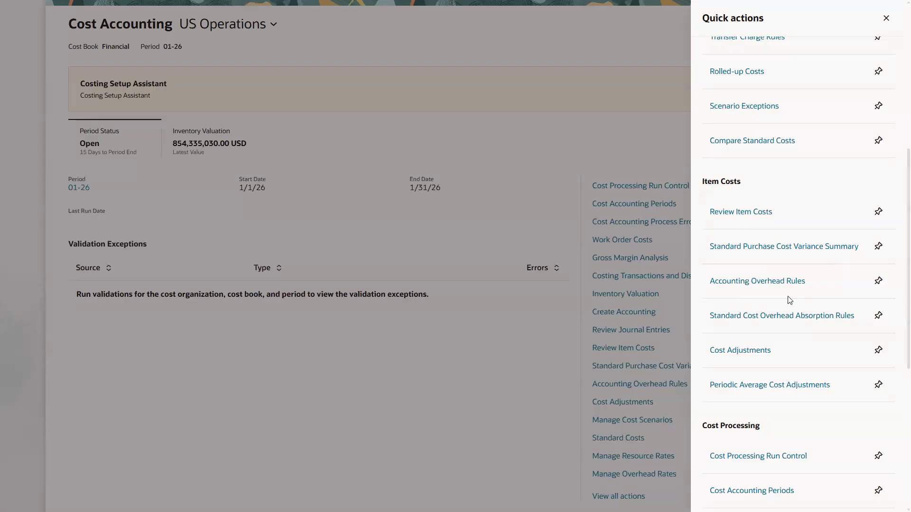
pyautogui.click(720, 282)
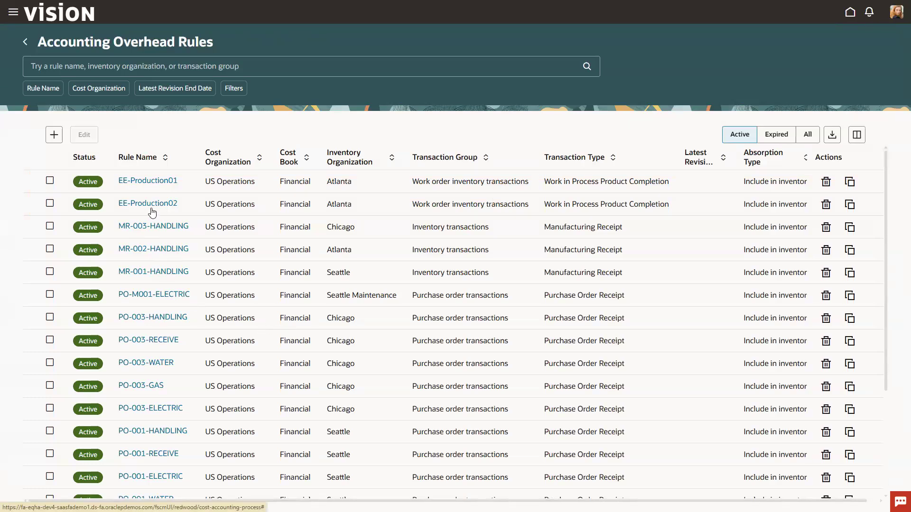
# Open the EE-Production01 overhead rule to review its conditions, actions and rate, and close it without changes.
pyautogui.click(147, 181)
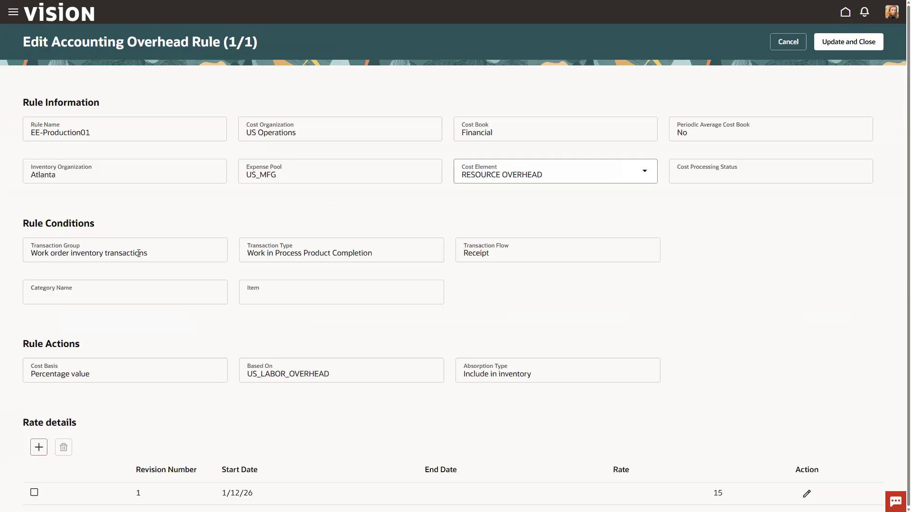
pyautogui.click(785, 44)
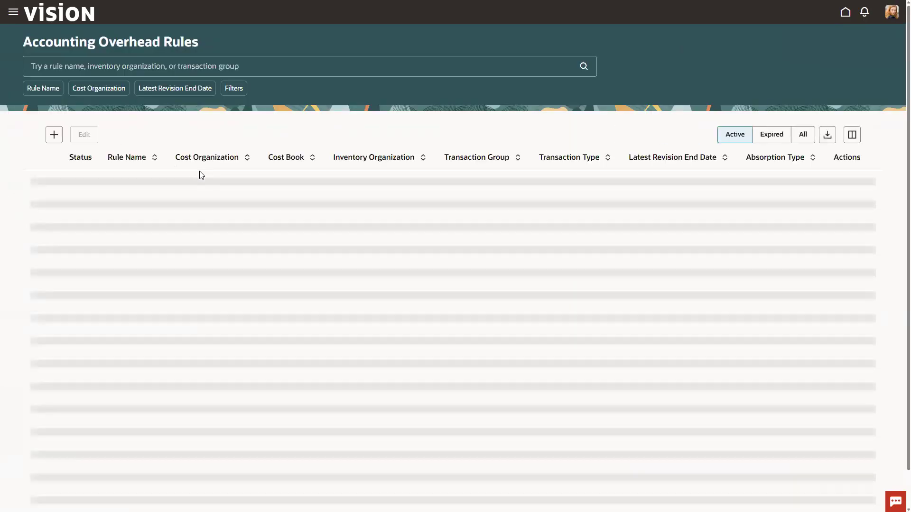
# Start a new accounting overhead rule named EE-Production03 for the US Operations cost organization.
pyautogui.click(54, 135)
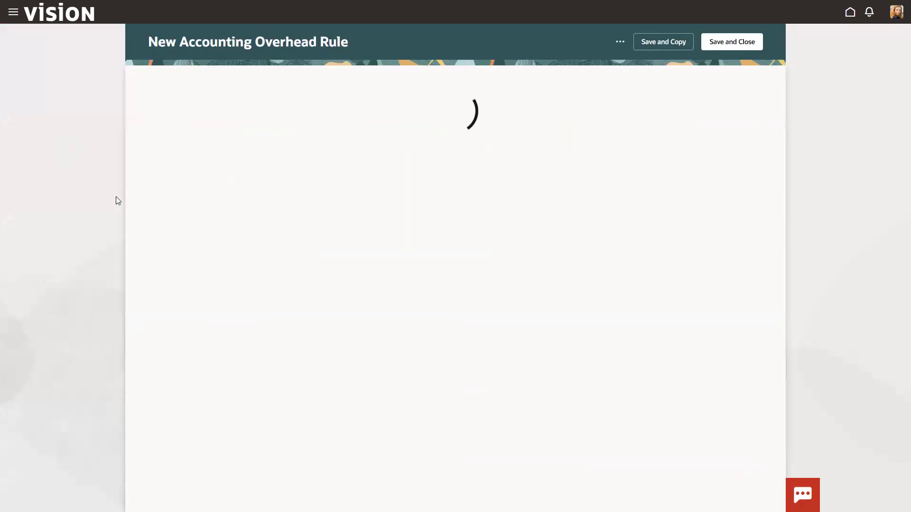
pyautogui.click(65, 137)
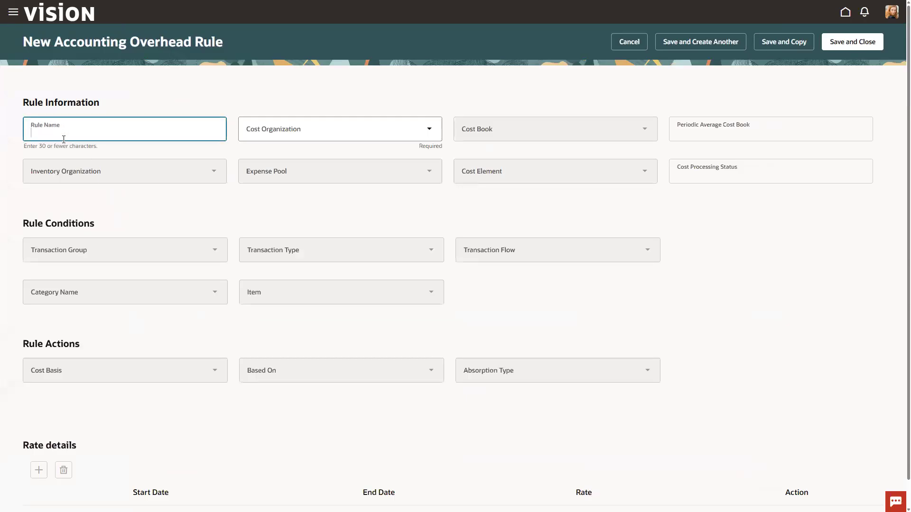
pyautogui.write('EE-Production03')
pyautogui.press('Tab')
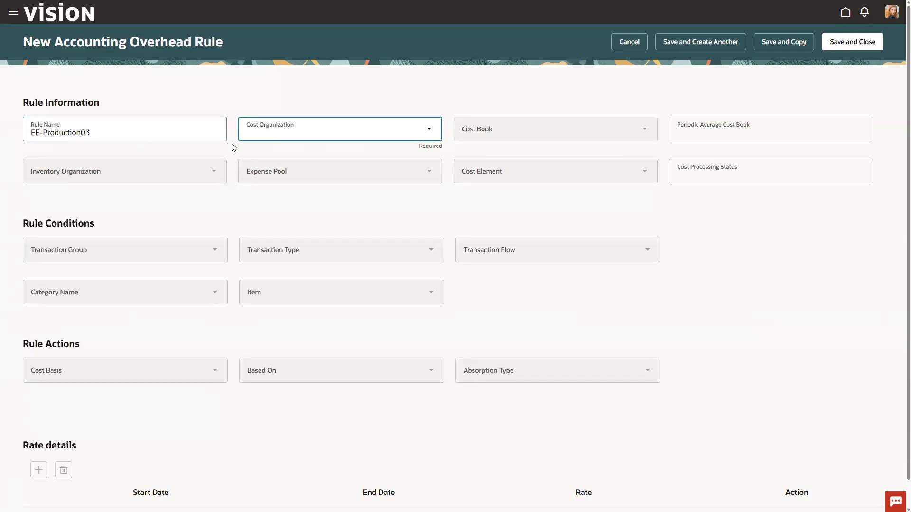
pyautogui.write('US Operation')
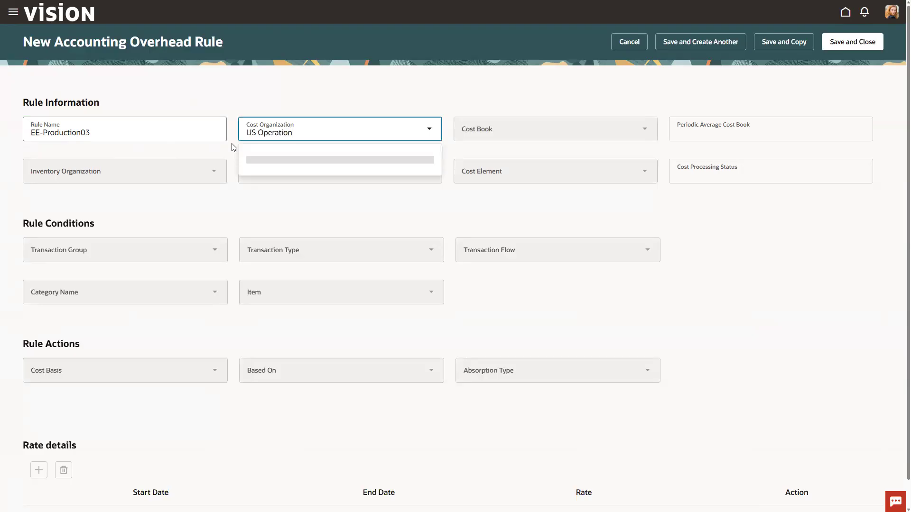
pyautogui.click(255, 166)
# Set the new rule's cost book to Financial and its inventory organization to Atlanta.
pyautogui.click(497, 134)
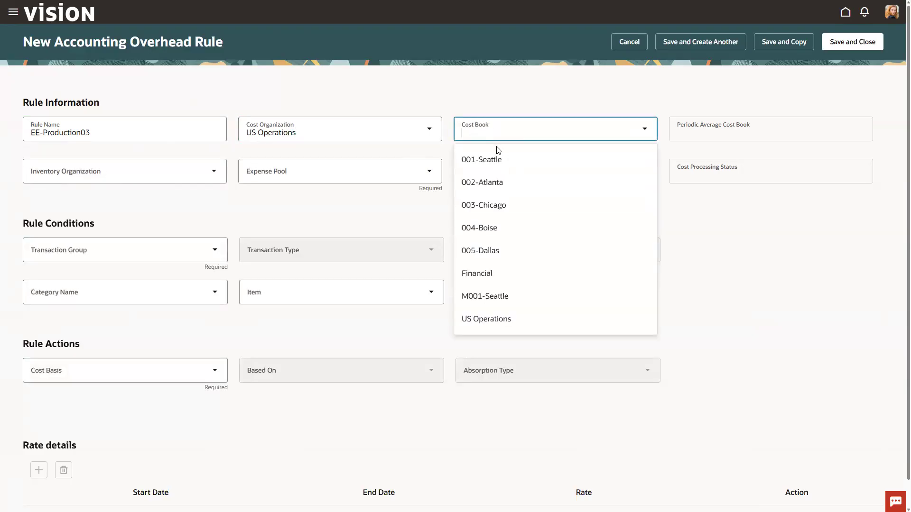
pyautogui.click(489, 274)
pyautogui.click(78, 176)
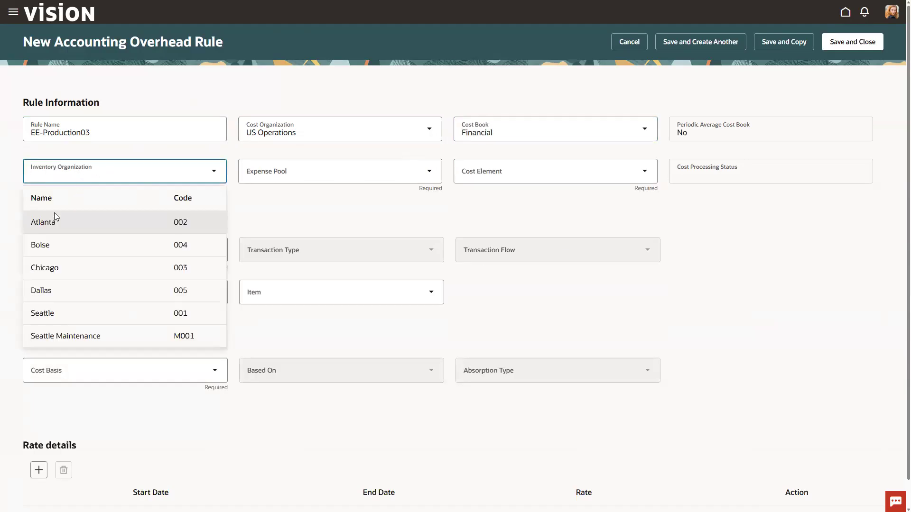
pyautogui.click(53, 231)
# Assign the US_FACILITY expense pool and the RESOURCE OVERHEAD cost element to the rule.
pyautogui.click(301, 174)
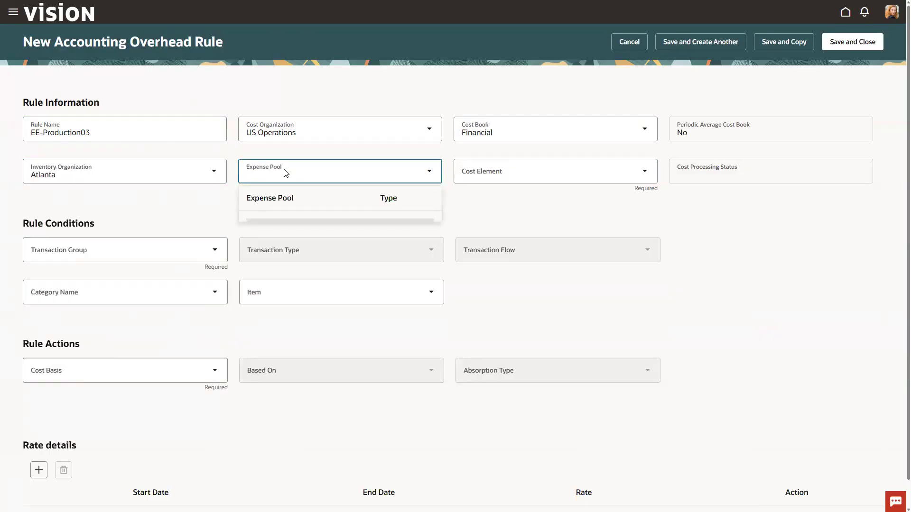
pyautogui.write('US_FACILITY')
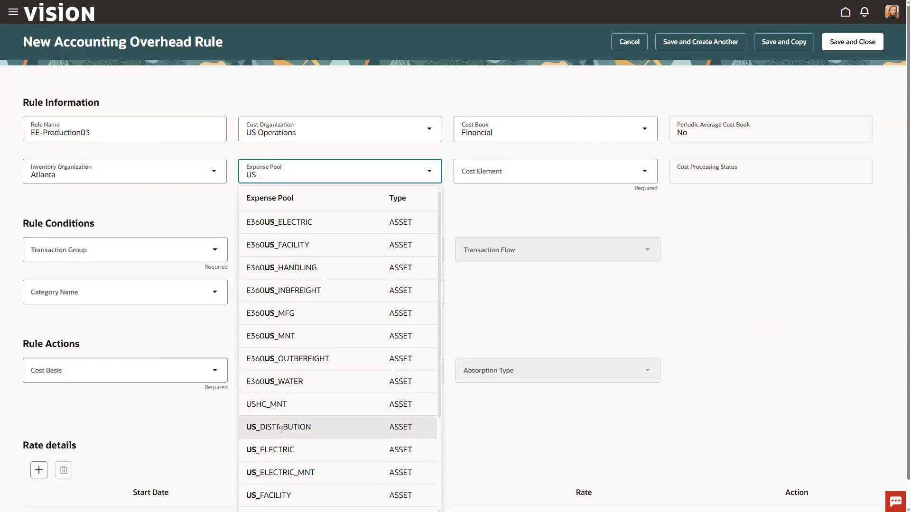
pyautogui.click(280, 495)
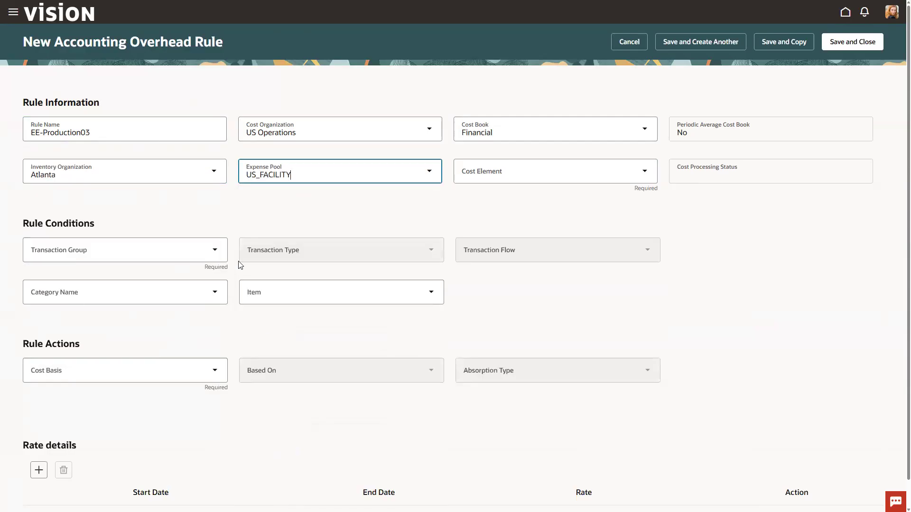
pyautogui.click(516, 168)
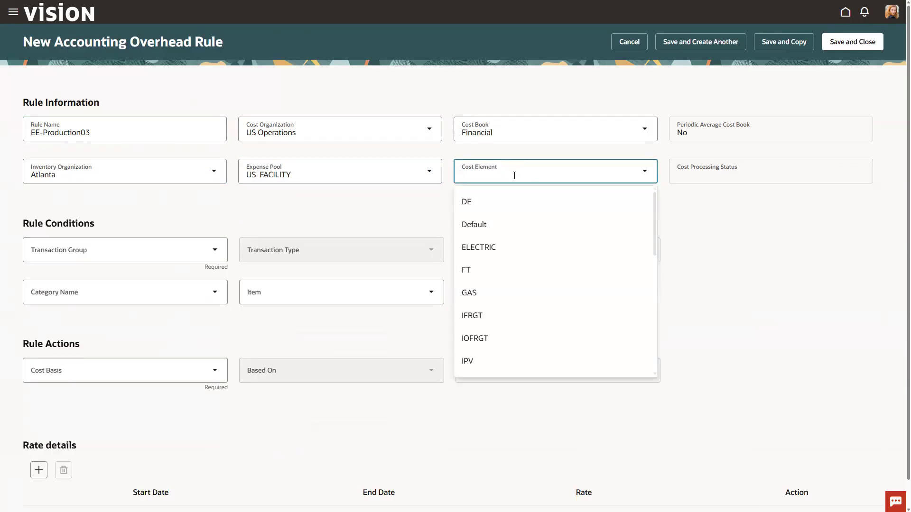
pyautogui.write('Re')
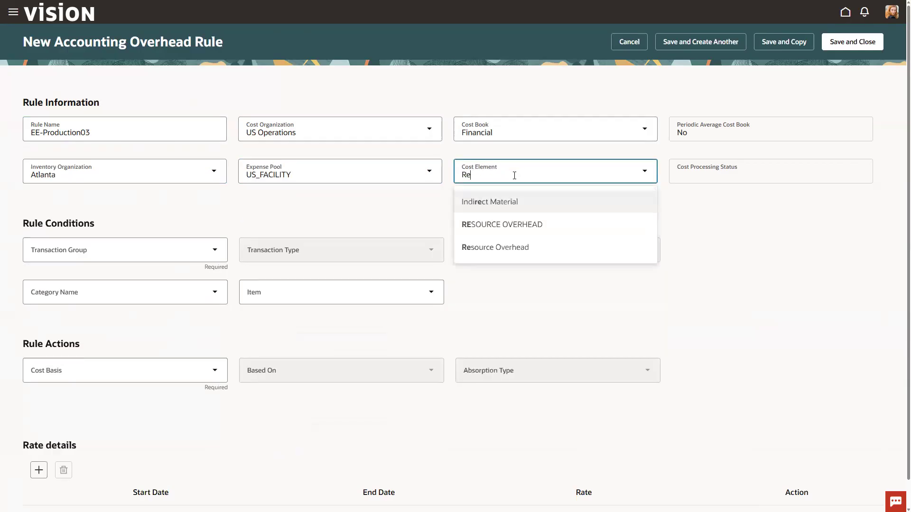
pyautogui.click(488, 226)
# Set the rule conditions to Work order inventory transactions and Work in Process Product Completion, leaving category name and item blank.
pyautogui.click(96, 249)
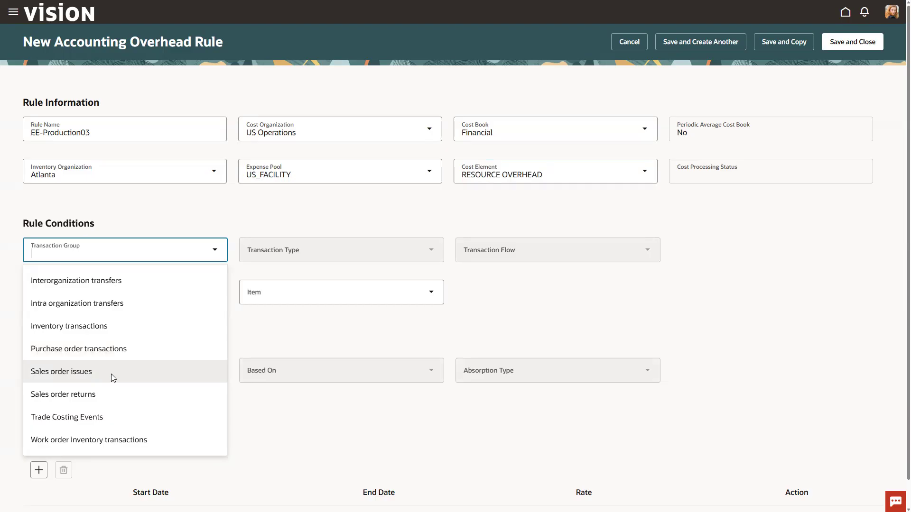
pyautogui.click(99, 441)
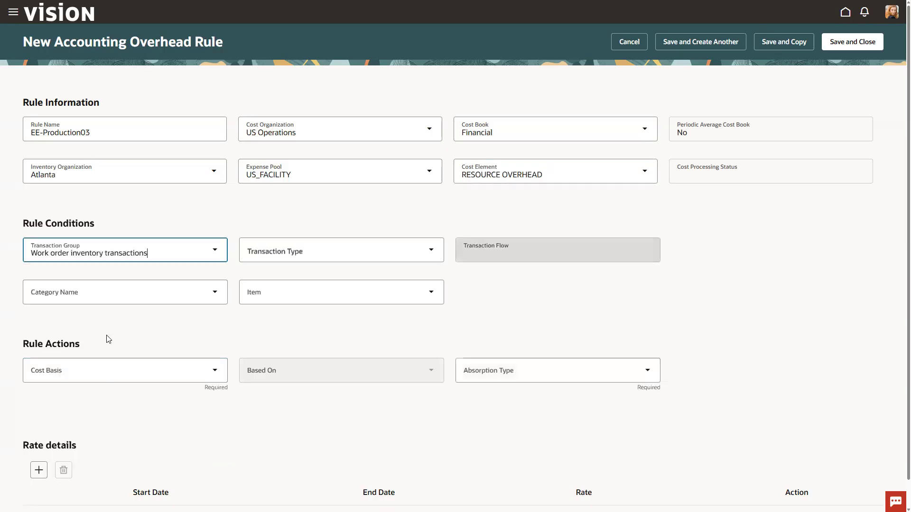
pyautogui.click(433, 250)
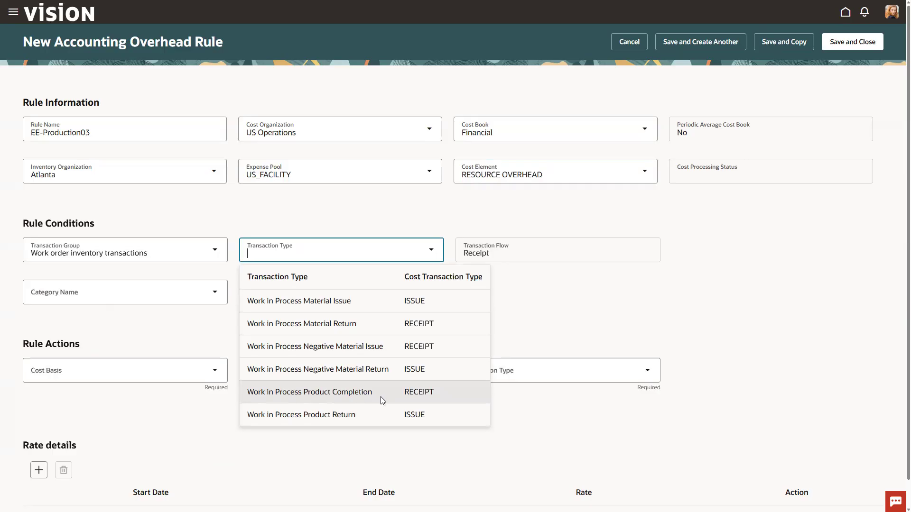
pyautogui.hotkey('ctrl', 'shift', 'd')
pyautogui.moveTo(241, 381); pyautogui.dragTo(482, 406)
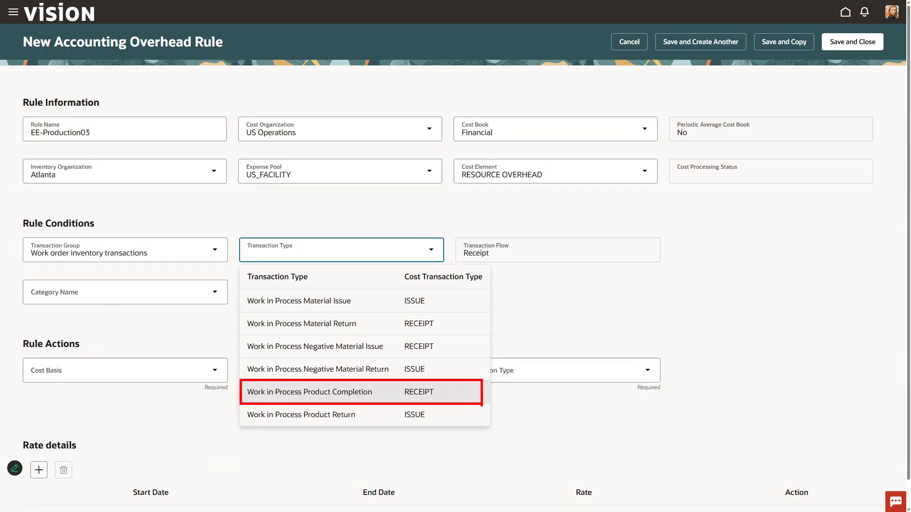
pyautogui.press('Escape')
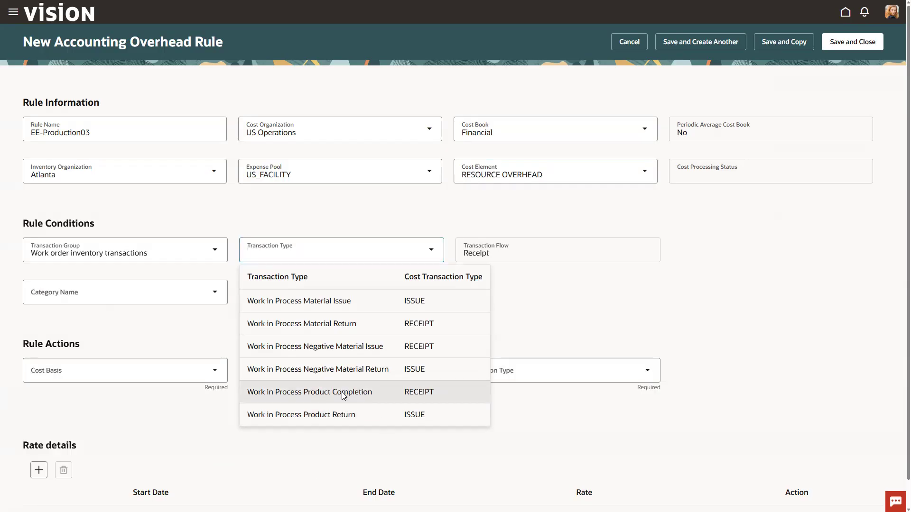
pyautogui.click(342, 391)
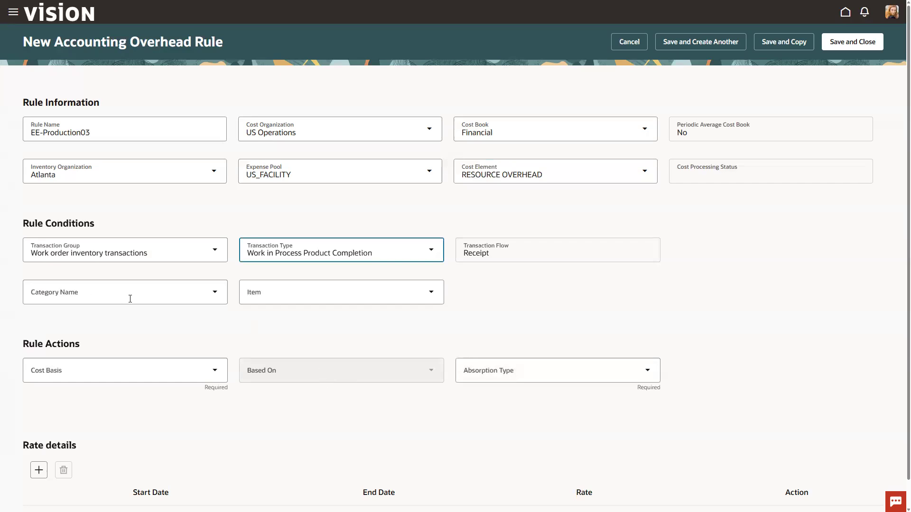
pyautogui.click(216, 294)
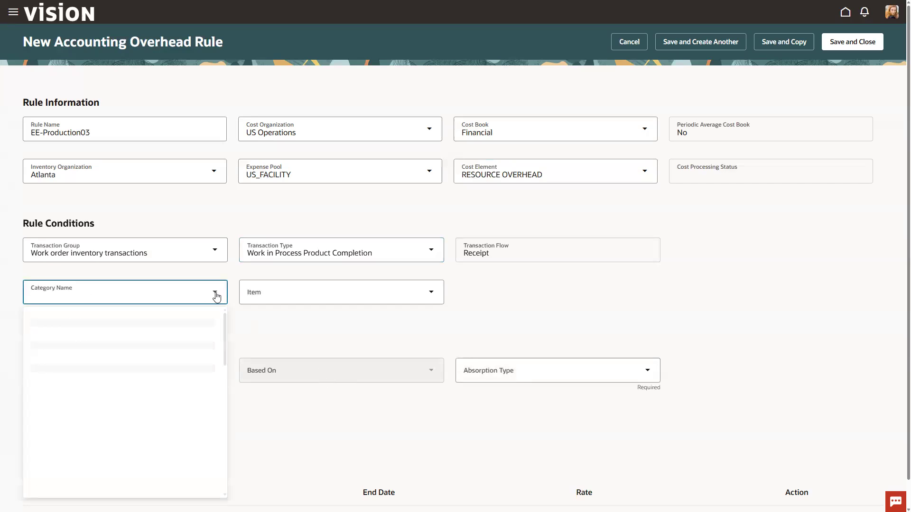
pyautogui.click(281, 297)
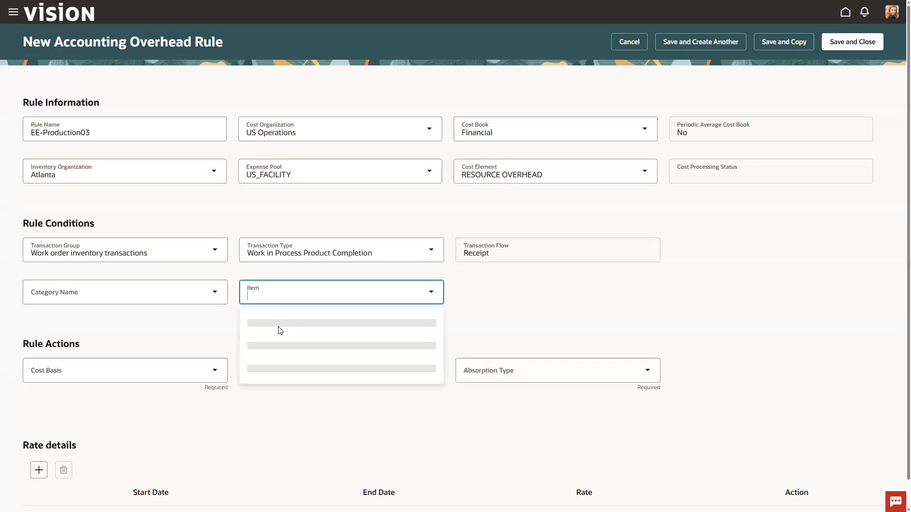
pyautogui.click(197, 334)
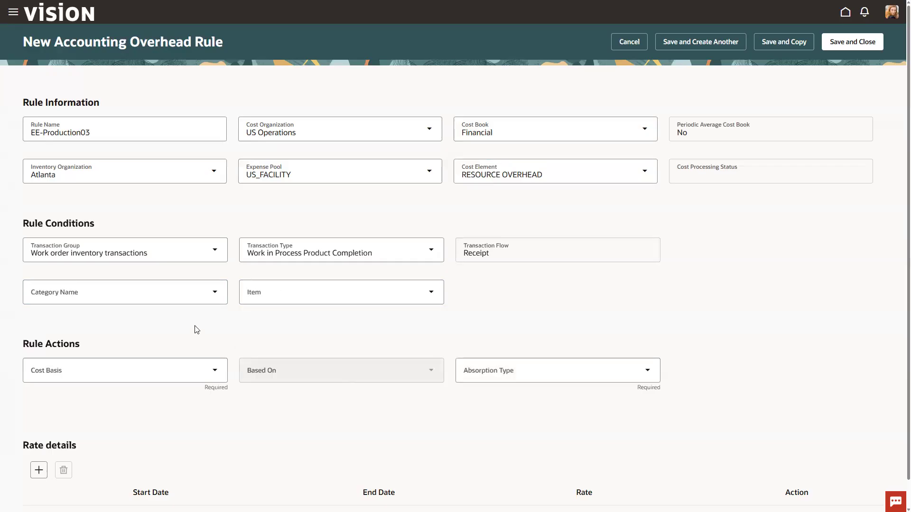
# Set the rule actions to a Percentage value cost basis, based on US_LABOR_OVERHEAD, with absorption type Include in inventory.
pyautogui.click(215, 372)
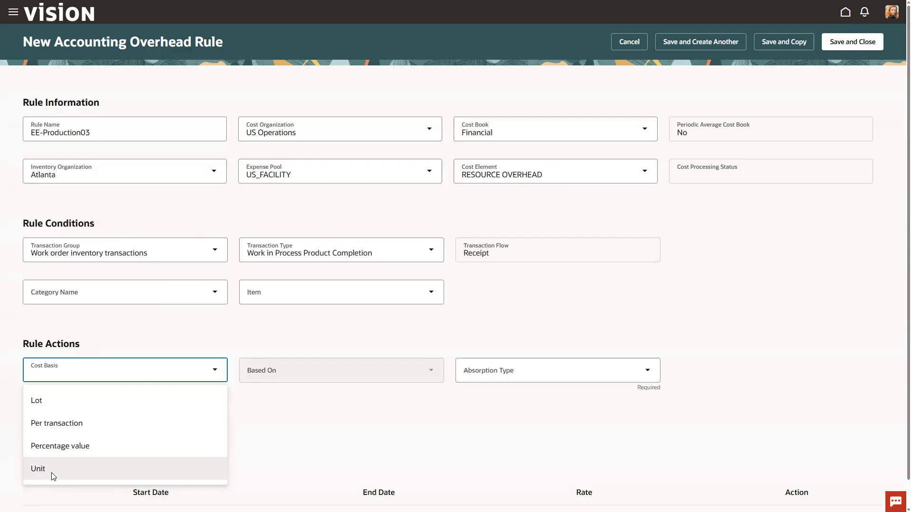
pyautogui.click(59, 443)
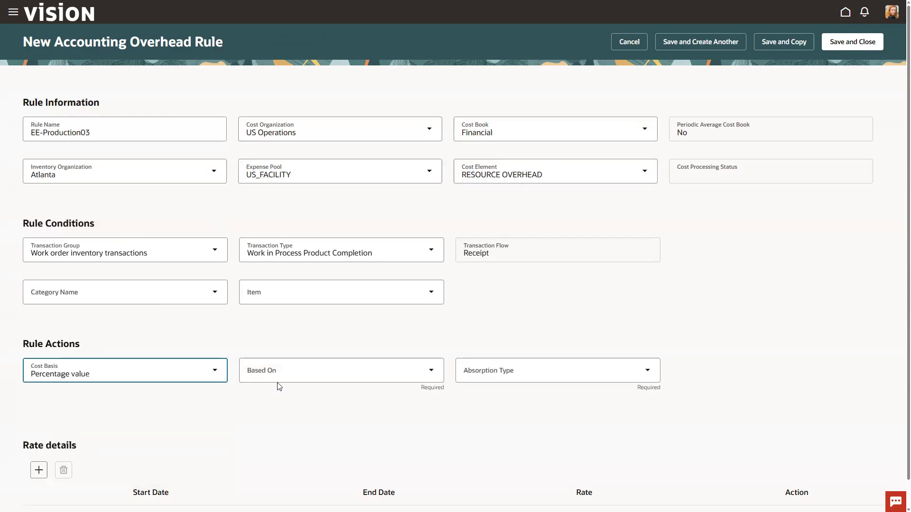
pyautogui.click(433, 370)
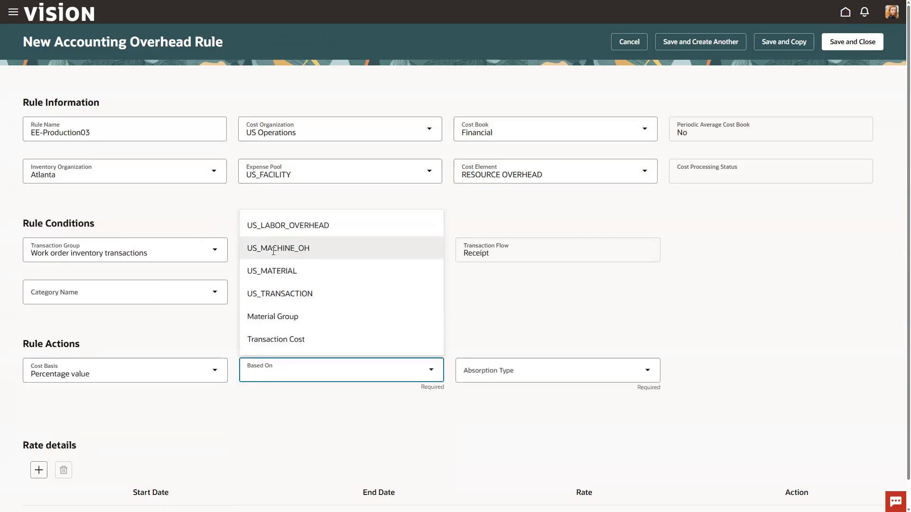
pyautogui.click(298, 228)
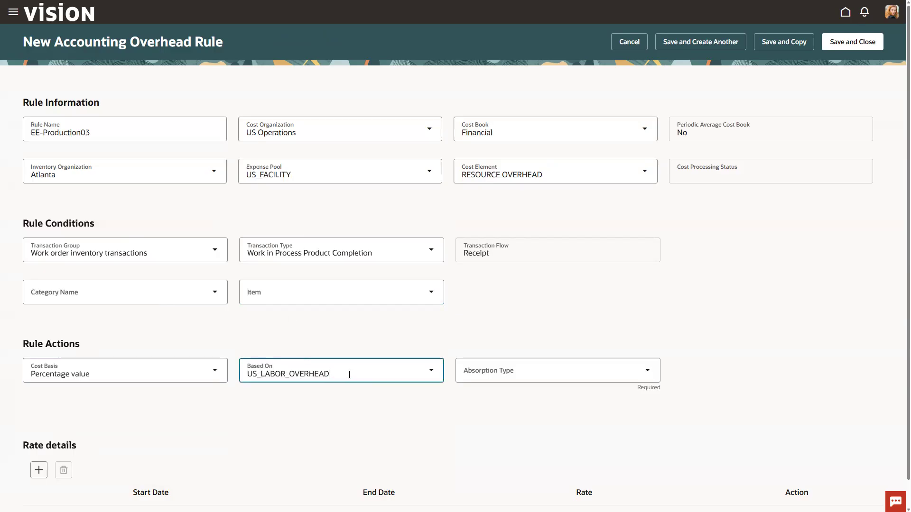
pyautogui.click(498, 374)
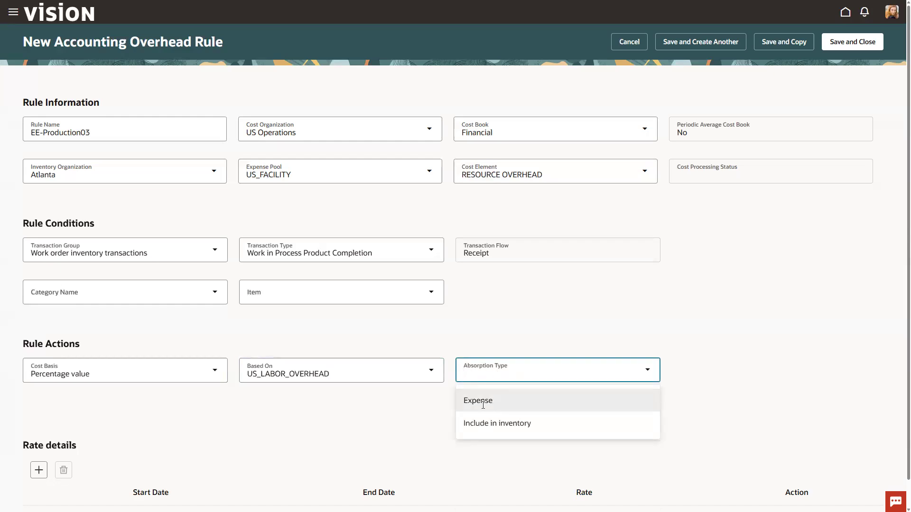
pyautogui.click(497, 431)
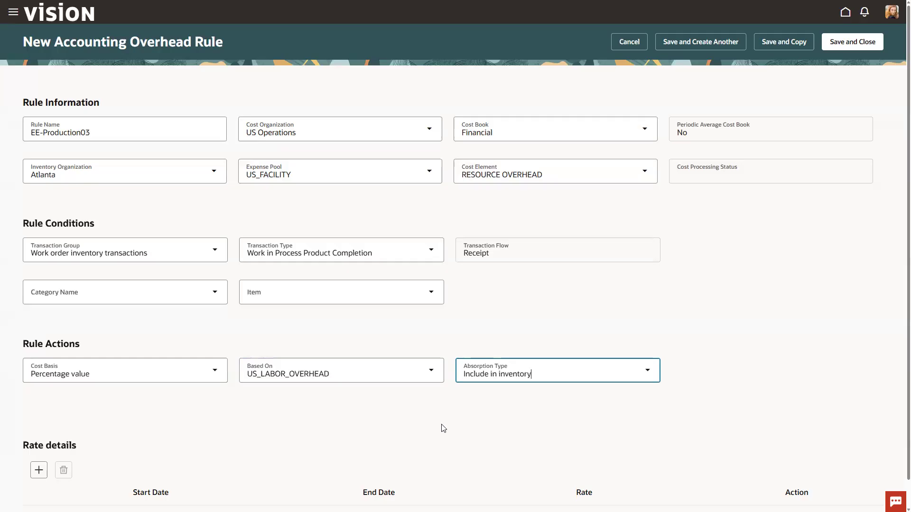
# Add a rate of 25 starting 1/15/26 with no end date, apply the row, and cancel the new overhead rule.
pyautogui.click(38, 474)
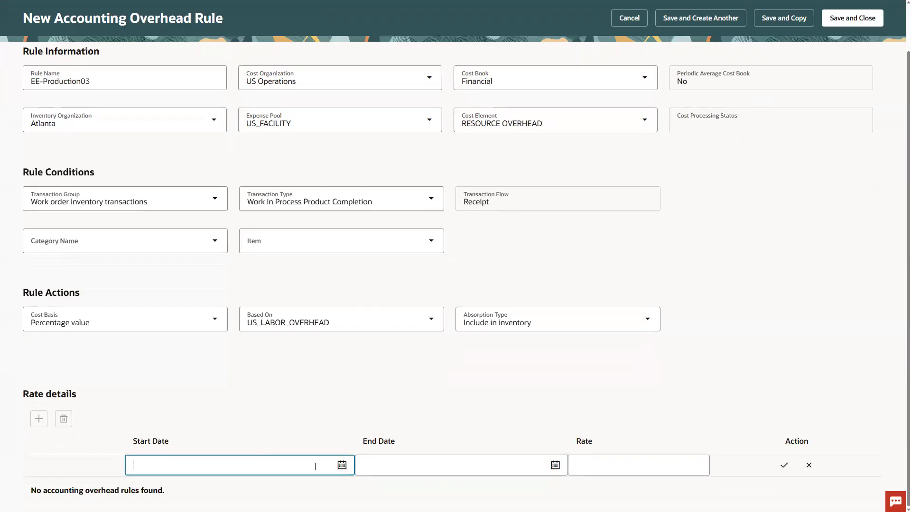
pyautogui.click(342, 465)
pyautogui.click(233, 390)
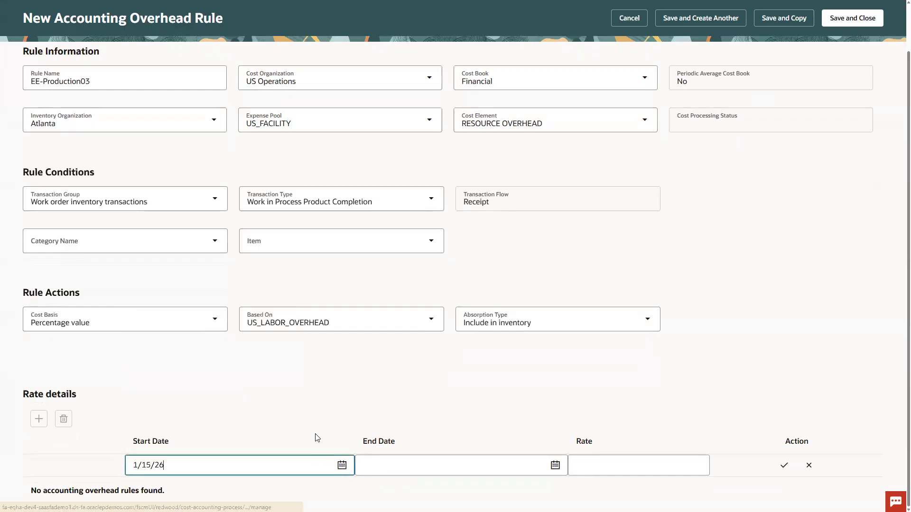
pyautogui.click(400, 464)
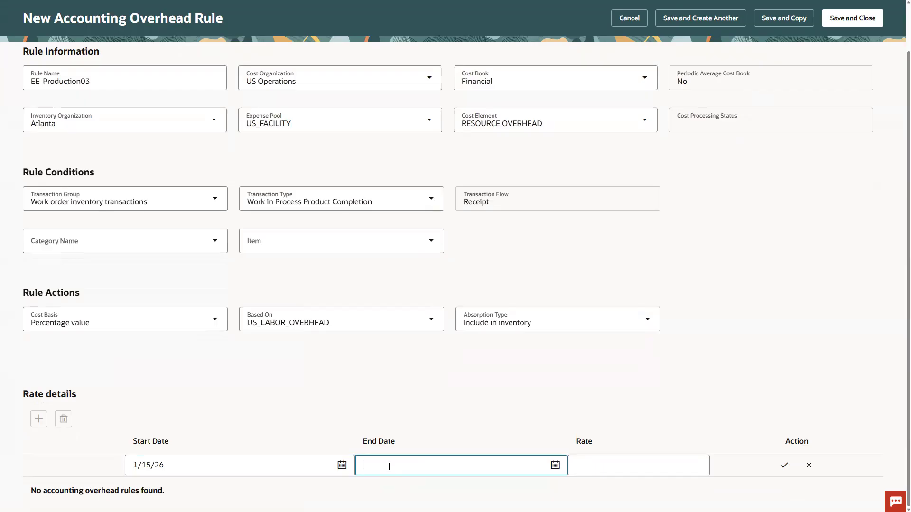
pyautogui.click(604, 468)
pyautogui.write('25')
pyautogui.press('Tab')
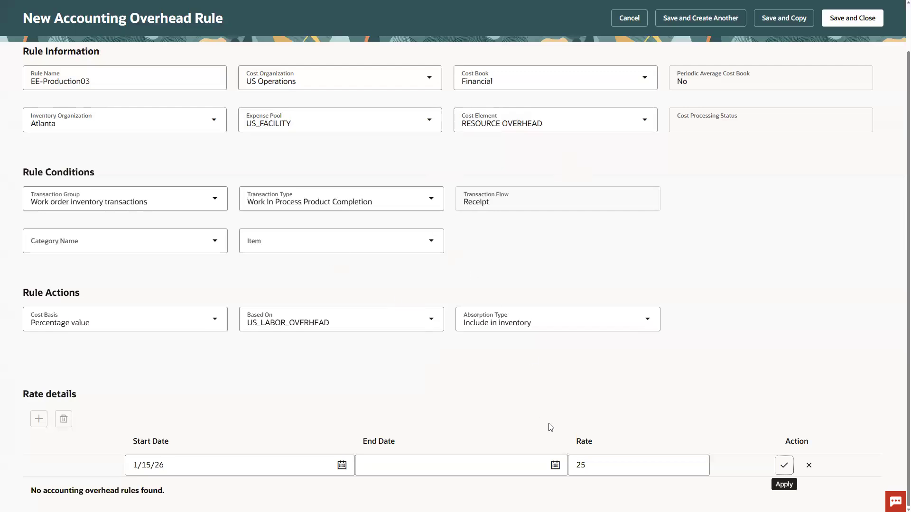
pyautogui.click(785, 468)
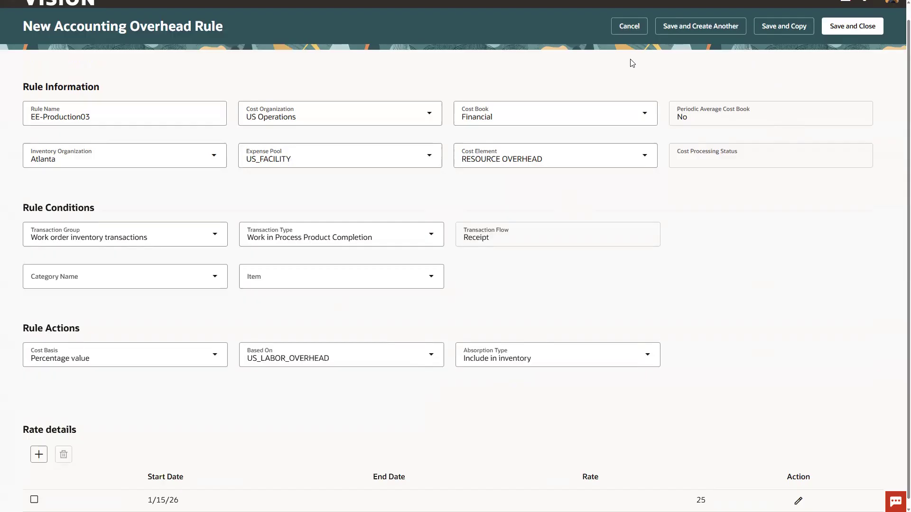
pyautogui.click(636, 29)
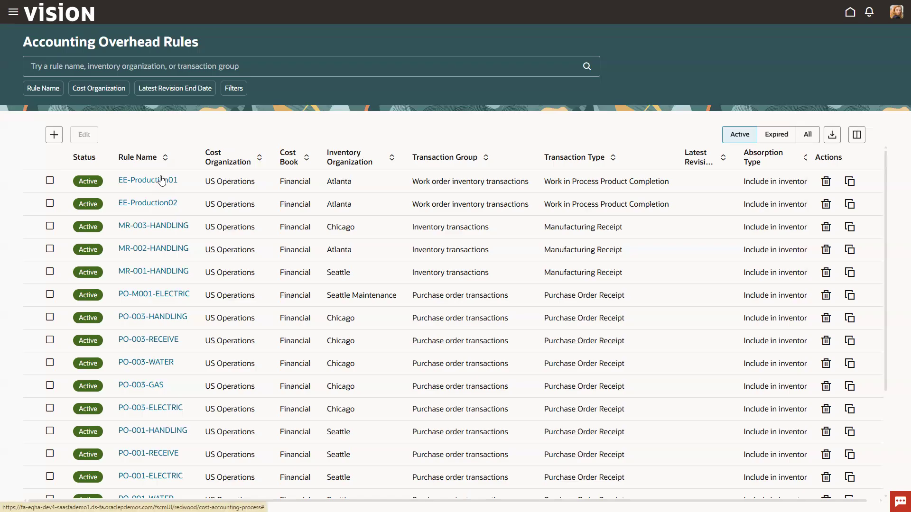
# Return to the home page, reopen Cost Accounting, and go to Manage Cost Scenarios.
pyautogui.click(850, 14)
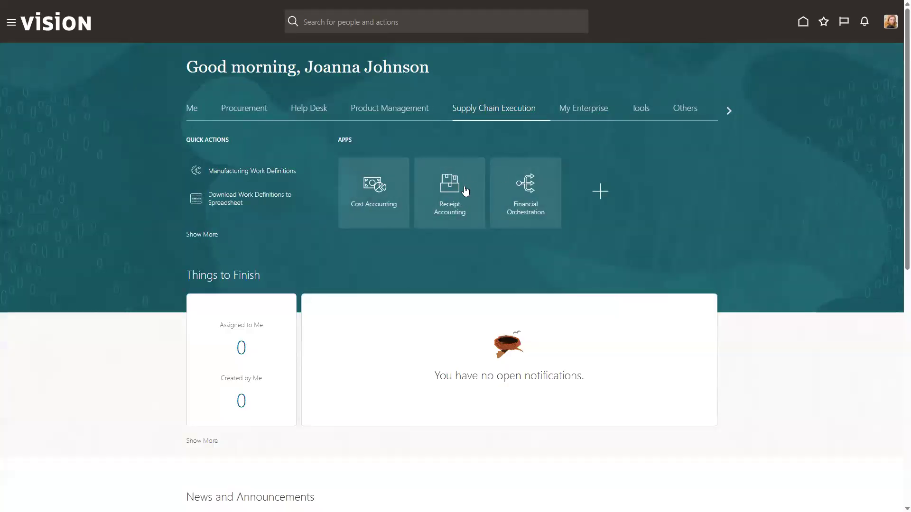
pyautogui.click(378, 203)
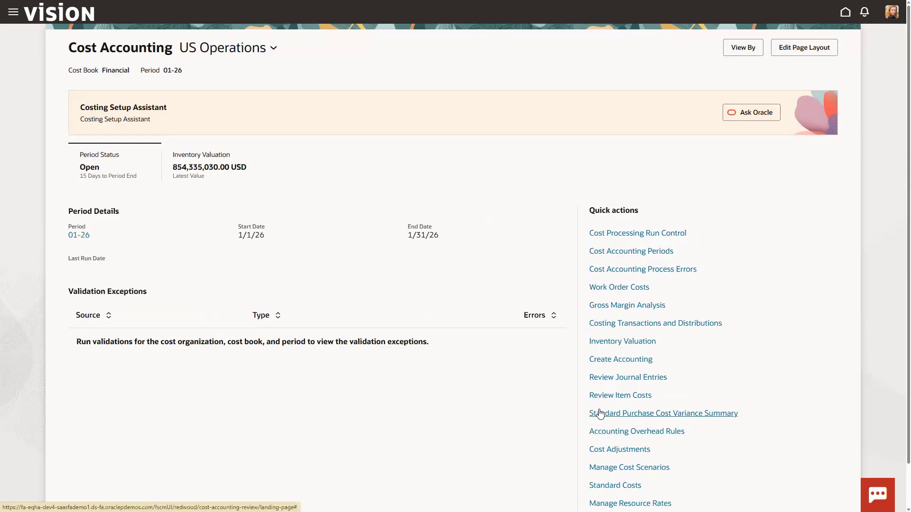
pyautogui.scroll(-1, 597, 411)
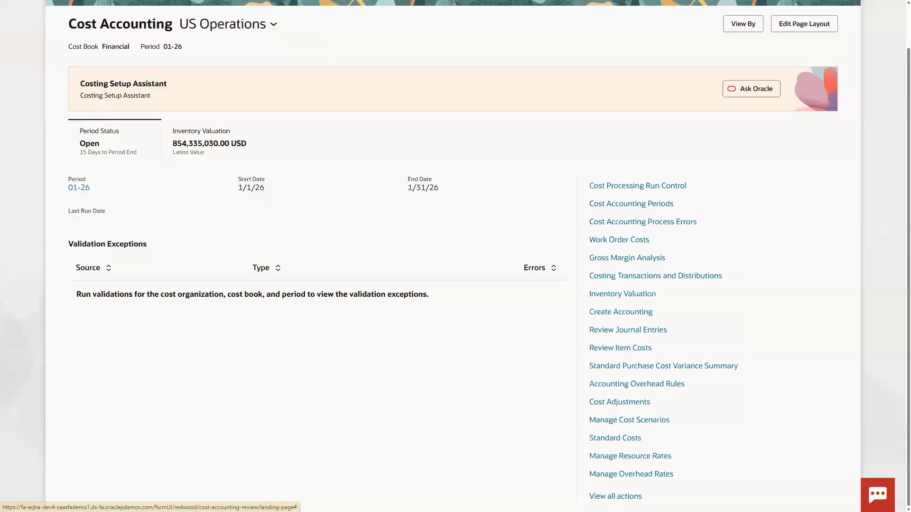
pyautogui.click(619, 426)
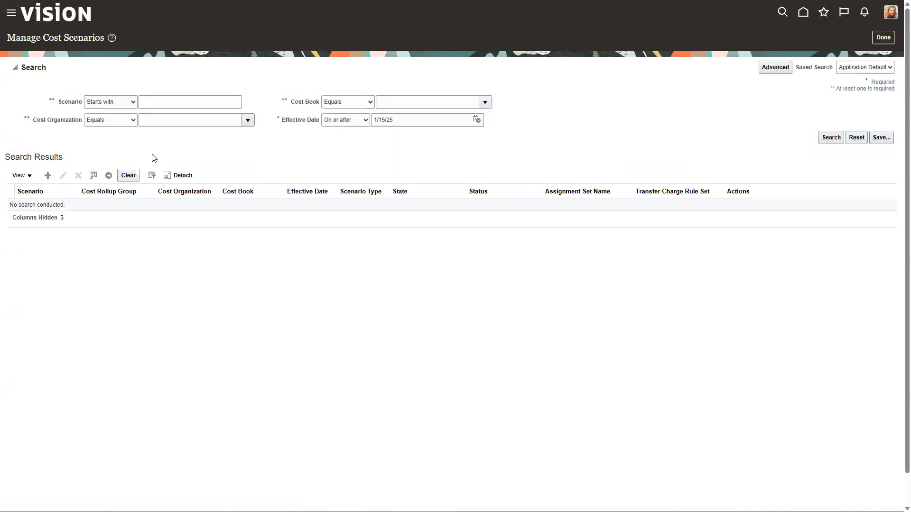
# Search for cost scenarios starting with EET and open the EETest101 scenario.
pyautogui.click(154, 101)
pyautogui.write('EET')
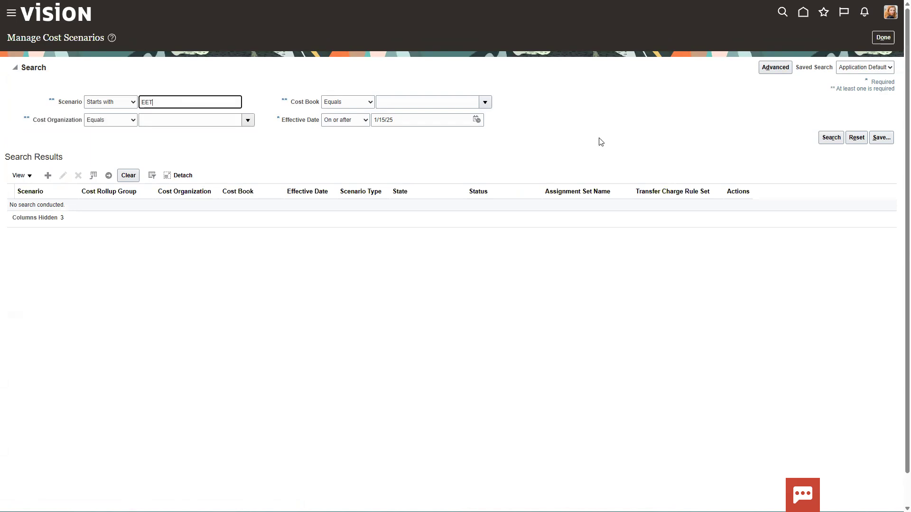
pyautogui.click(829, 138)
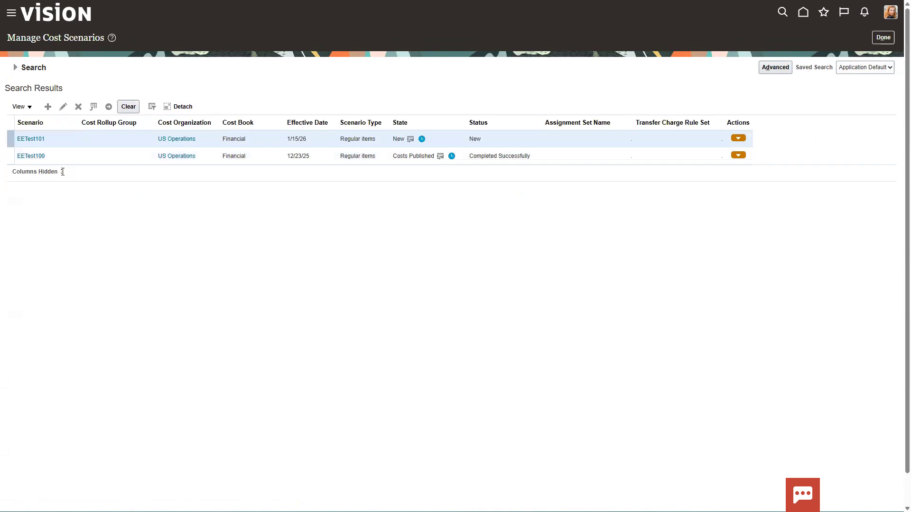
pyautogui.click(30, 140)
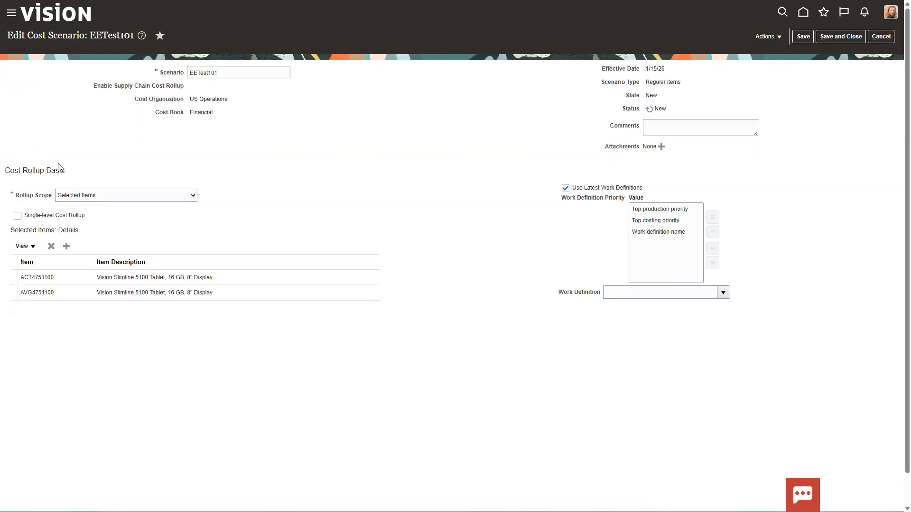
# Check the EETest101 scenario's effective date and selected items, and open its resource rates for management.
pyautogui.moveTo(644, 71); pyautogui.dragTo(672, 70)
pyautogui.click(59, 277)
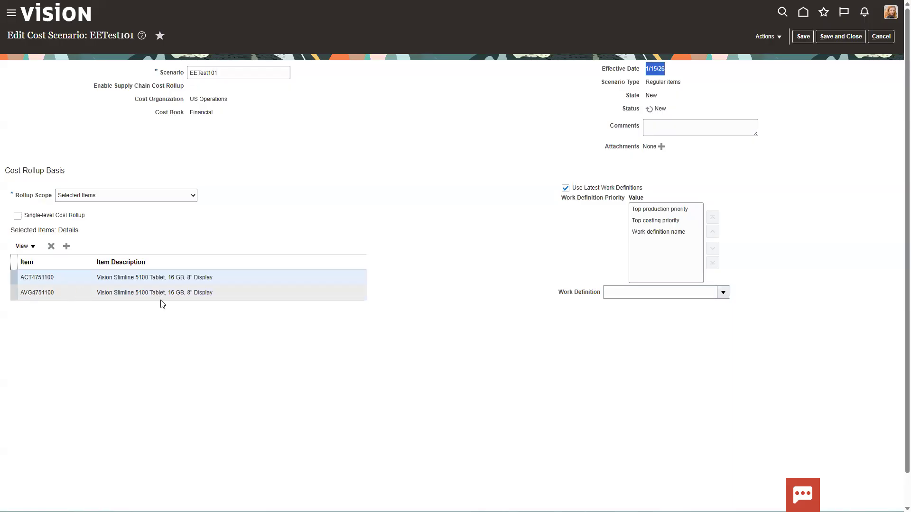
pyautogui.click(771, 40)
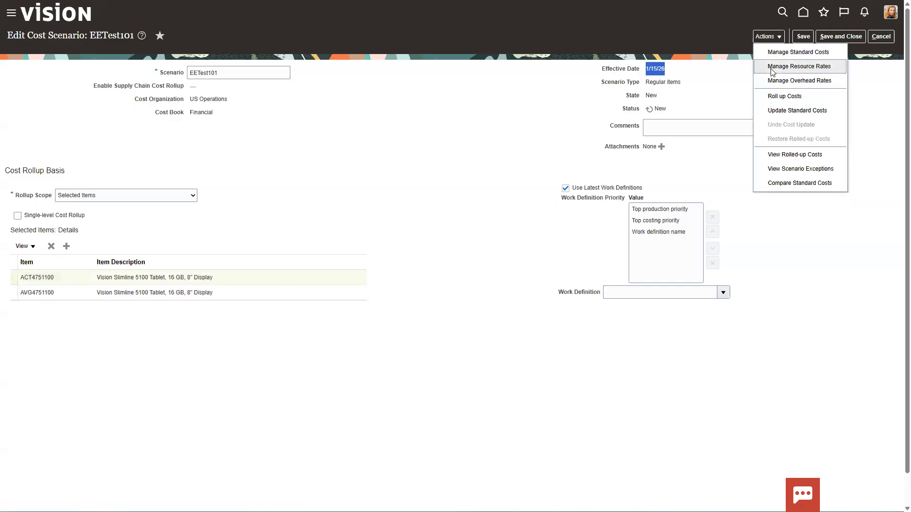
pyautogui.click(771, 71)
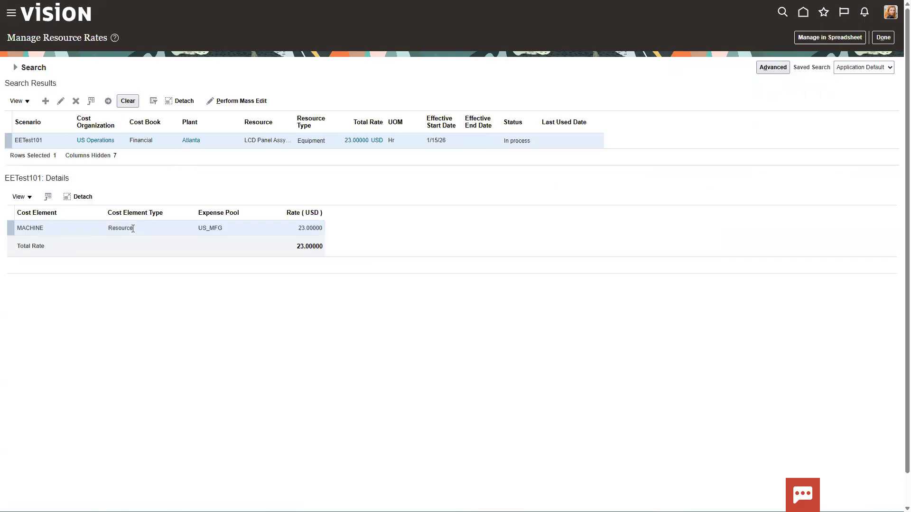
# Create a resource rate for the Atlanta plant with Technician Level 1 as the resource.
pyautogui.click(45, 101)
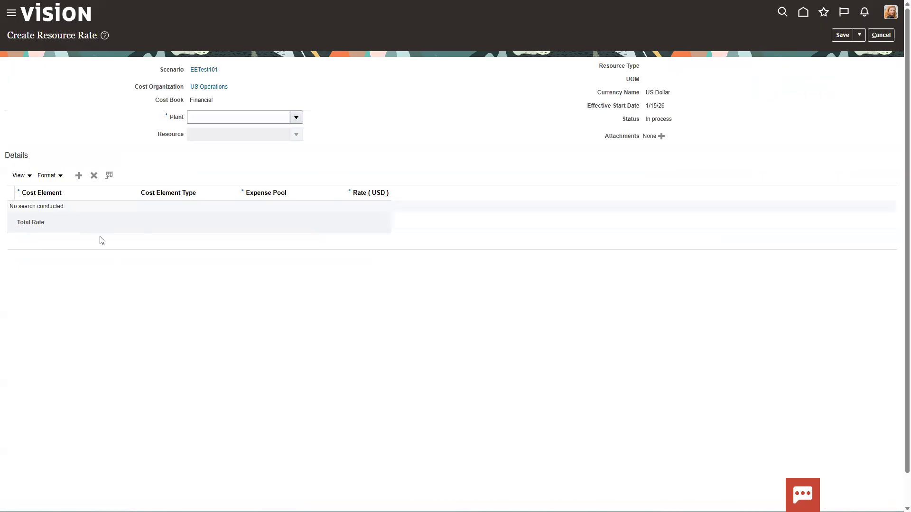
pyautogui.click(204, 117)
pyautogui.write('Atlanta')
pyautogui.click(233, 138)
pyautogui.click(233, 135)
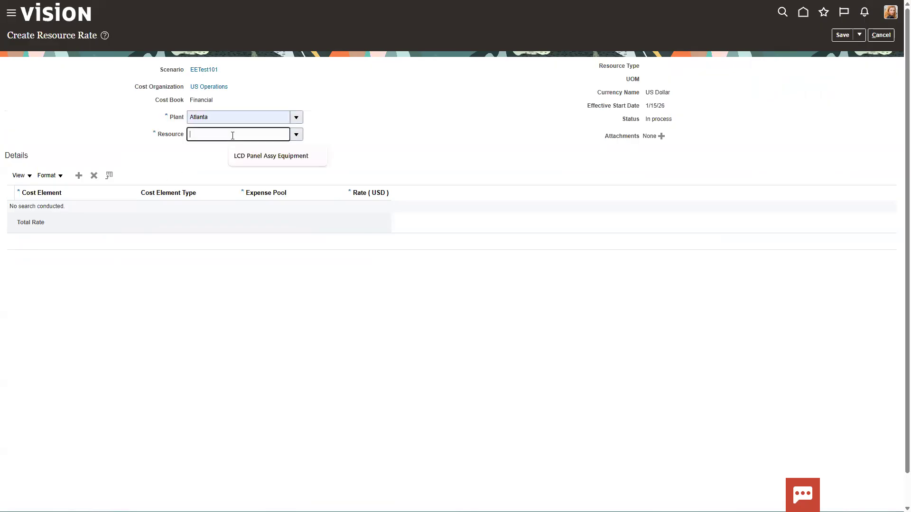
pyautogui.write('Tech')
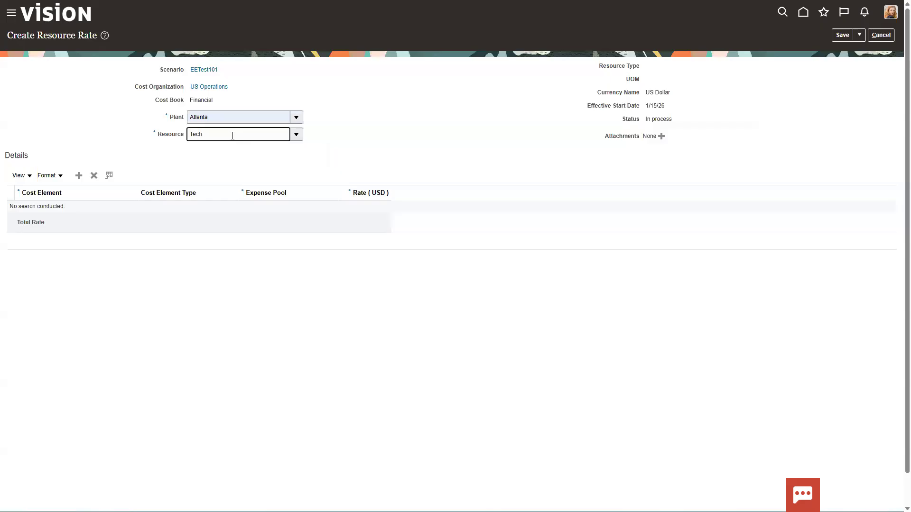
pyautogui.click(297, 134)
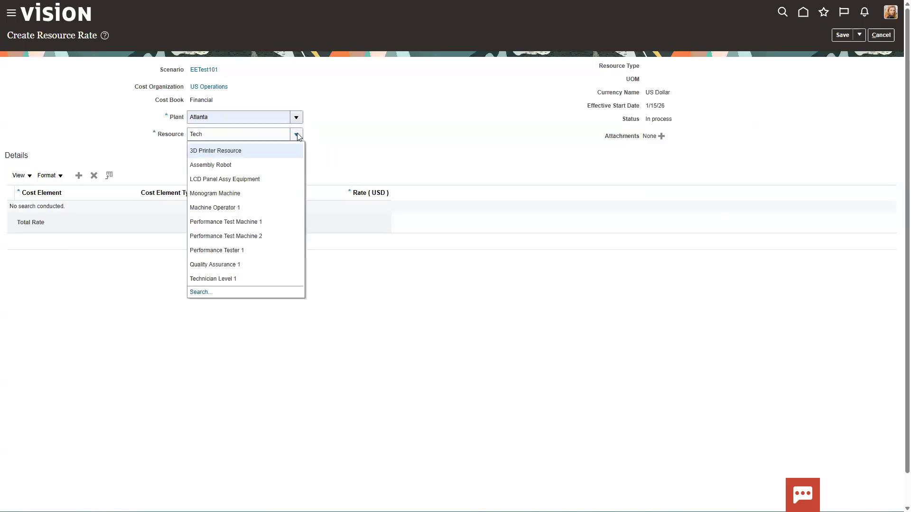
pyautogui.click(231, 278)
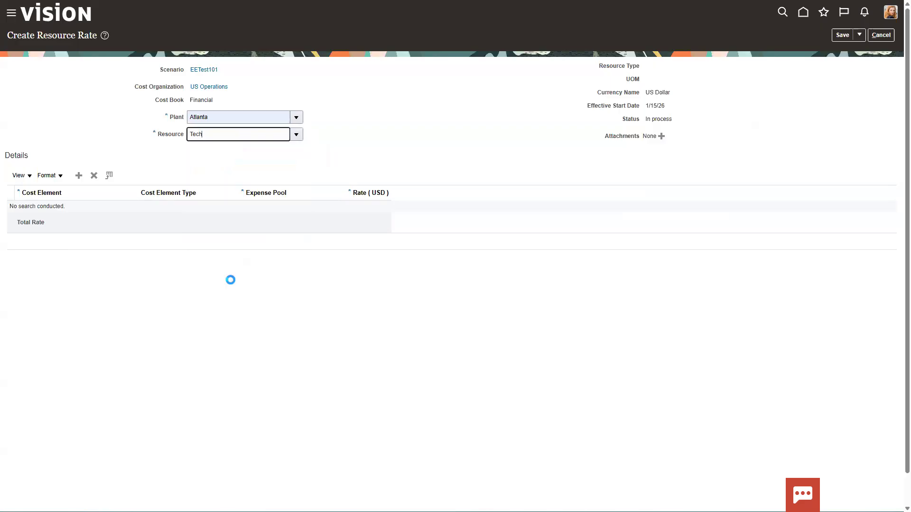
# Add a LABOR cost element with expense pool US_MFG and a rate of 35 USD, then save and create another resource rate.
pyautogui.click(78, 175)
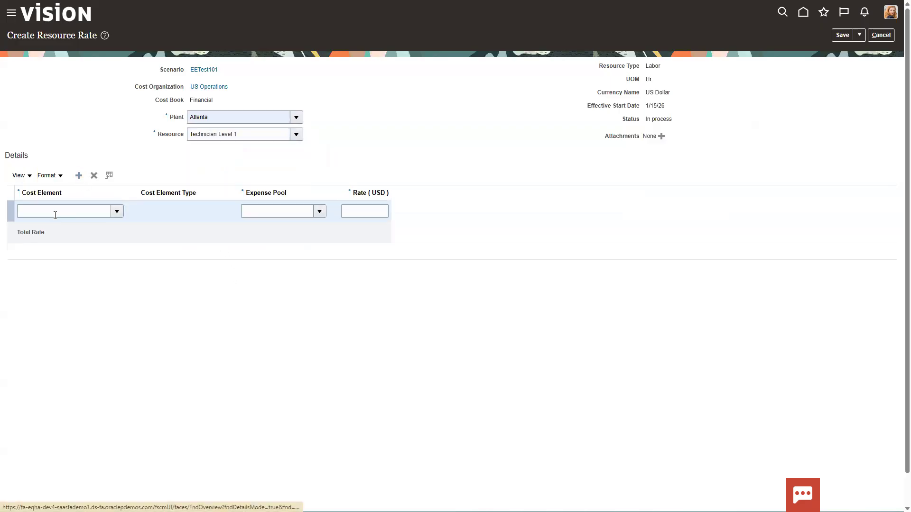
pyautogui.click(50, 212)
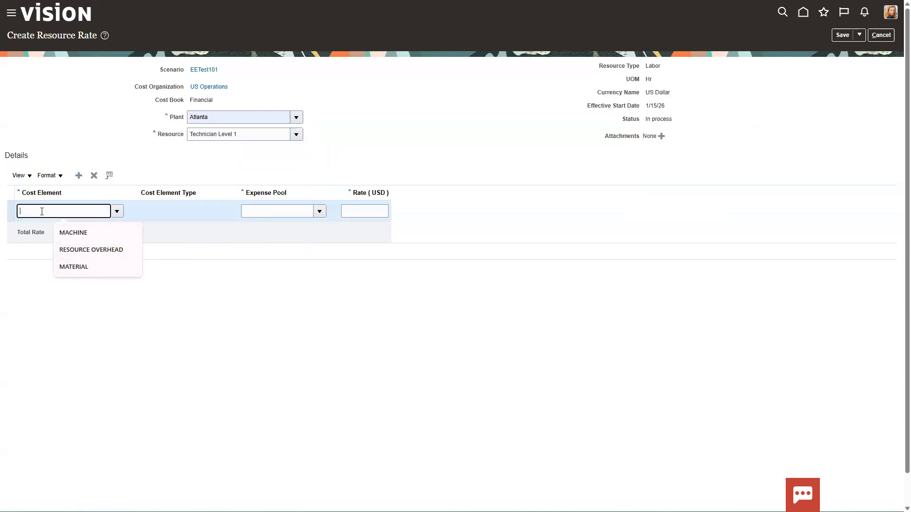
pyautogui.write('RE')
pyautogui.press('BackSpace')
pyautogui.press('BackSpace')
pyautogui.write('LABOR')
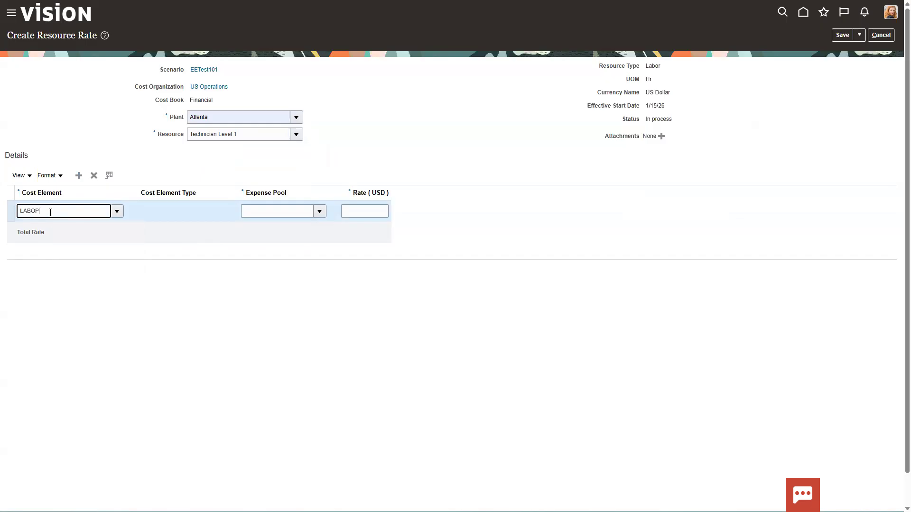
pyautogui.press('Tab')
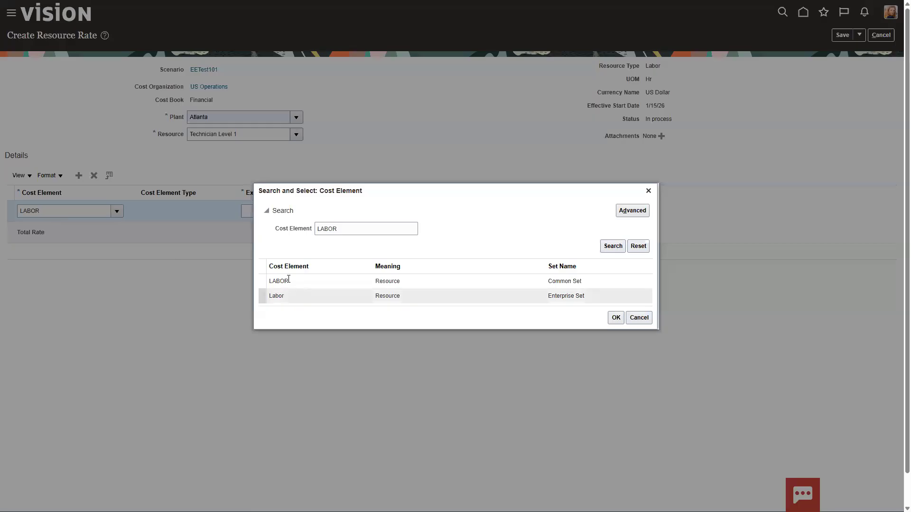
pyautogui.click(616, 317)
pyautogui.click(277, 211)
pyautogui.click(284, 232)
pyautogui.click(349, 211)
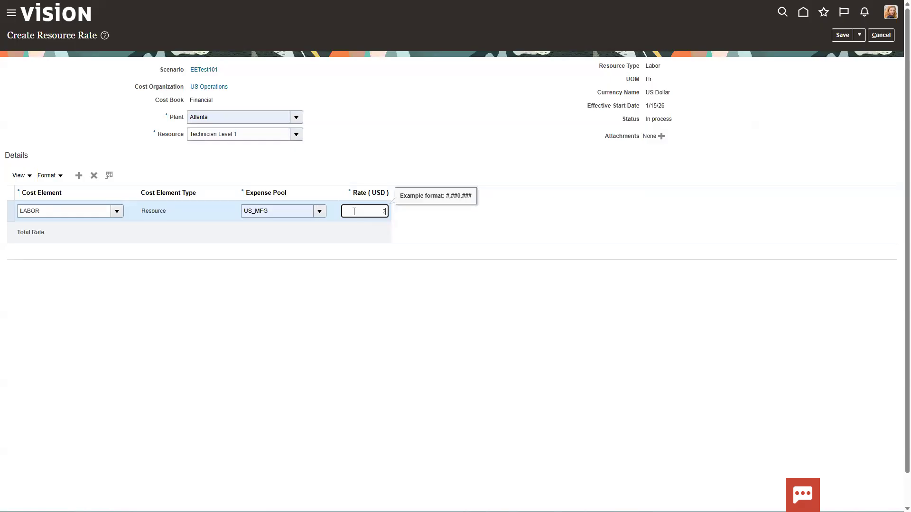
pyautogui.click(401, 139)
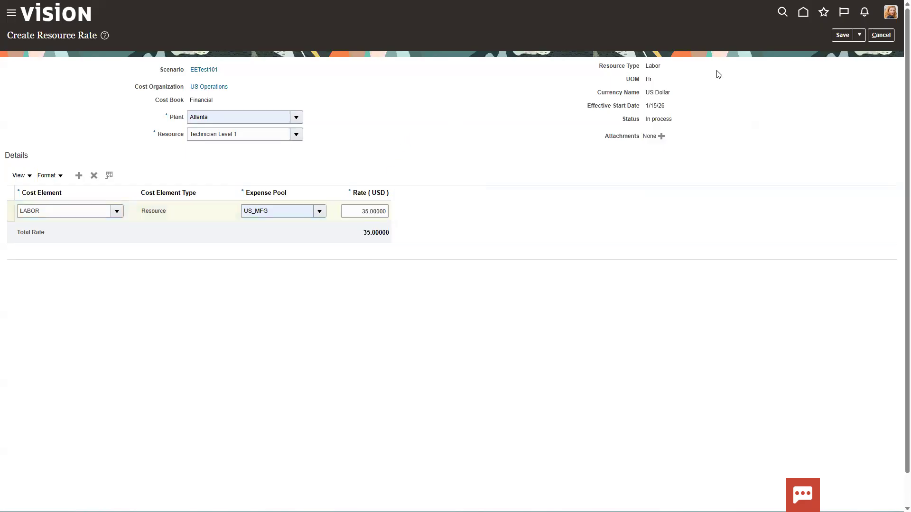
pyautogui.click(860, 37)
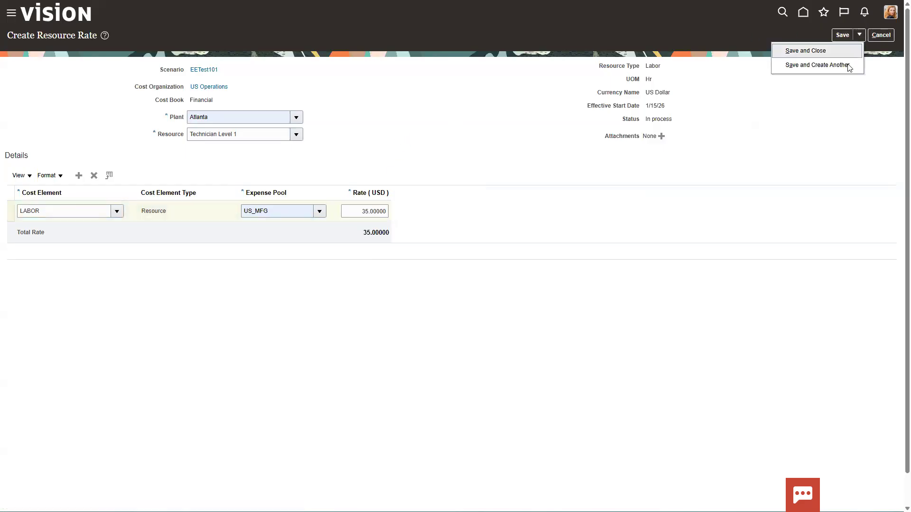
pyautogui.click(822, 67)
# Set the new resource rate's plant to Atlanta and find resource codes starting with Tech to select Technician Level 2.
pyautogui.click(210, 117)
pyautogui.write('Atlanta')
pyautogui.click(235, 142)
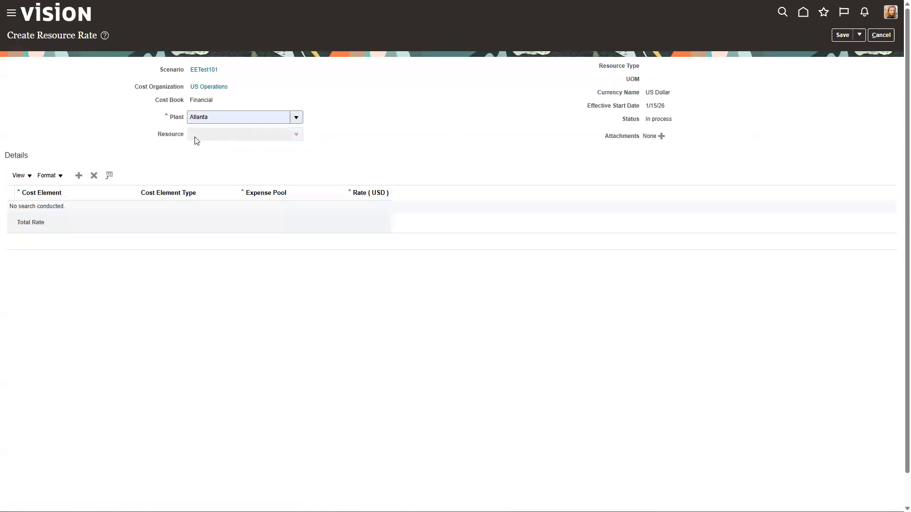
pyautogui.click(296, 134)
pyautogui.scroll(-1, 297, 190)
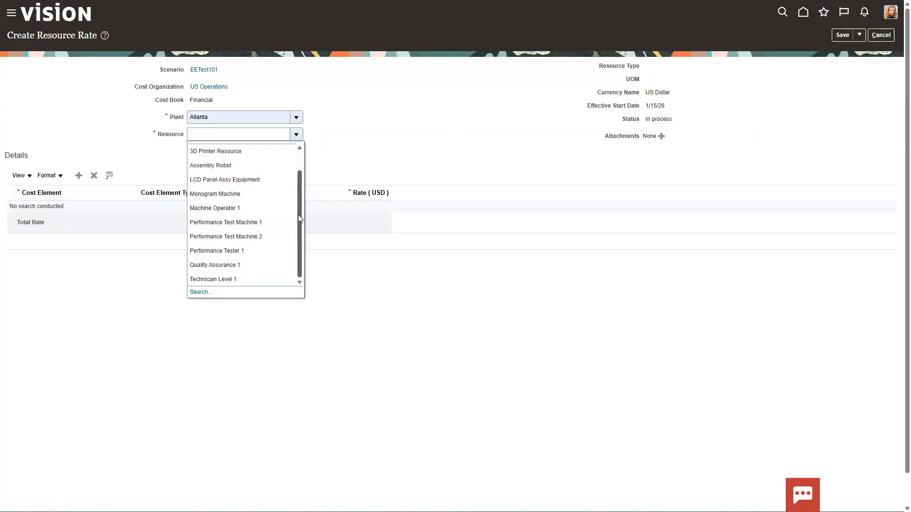
pyautogui.click(203, 292)
pyautogui.click(425, 228)
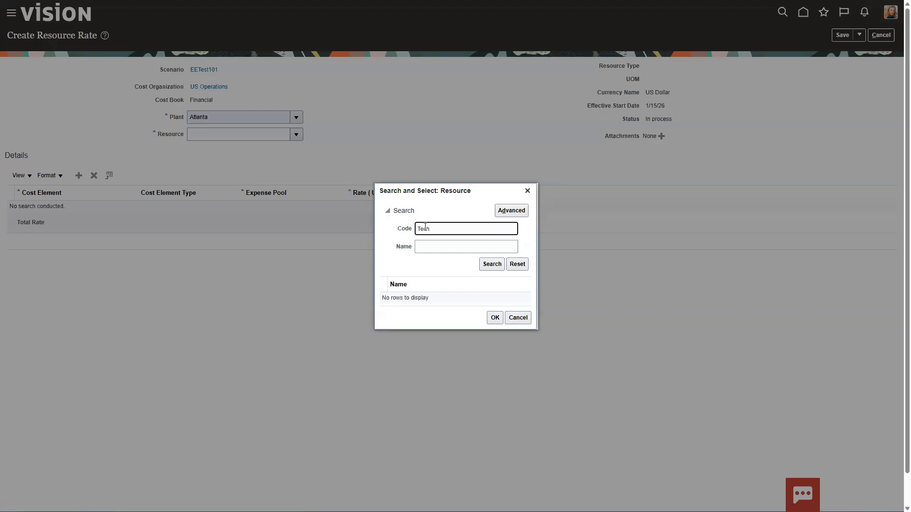
pyautogui.click(509, 211)
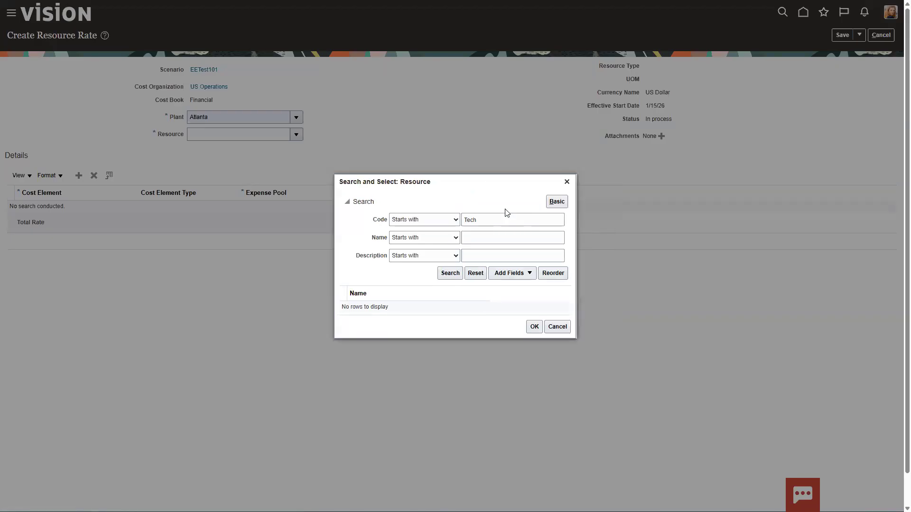
pyautogui.click(449, 274)
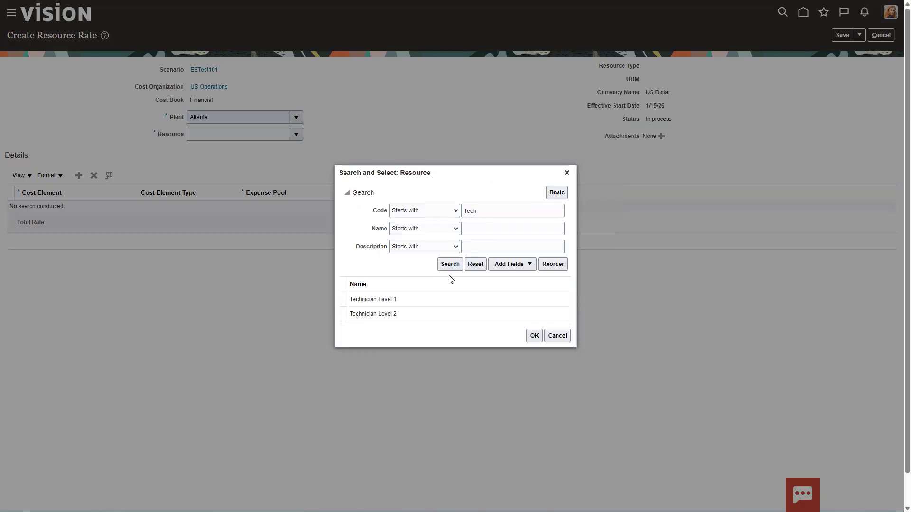
pyautogui.click(399, 314)
pyautogui.click(534, 336)
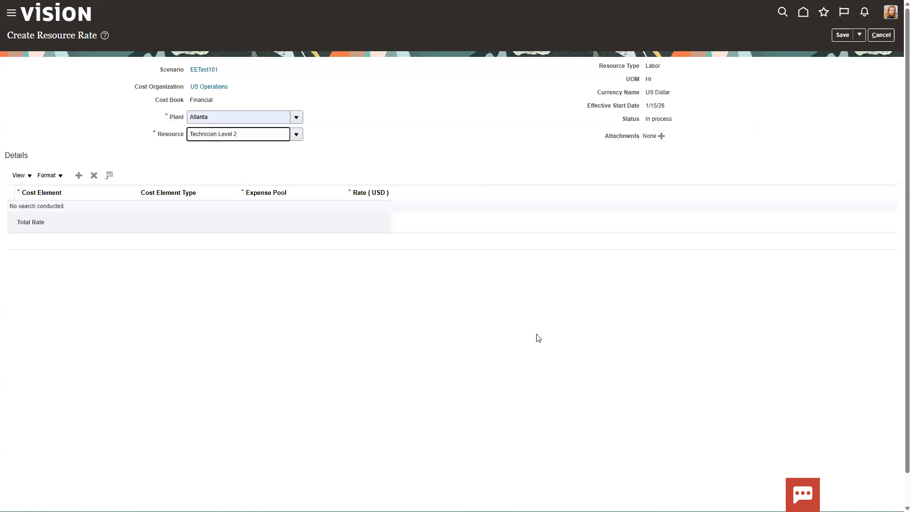
# Add a LABOR line for Technician Level 2 with expense pool US_MFG and rate 27.00, saving and creating another rate.
pyautogui.click(78, 175)
pyautogui.click(64, 206)
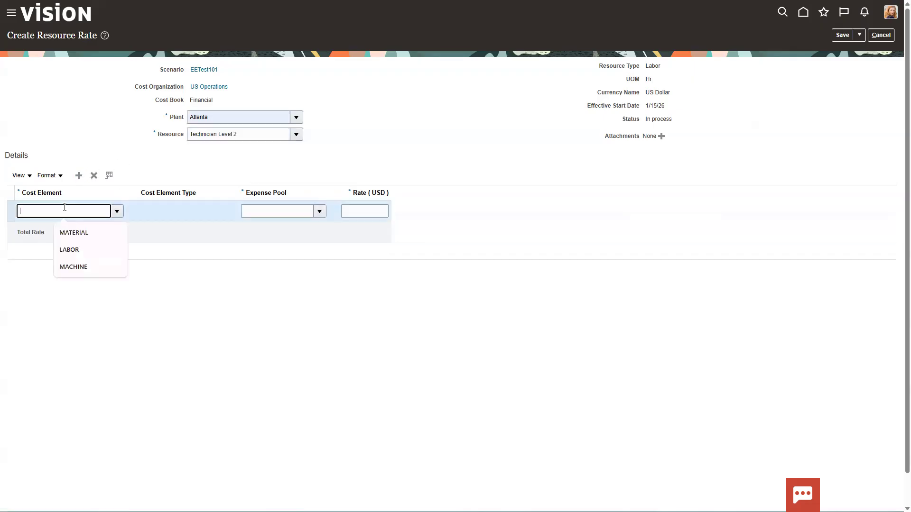
pyautogui.click(81, 248)
pyautogui.click(285, 212)
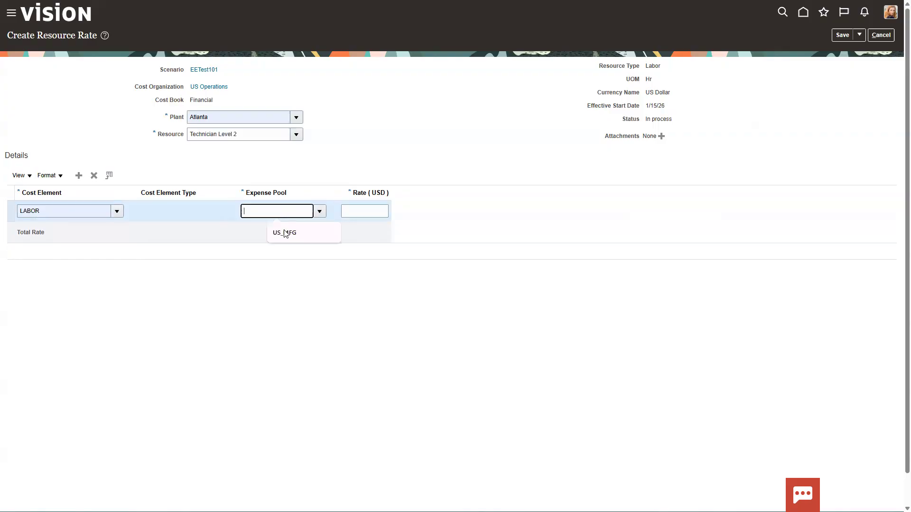
pyautogui.click(284, 241)
pyautogui.click(363, 212)
pyautogui.write('27')
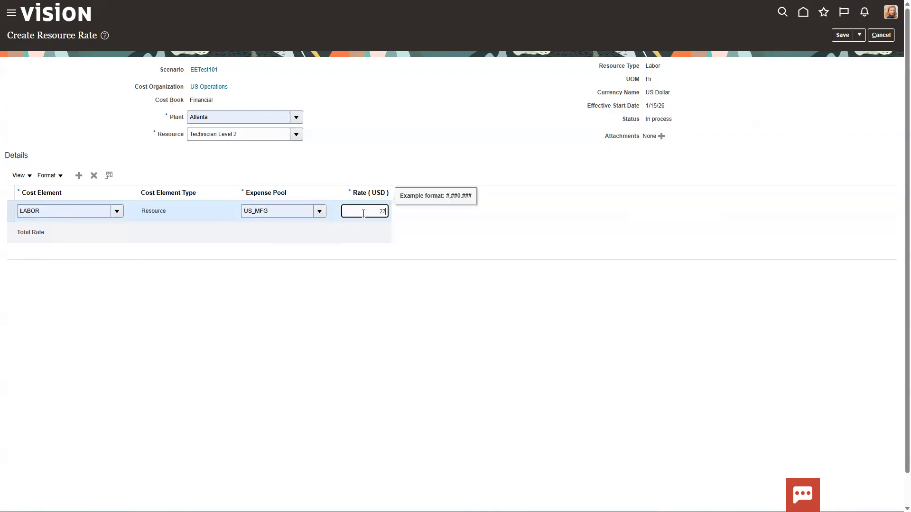
pyautogui.write('.00')
pyautogui.press('Tab')
pyautogui.click(859, 35)
pyautogui.click(834, 63)
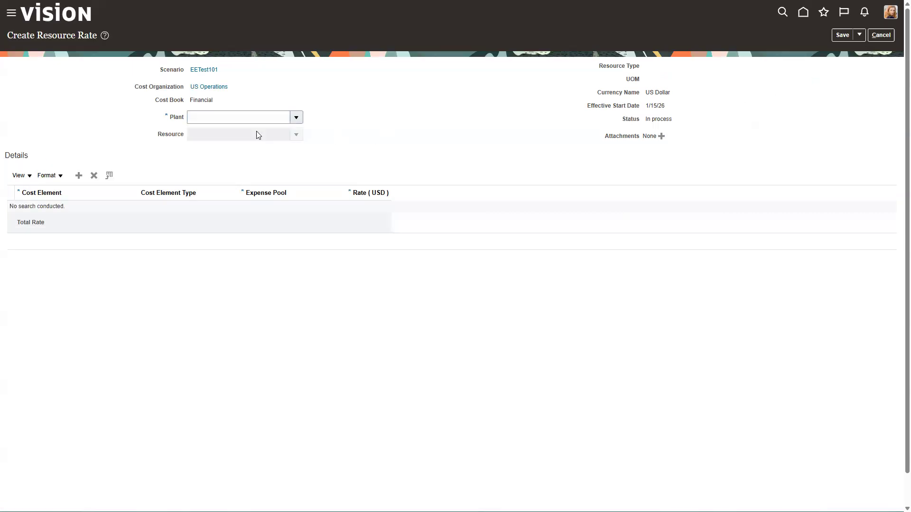
# Set the next resource rate's plant to Atlanta and its resource to Quality Assurance 1.
pyautogui.click(198, 118)
pyautogui.click(246, 138)
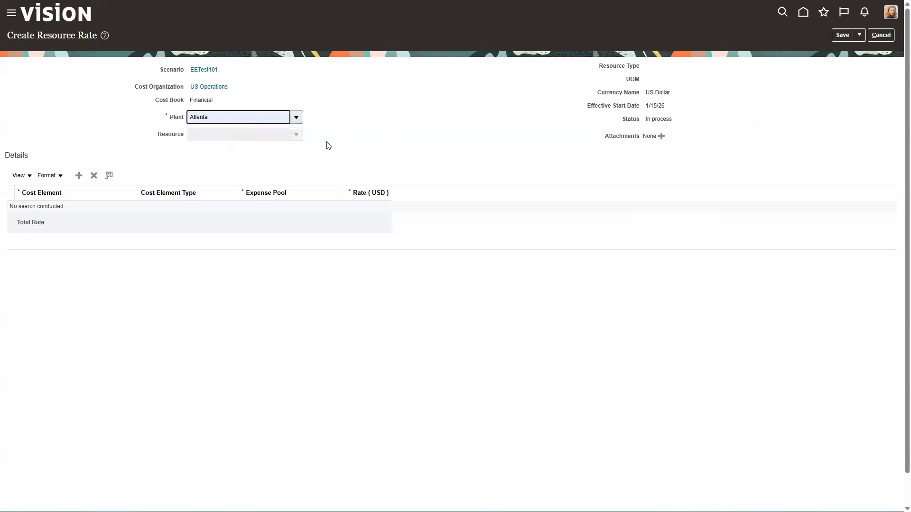
pyautogui.click(296, 137)
pyautogui.click(296, 136)
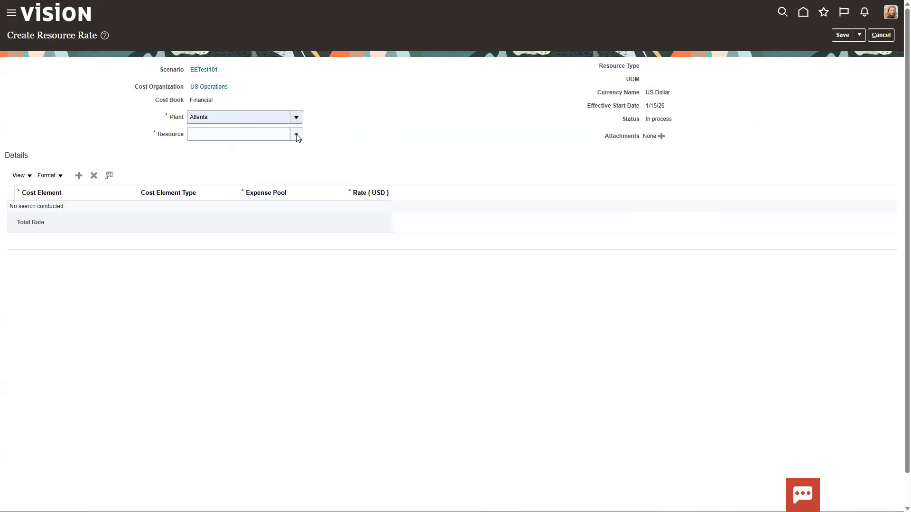
pyautogui.moveTo(300, 176); pyautogui.dragTo(299, 207)
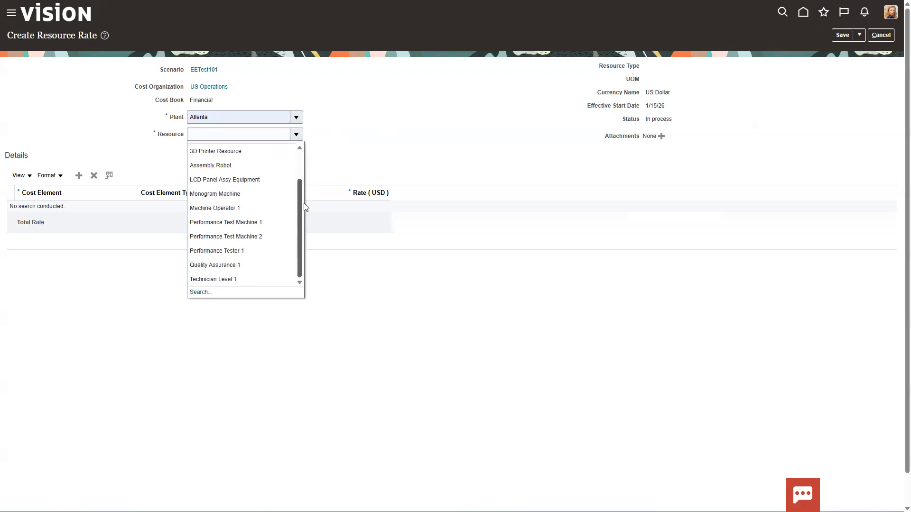
pyautogui.click(216, 265)
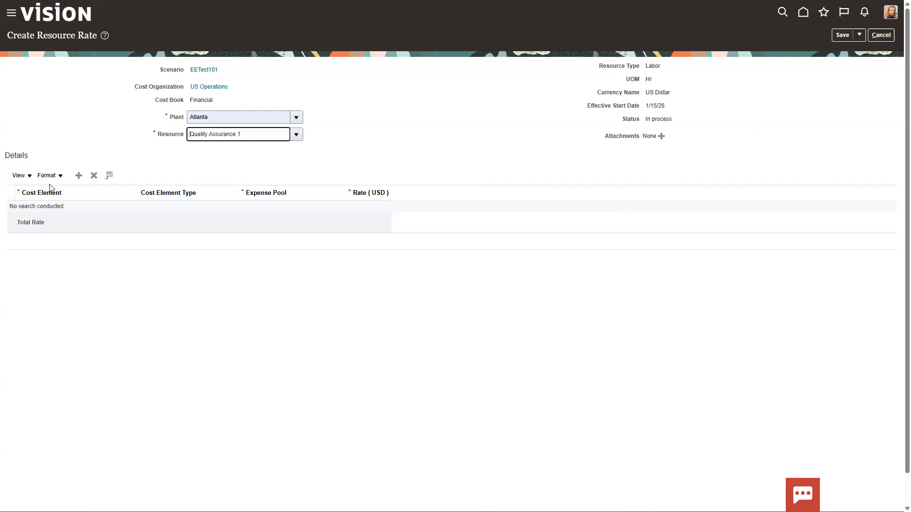
# Add a LABOR line for Quality Assurance 1 with expense pool US_MFG and rate 30.00, then save and close.
pyautogui.click(78, 176)
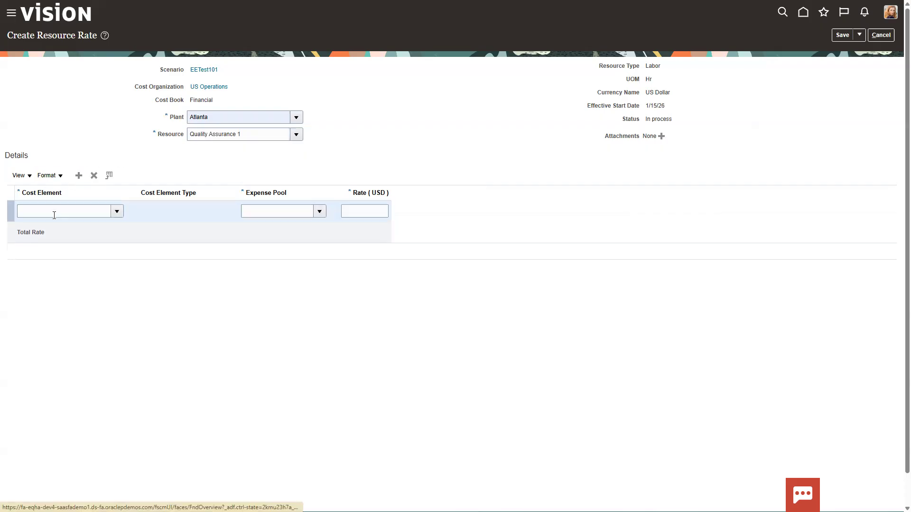
pyautogui.click(54, 213)
pyautogui.click(65, 252)
pyautogui.click(286, 209)
pyautogui.click(287, 232)
pyautogui.click(363, 209)
pyautogui.write('3')
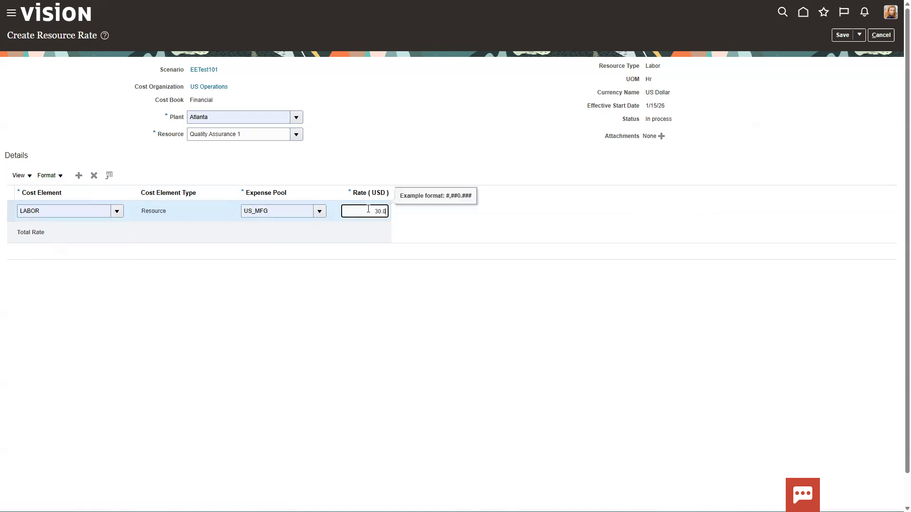
pyautogui.write('0.0')
pyautogui.press('Tab')
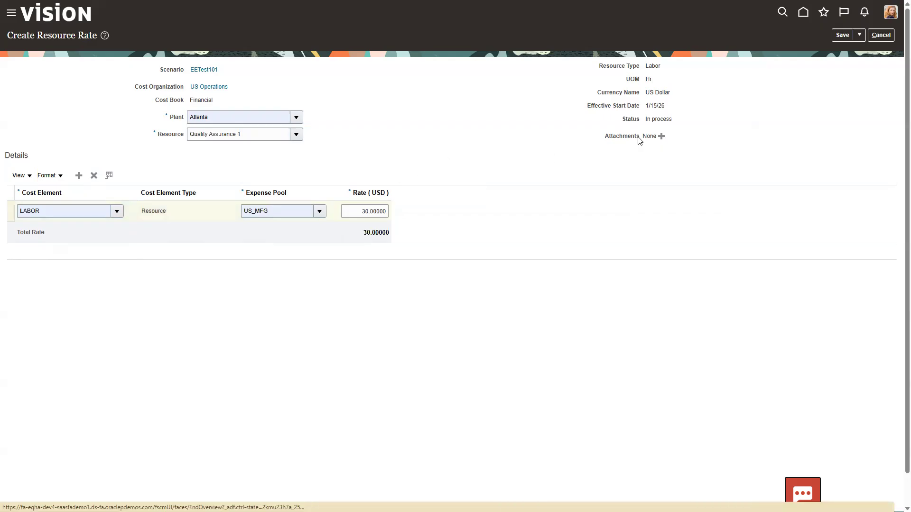
pyautogui.click(859, 36)
pyautogui.click(816, 51)
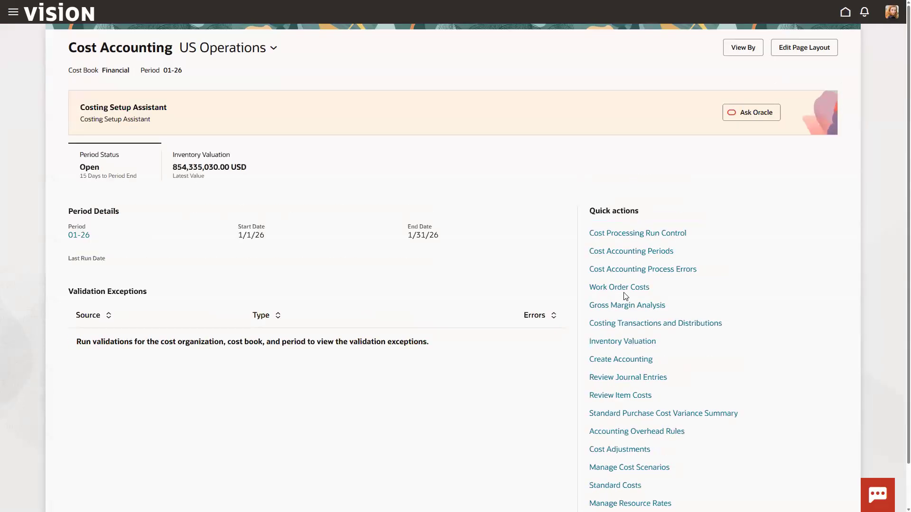
# Go to Manage Cost Scenarios from the Cost Accounting page for US Operations.
pyautogui.scroll(-2, 625, 296)
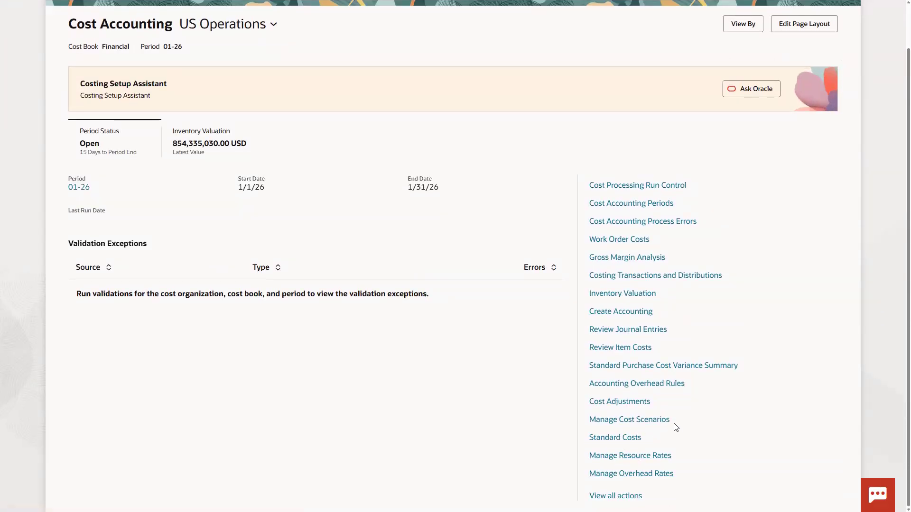
pyautogui.click(629, 420)
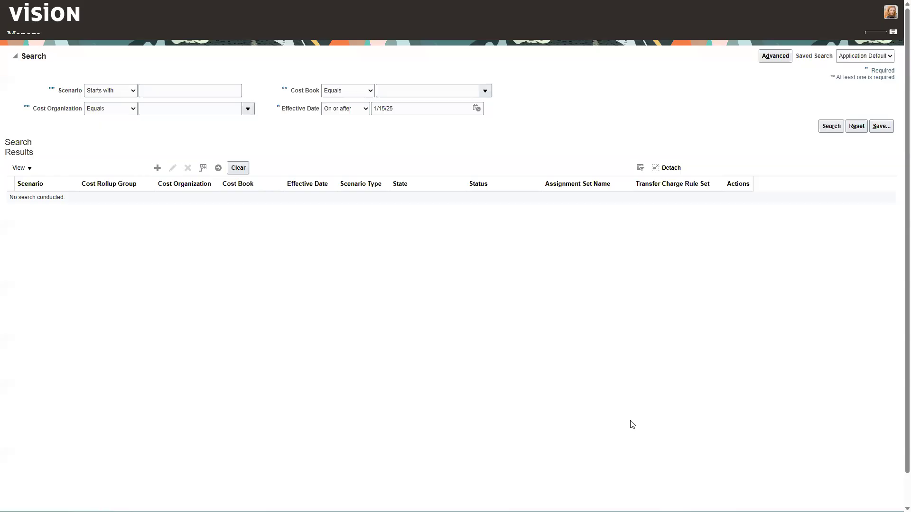
# Search the cost scenarios for names starting with EETest and open scenario EETest101 for editing.
pyautogui.click(142, 102)
pyautogui.write('EETest')
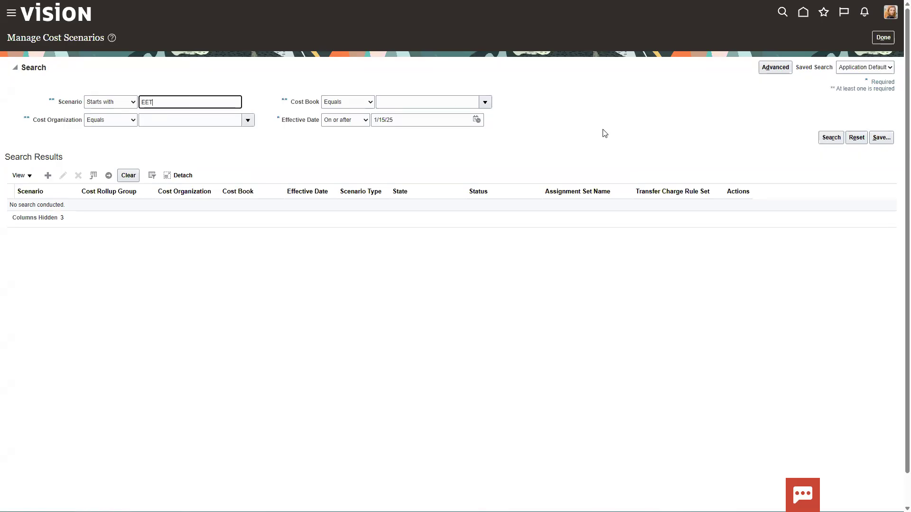
pyautogui.click(830, 138)
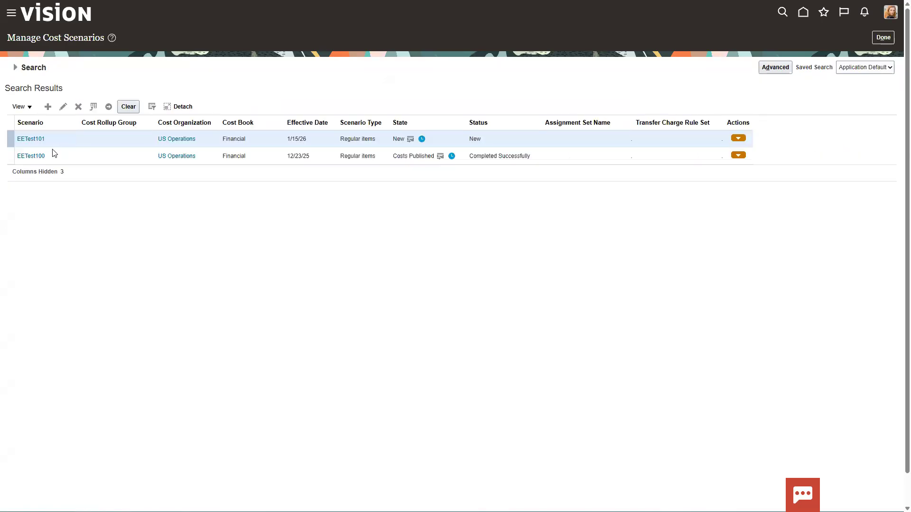
pyautogui.click(25, 139)
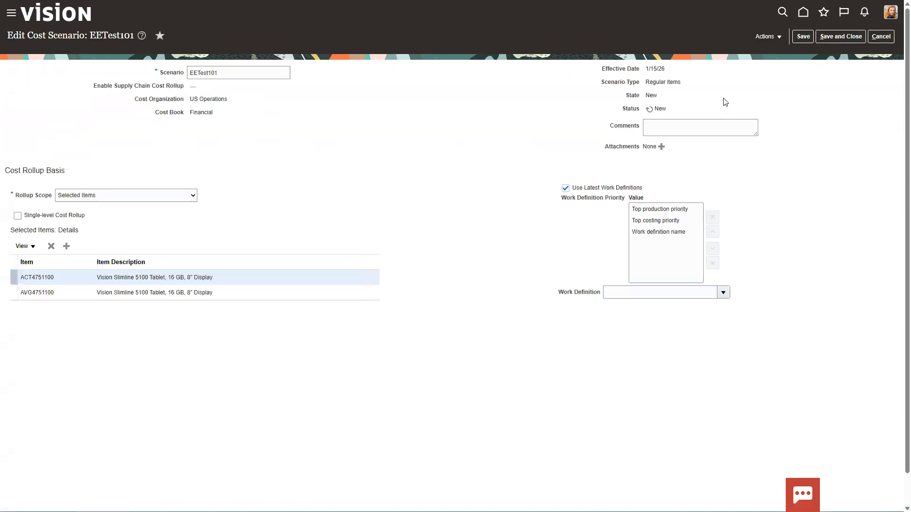
# Submit the Roll up Costs process for scenario EETest101 and acknowledge the submission.
pyautogui.click(771, 37)
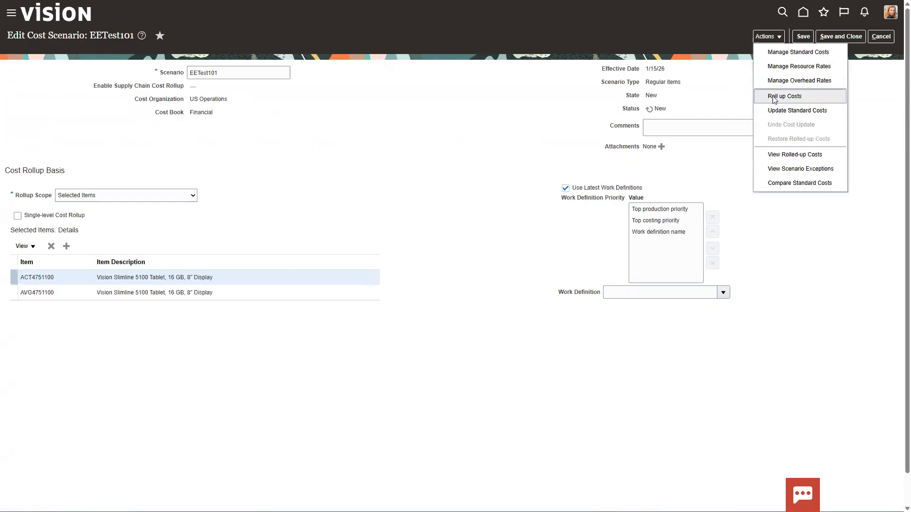
pyautogui.click(773, 98)
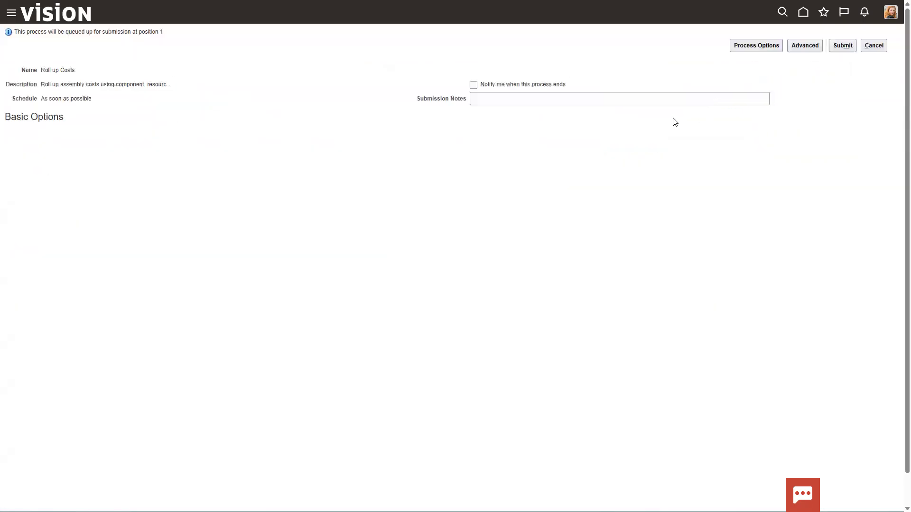
pyautogui.click(838, 49)
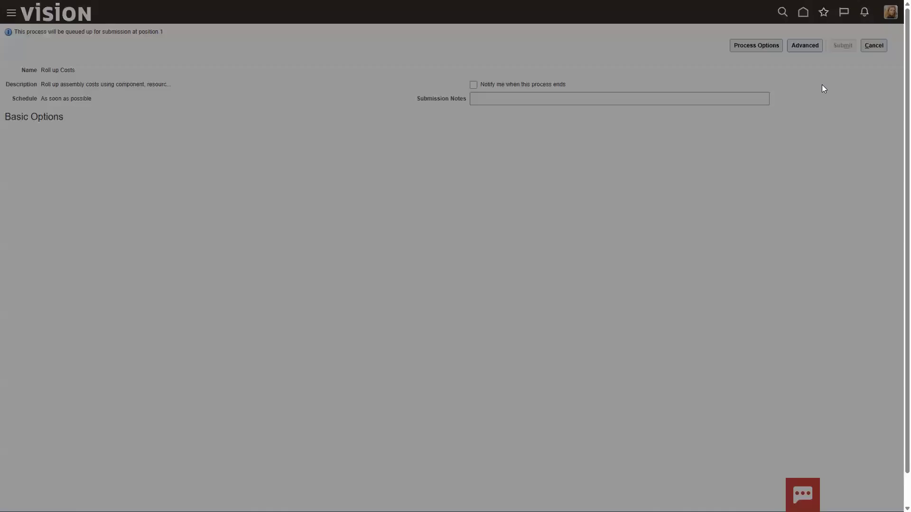
pyautogui.click(839, 111)
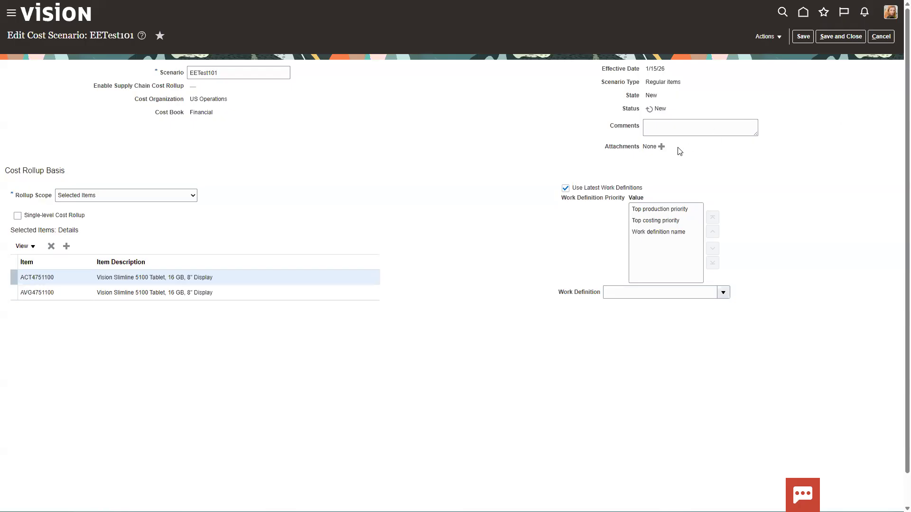
# Refresh the status of scenario EETest101 repeatedly until the cost rollup process ends.
pyautogui.click(647, 109)
pyautogui.click(647, 109)
pyautogui.click(648, 110)
pyautogui.click(648, 110)
pyautogui.click(647, 110)
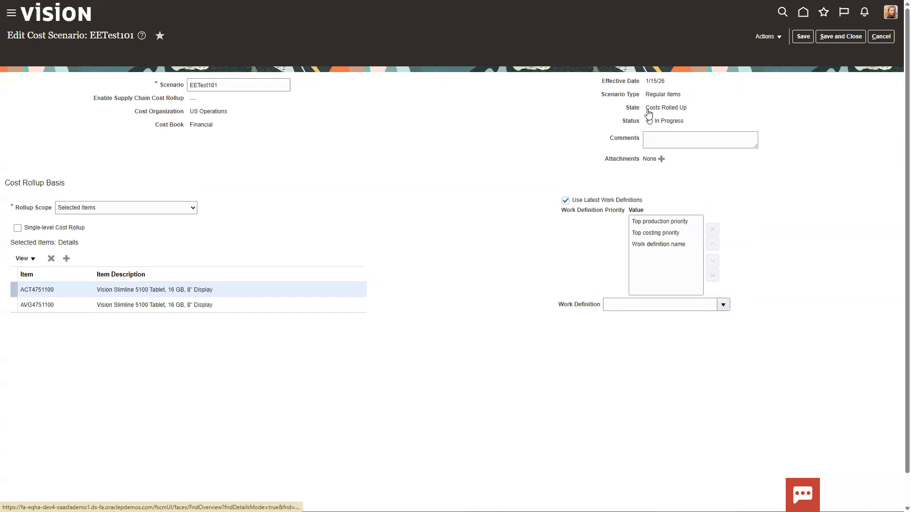
pyautogui.click(648, 110)
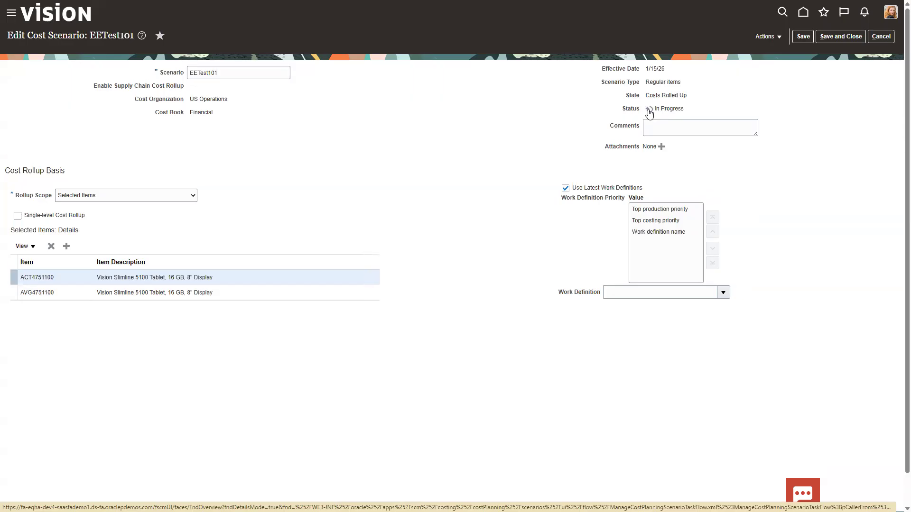
pyautogui.click(649, 110)
# Submit the Update Standard Costs process for scenario EETest101, acknowledge the submission, and save and close the scenario.
pyautogui.click(755, 36)
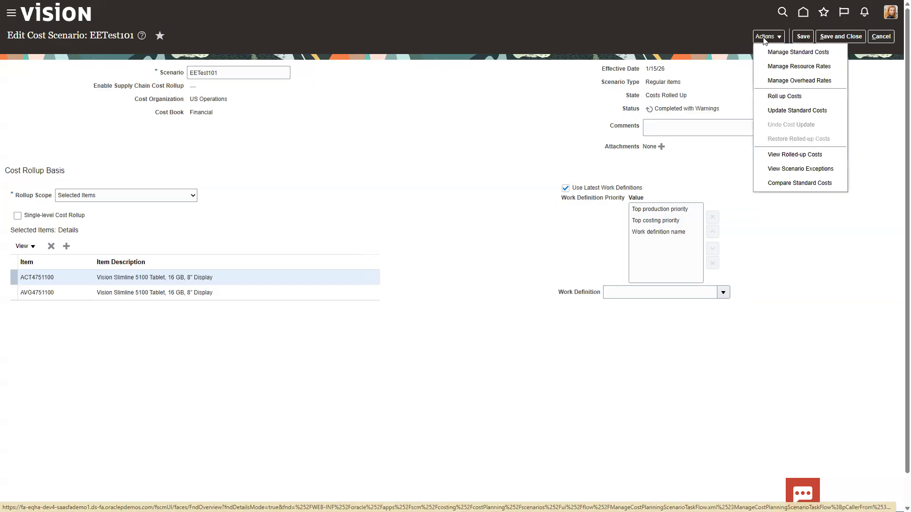
pyautogui.click(773, 113)
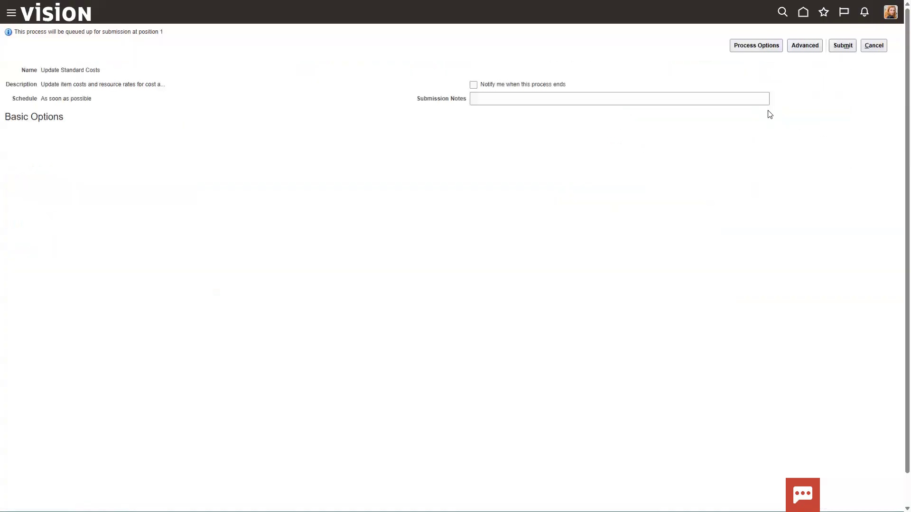
pyautogui.click(844, 45)
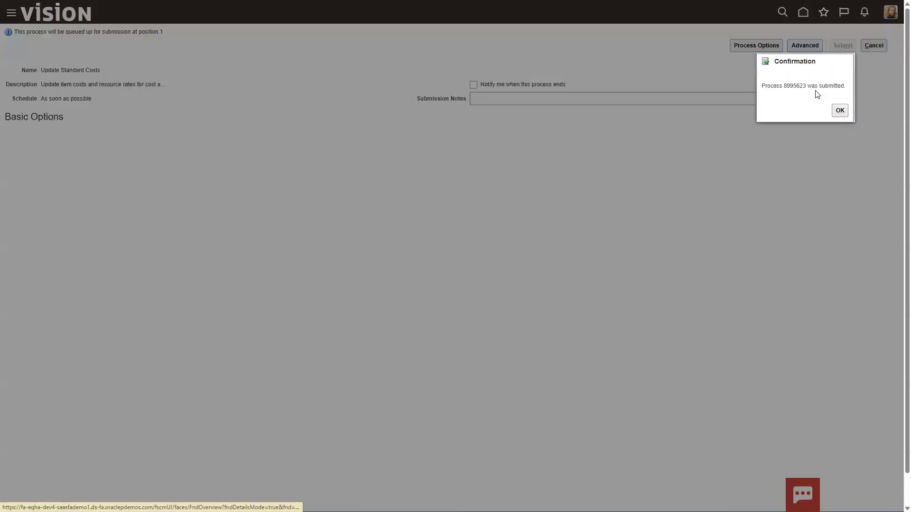
pyautogui.click(839, 111)
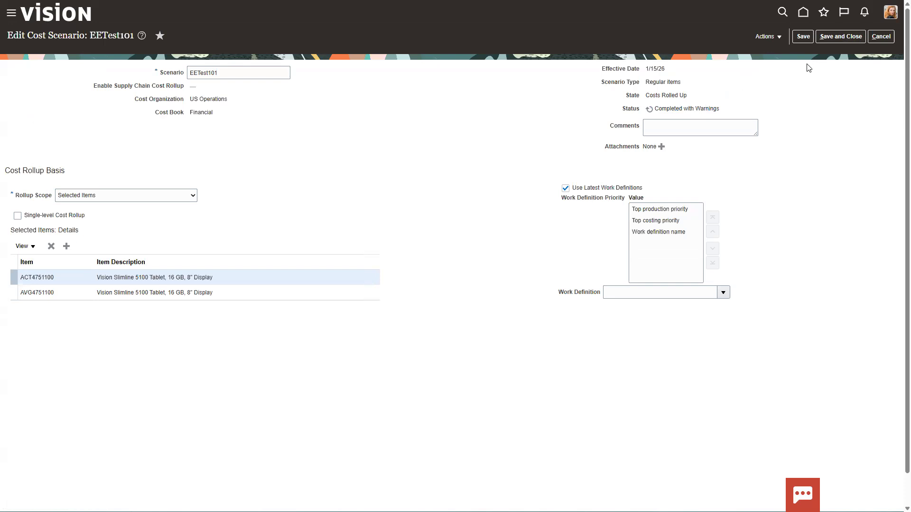
pyautogui.click(832, 38)
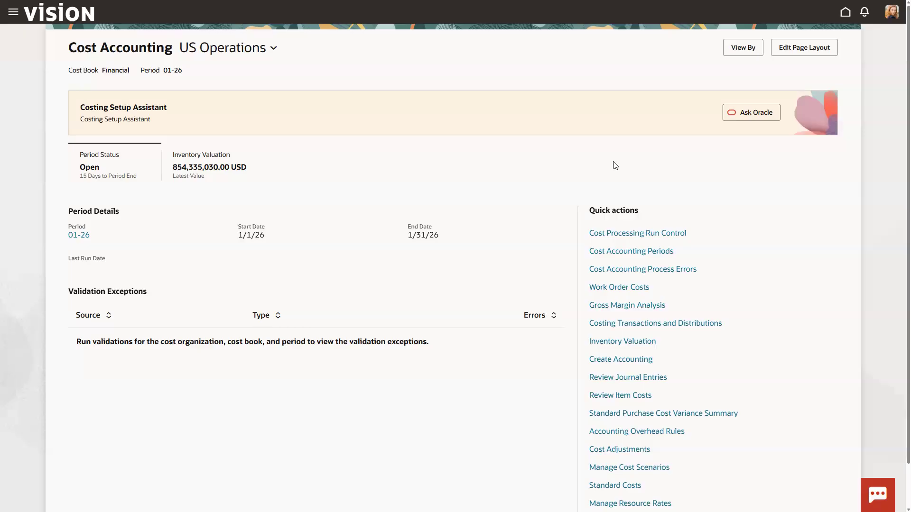
# Go to Purchase Orders in Procurement and open the Manage Orders task.
pyautogui.moveTo(558, 5)
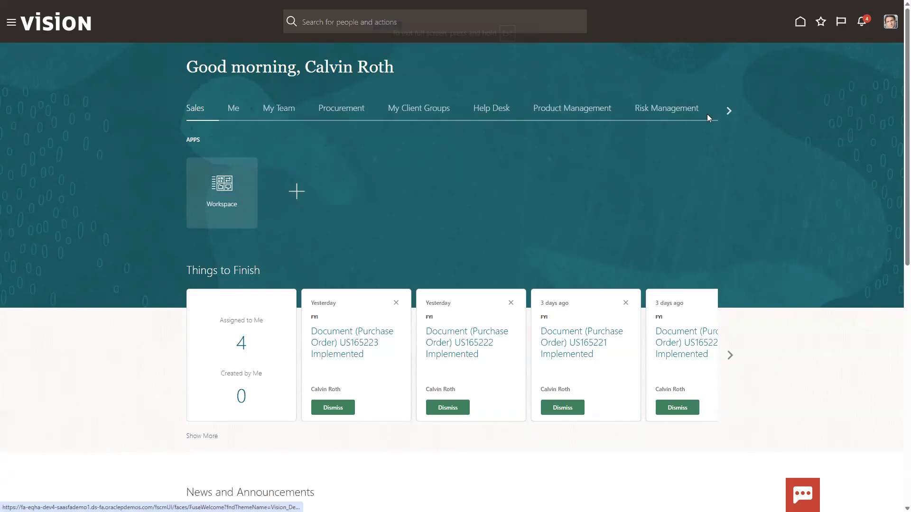
pyautogui.click(329, 109)
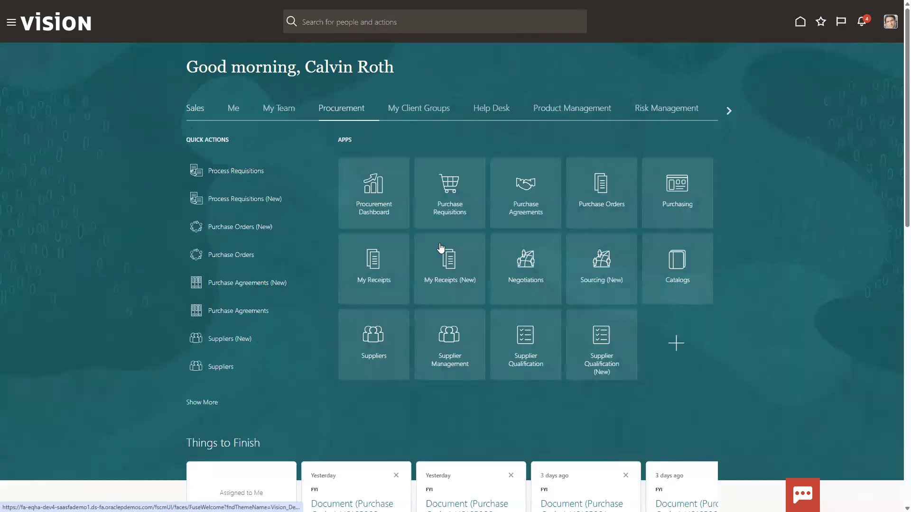
pyautogui.click(601, 194)
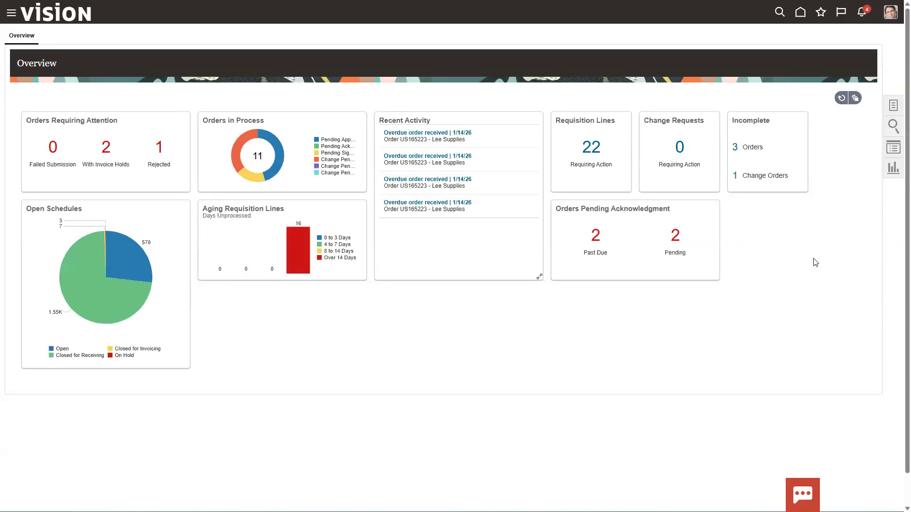
pyautogui.click(889, 107)
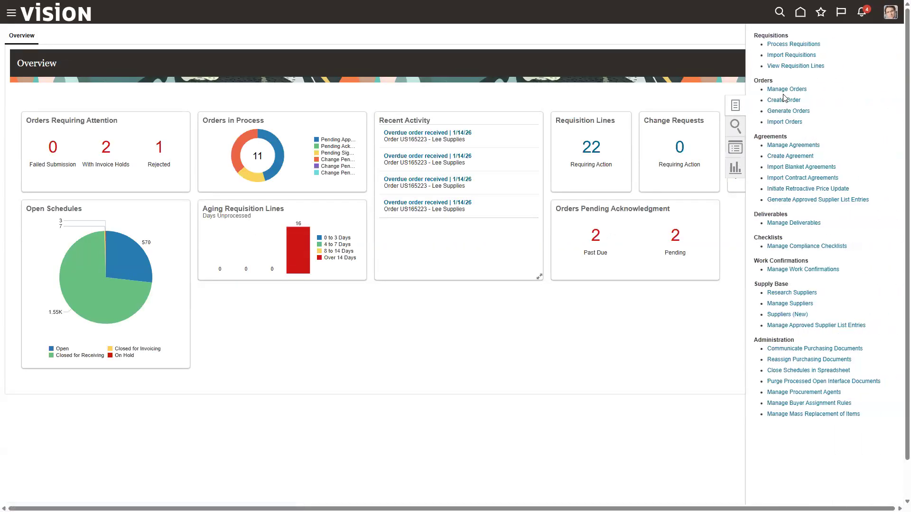
pyautogui.click(781, 89)
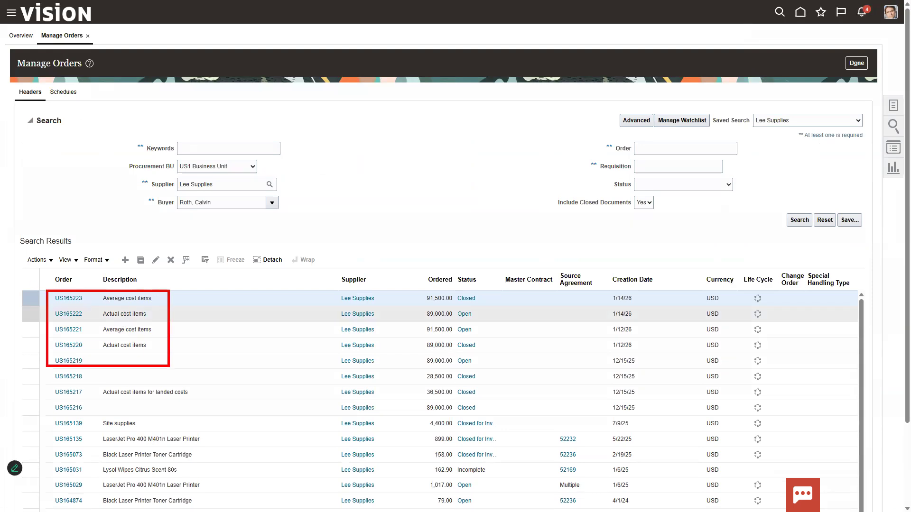
# Open the Lee Supplies "Average cost items" order created 1/12/26, review its line items and prices, and close it.
pyautogui.click(73, 329)
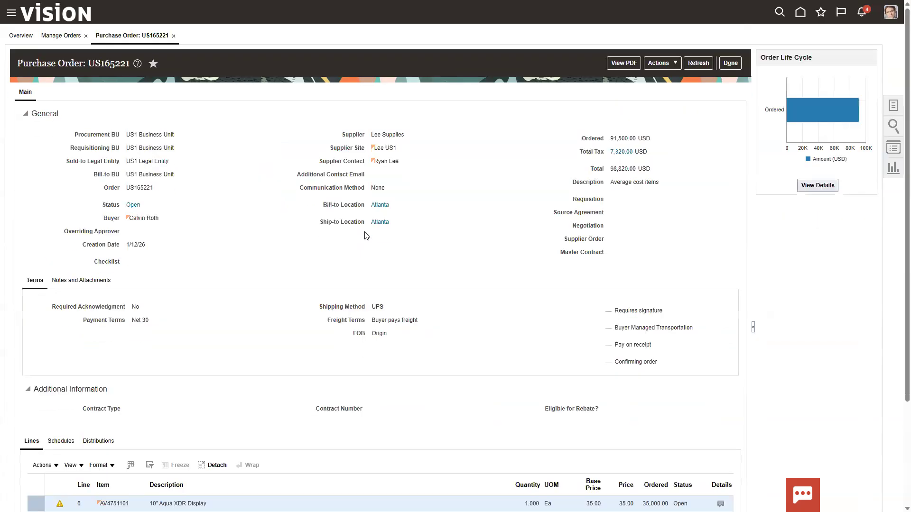
pyautogui.scroll(-3, 355, 258)
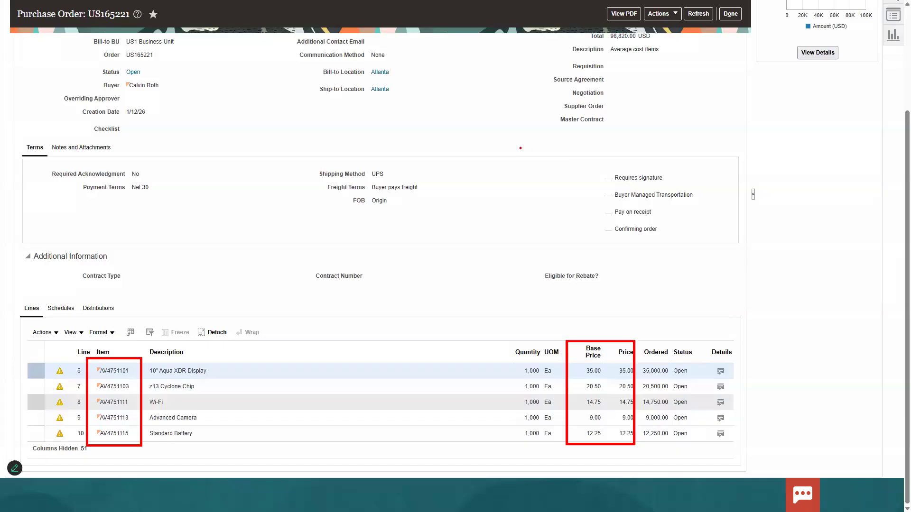
pyautogui.scroll(3, 521, 148)
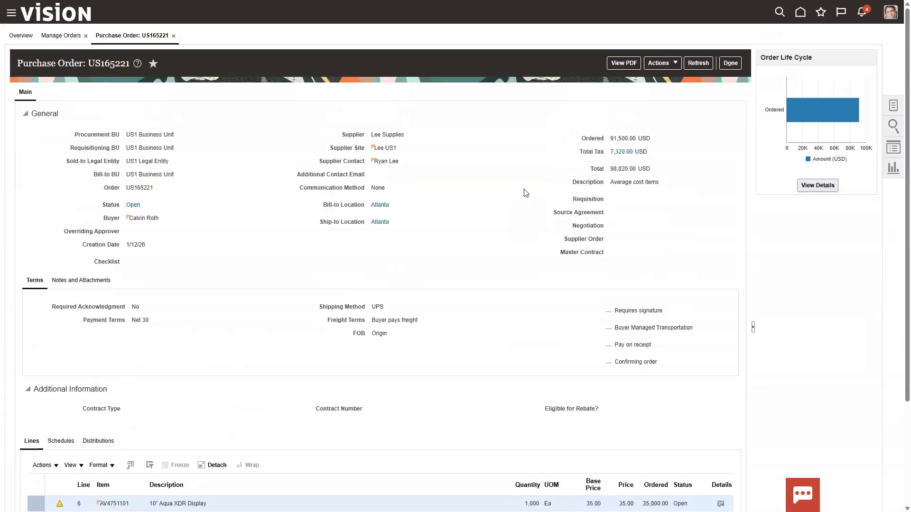
pyautogui.click(730, 63)
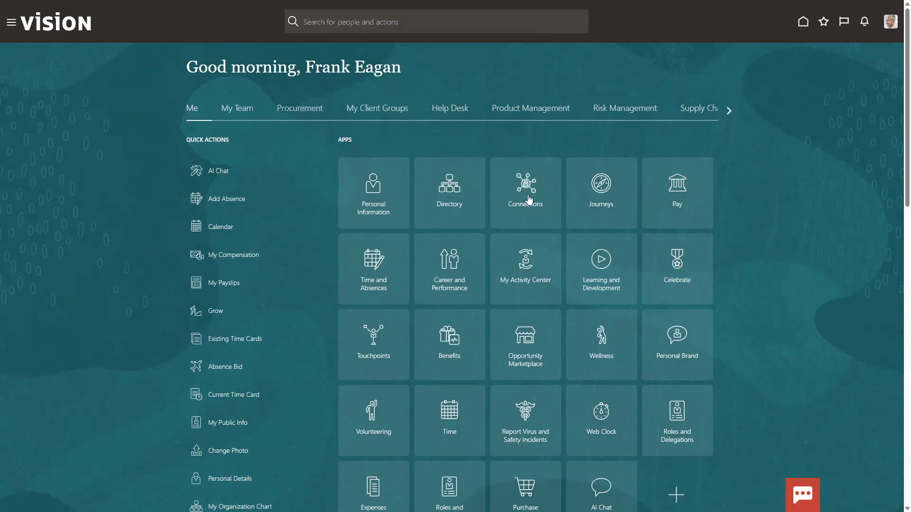
# Open Receive Goods from Inventory Execution in the supply chain apps and continue with the Atlanta organization.
pyautogui.click(700, 110)
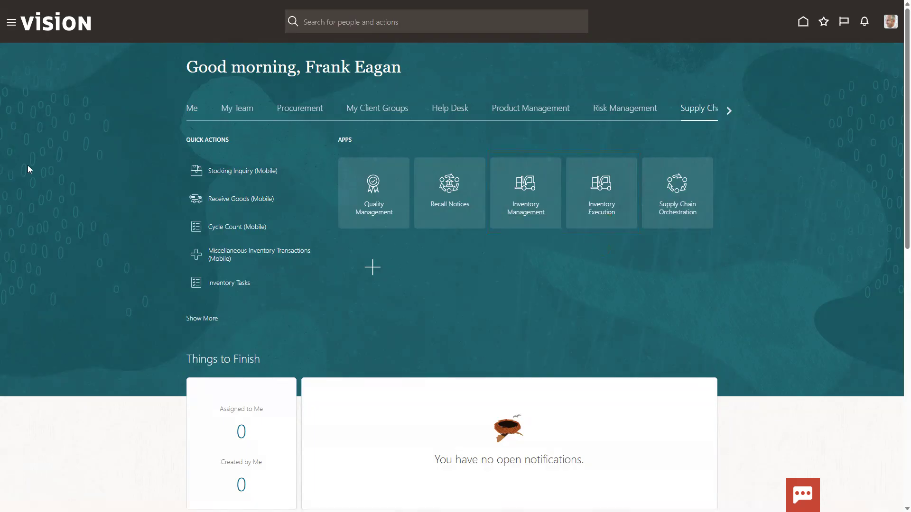
pyautogui.click(595, 209)
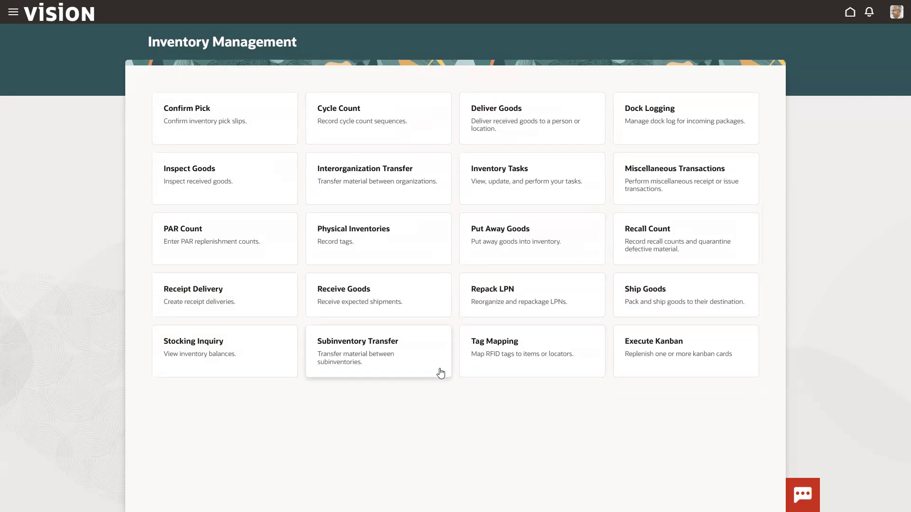
pyautogui.click(358, 297)
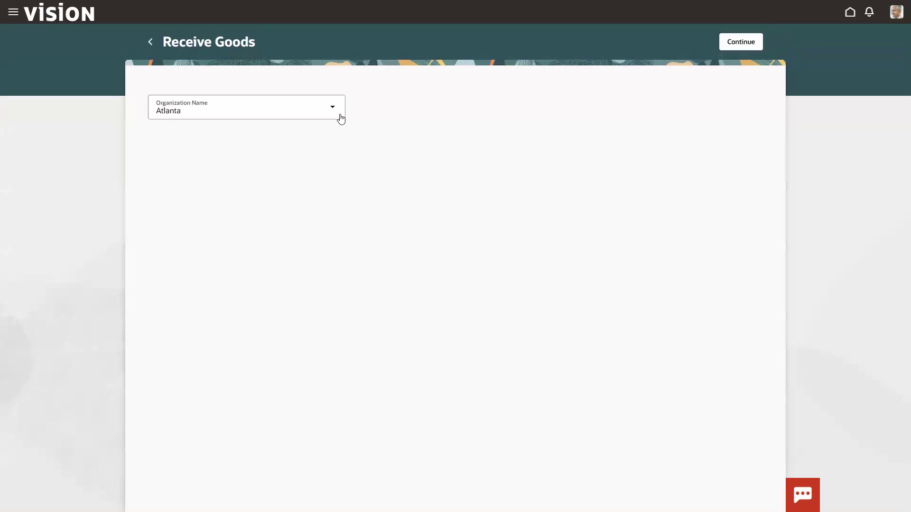
pyautogui.click(725, 44)
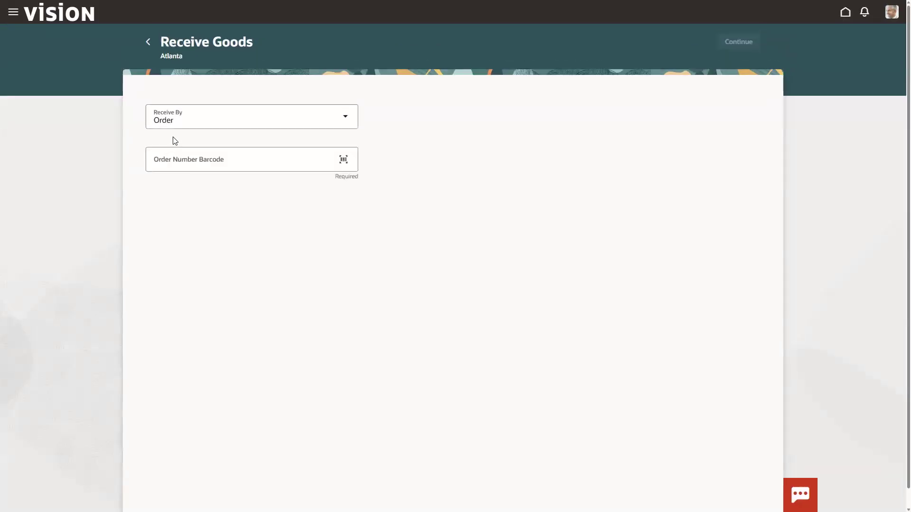
# Receive by order, entering the number of the reviewed average cost purchase order to list its items.
pyautogui.click(177, 160)
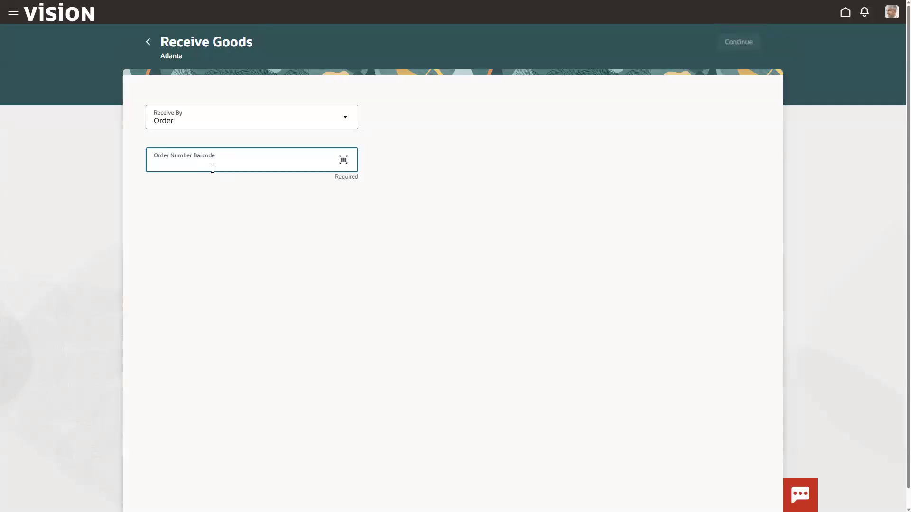
pyautogui.write('US165221')
pyautogui.press('Tab')
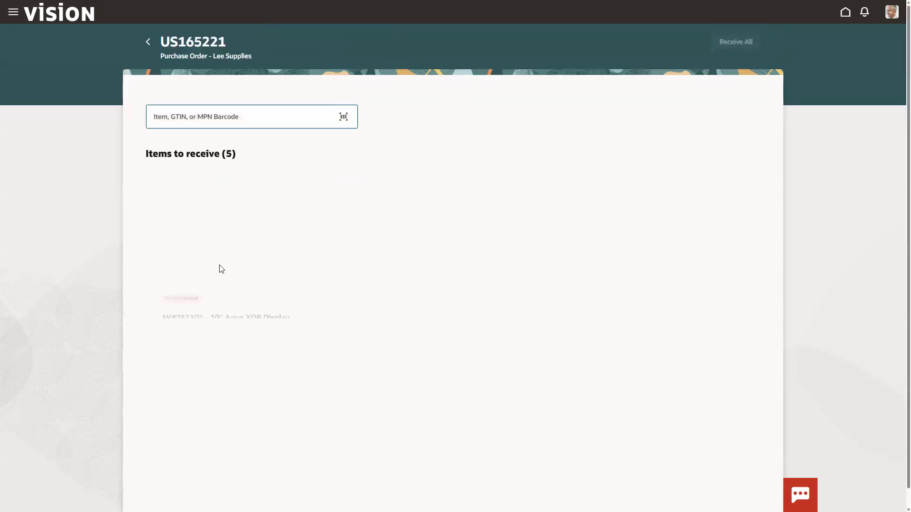
# Set the put-away subinventory of item AV4751101, 10" Aqua XDR Display, to Stores and update the receipt line.
pyautogui.click(238, 205)
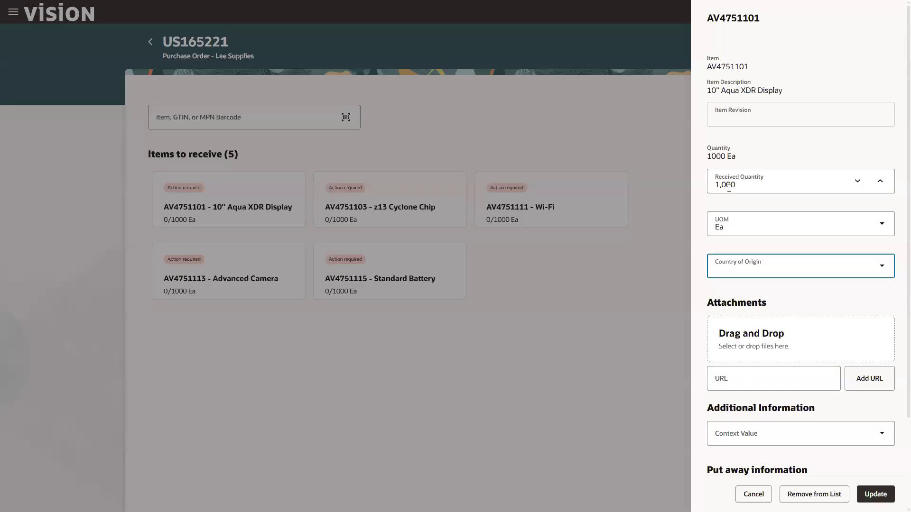
pyautogui.scroll(-2, 728, 318)
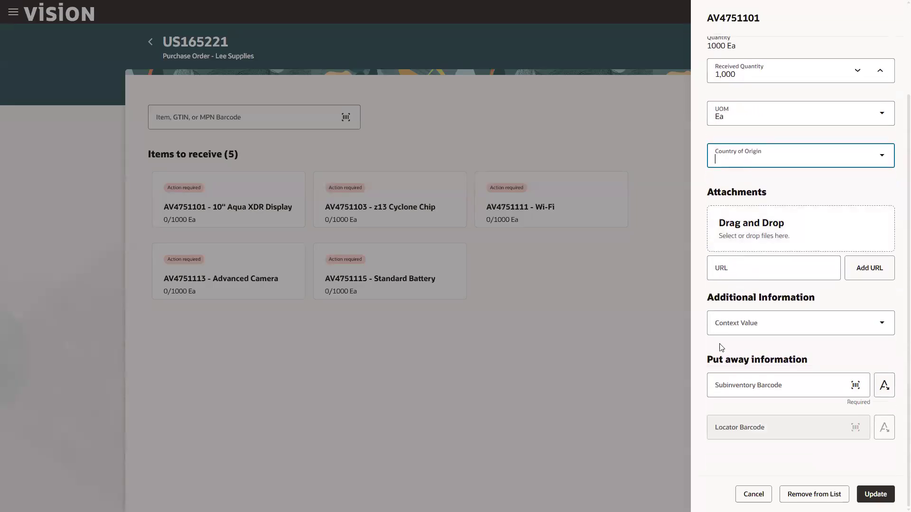
pyautogui.click(724, 393)
pyautogui.write('Stores')
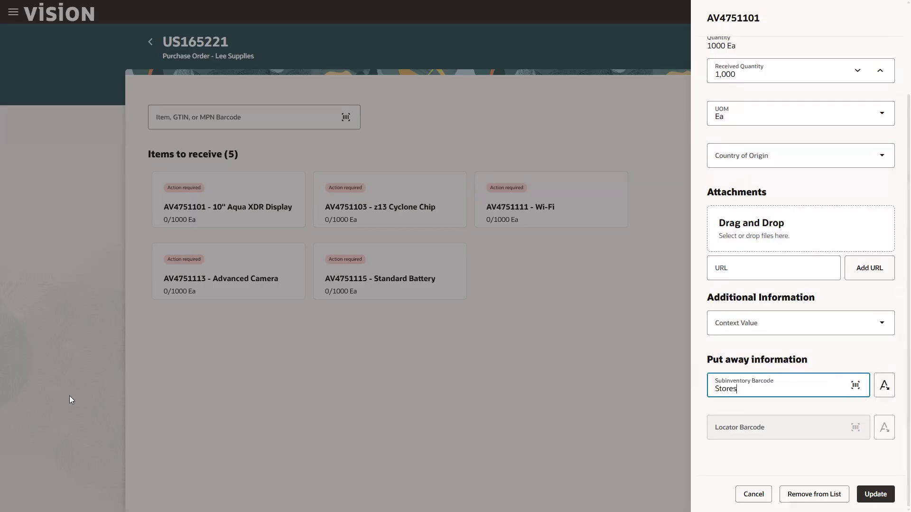
pyautogui.click(866, 495)
# Set the put-away subinventory of item AV4751103, z13 Cyclone Chip, to Stores and update the receipt line.
pyautogui.click(394, 206)
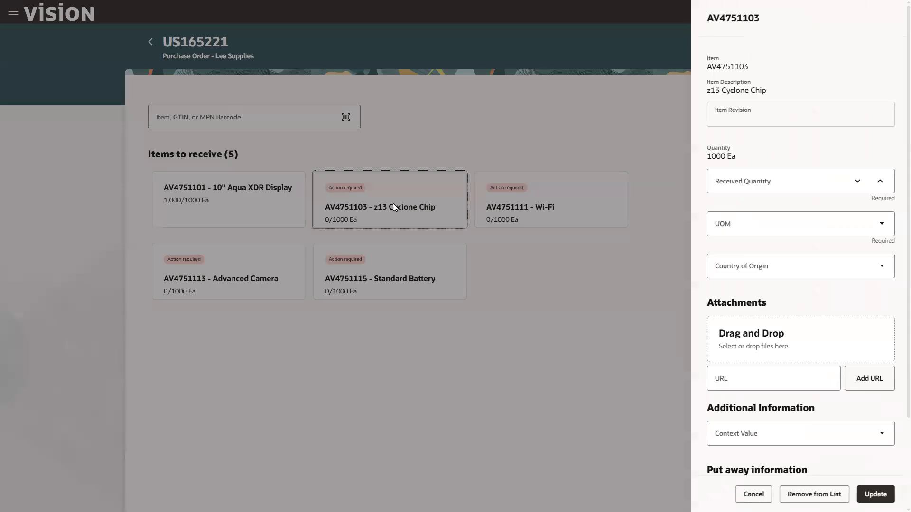
pyautogui.scroll(-3, 756, 324)
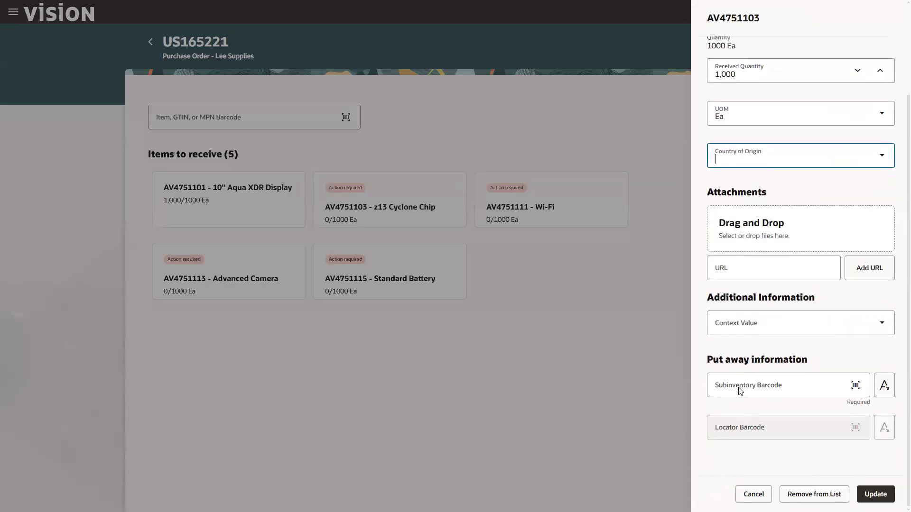
pyautogui.click(739, 390)
pyautogui.write('Stores')
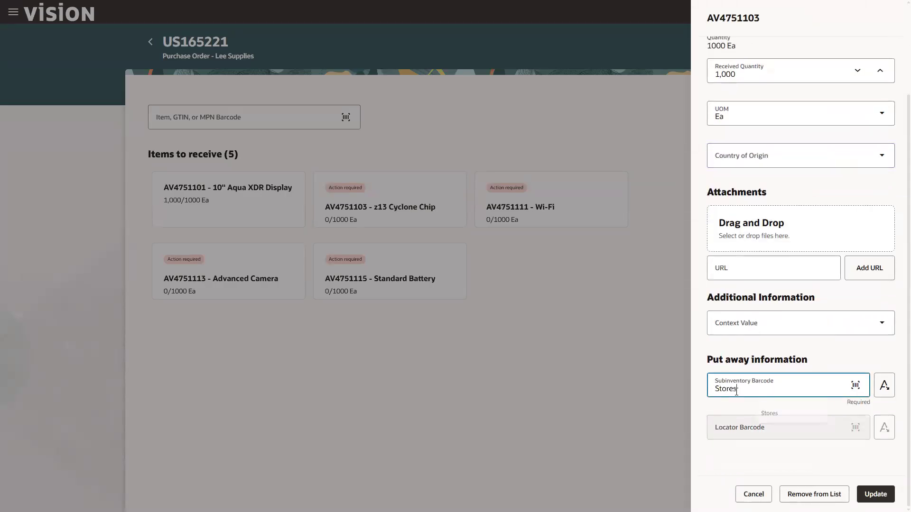
pyautogui.click(874, 495)
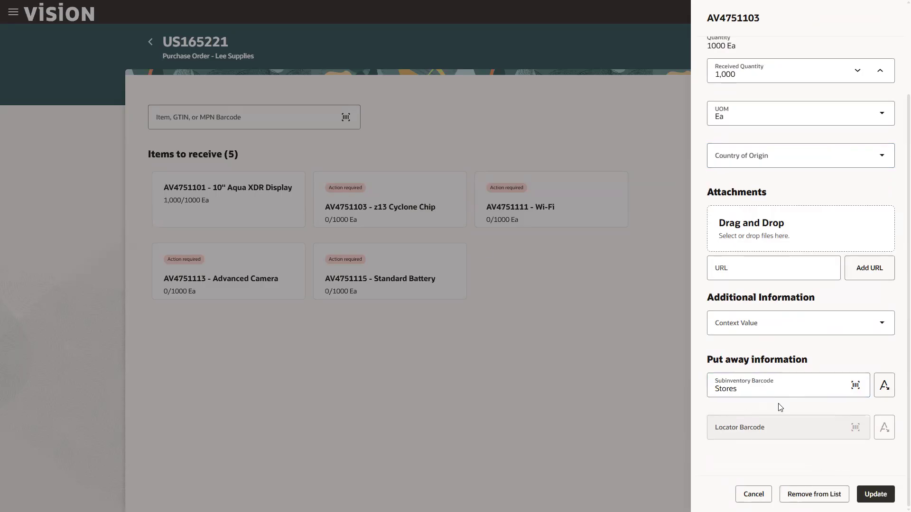
pyautogui.click(875, 495)
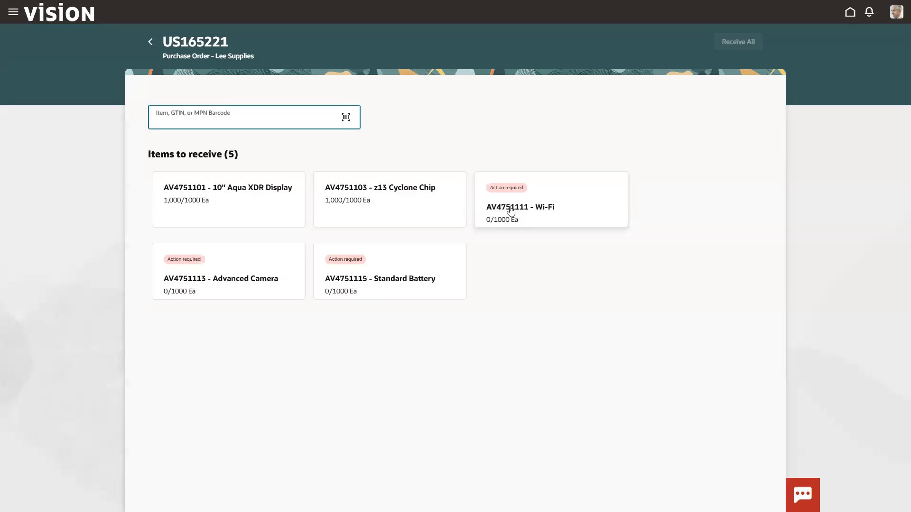
# Set the put-away subinventory of item AV4751111, Wi-Fi, to Stores and update the receipt line.
pyautogui.click(510, 210)
pyautogui.scroll(-2, 749, 379)
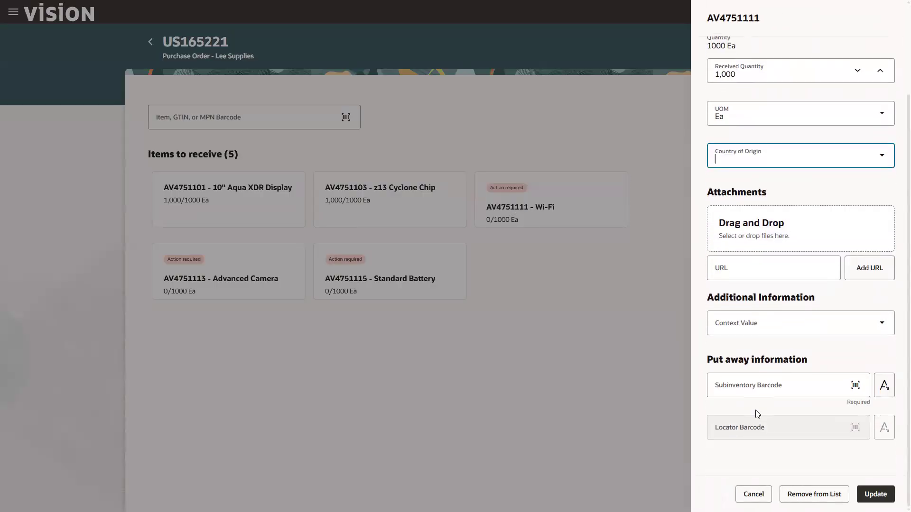
pyautogui.click(734, 389)
pyautogui.write('Stores')
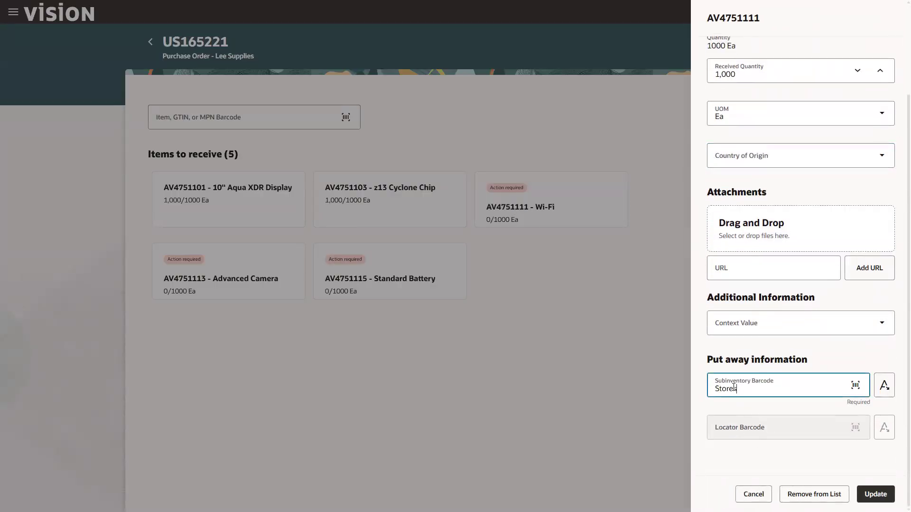
pyautogui.press('Tab')
pyautogui.click(875, 493)
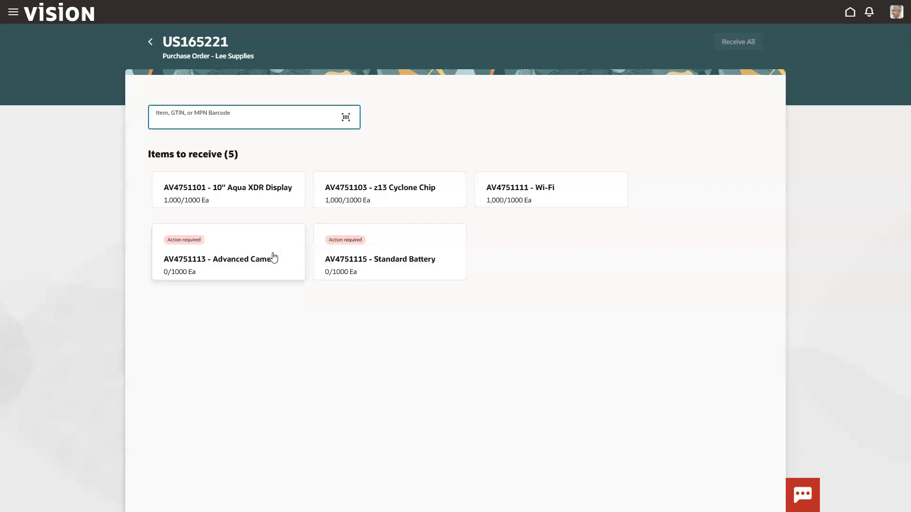
# Set the put-away subinventory of item AV4751113, Advanced Camera, to Stores and update the receipt line.
pyautogui.click(274, 257)
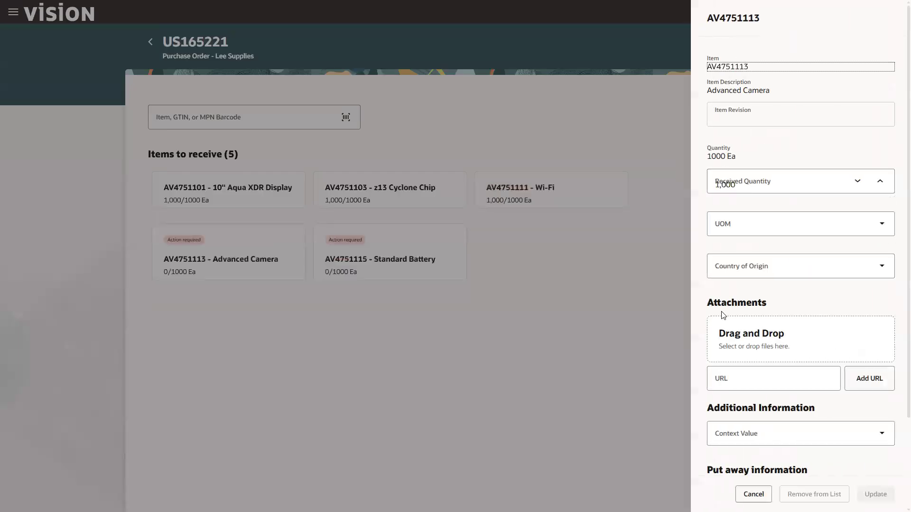
pyautogui.scroll(-3, 755, 467)
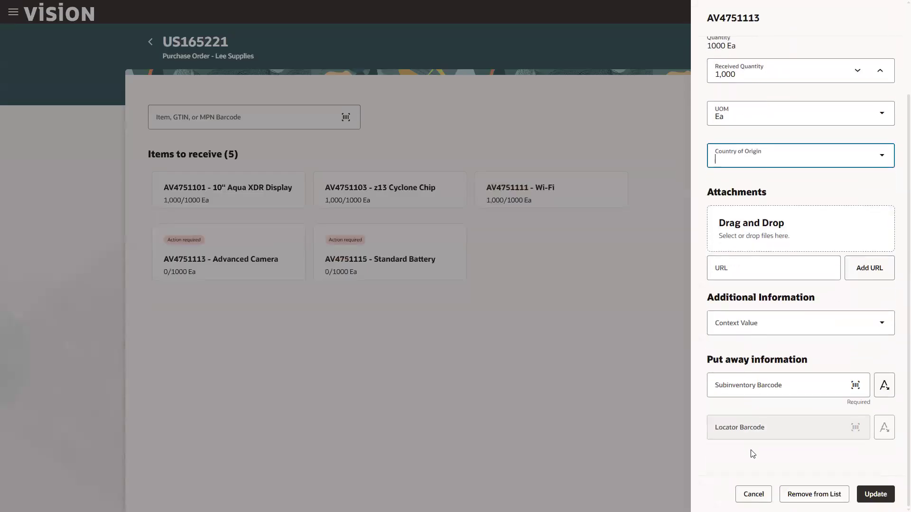
pyautogui.click(735, 391)
pyautogui.write('Stores')
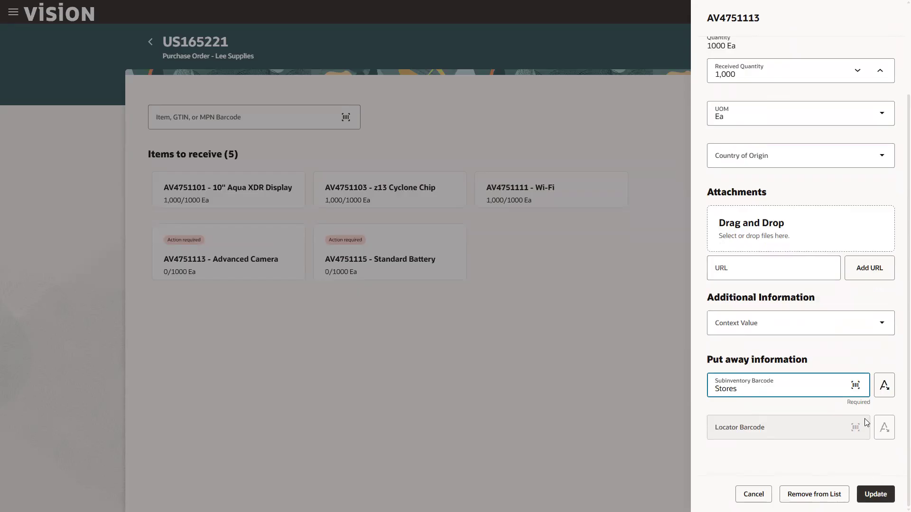
pyautogui.click(874, 494)
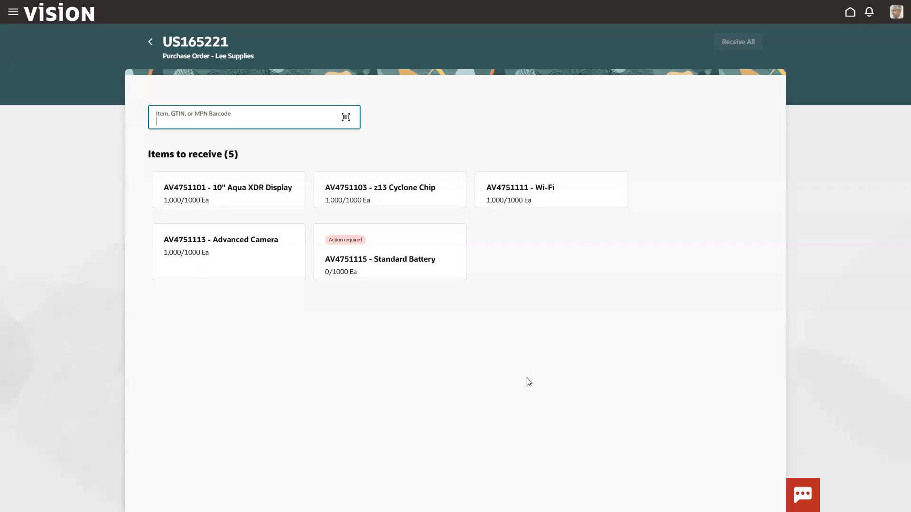
# Set the put-away subinventory of item AV4751115, Standard Battery, to Stores and update the receipt line.
pyautogui.click(425, 242)
pyautogui.scroll(-3, 730, 359)
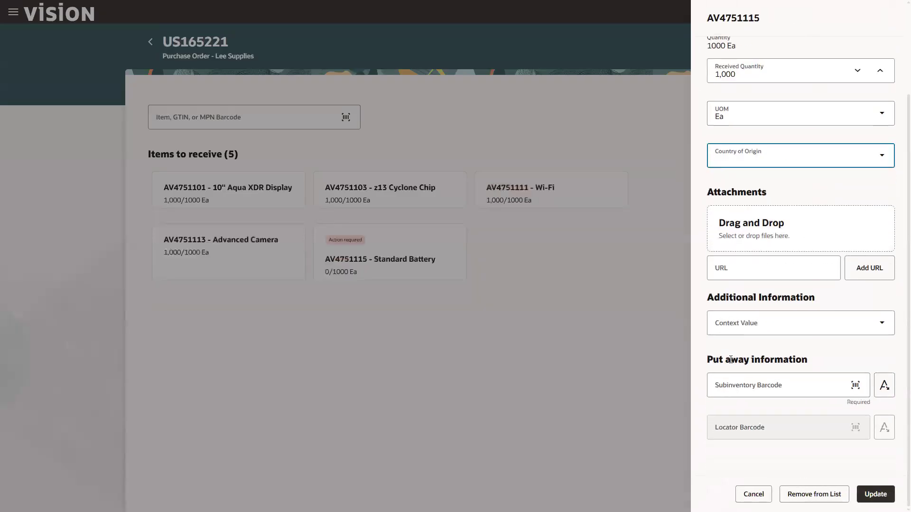
pyautogui.click(735, 392)
pyautogui.write('Stores')
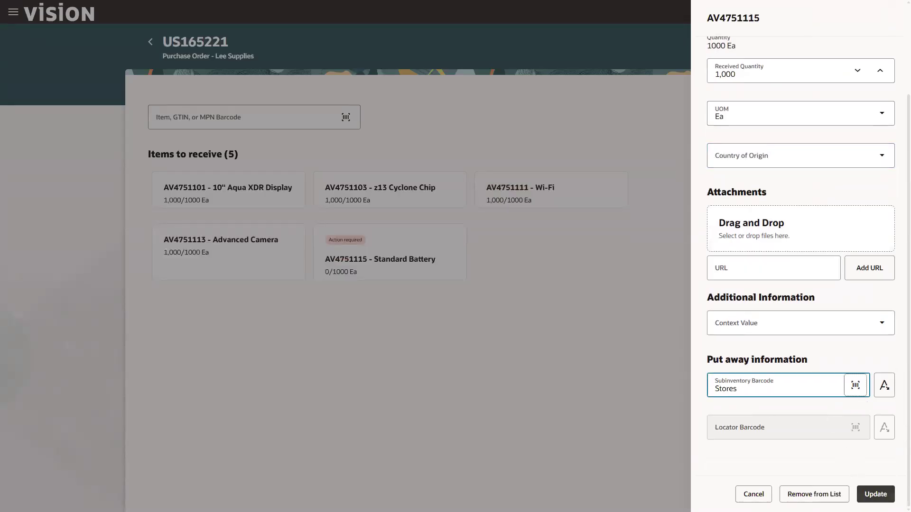
pyautogui.click(872, 493)
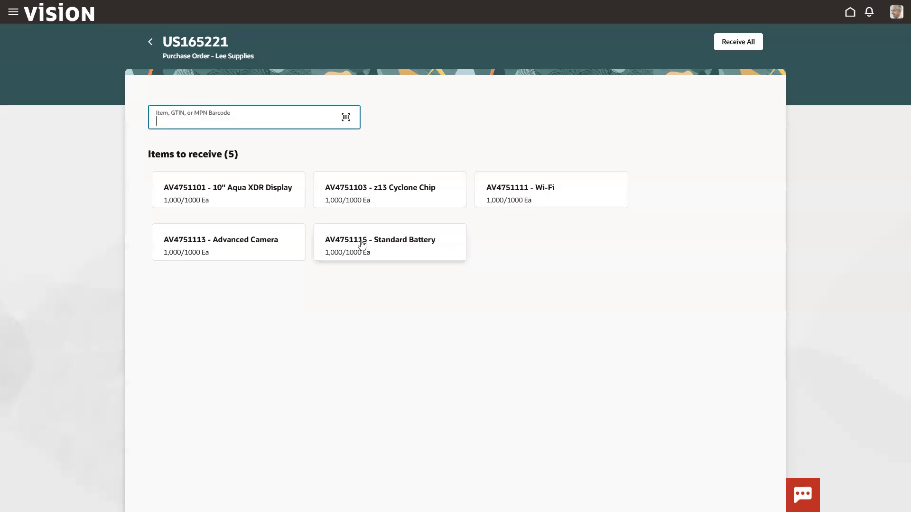
# Receive all items of the order, check the items in the new Atlanta receipt, submit it, and leave Receive Goods.
pyautogui.click(739, 44)
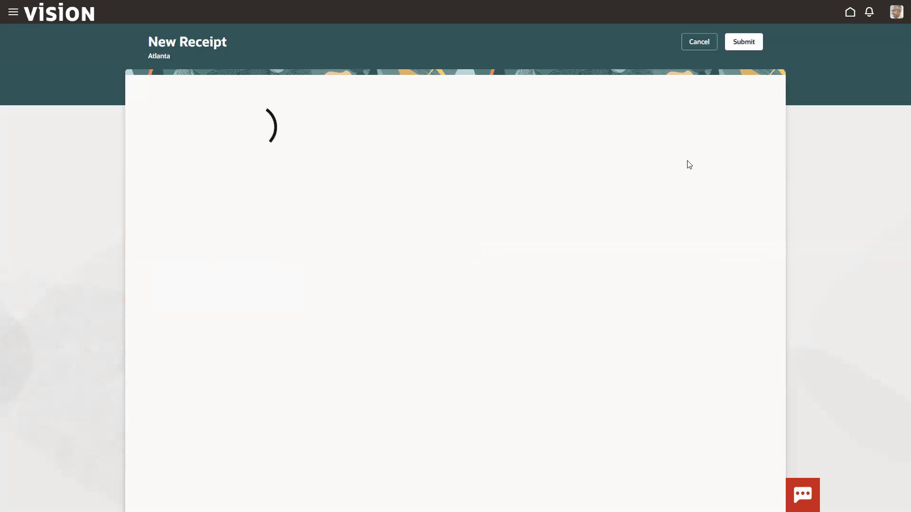
pyautogui.scroll(-1, 434, 261)
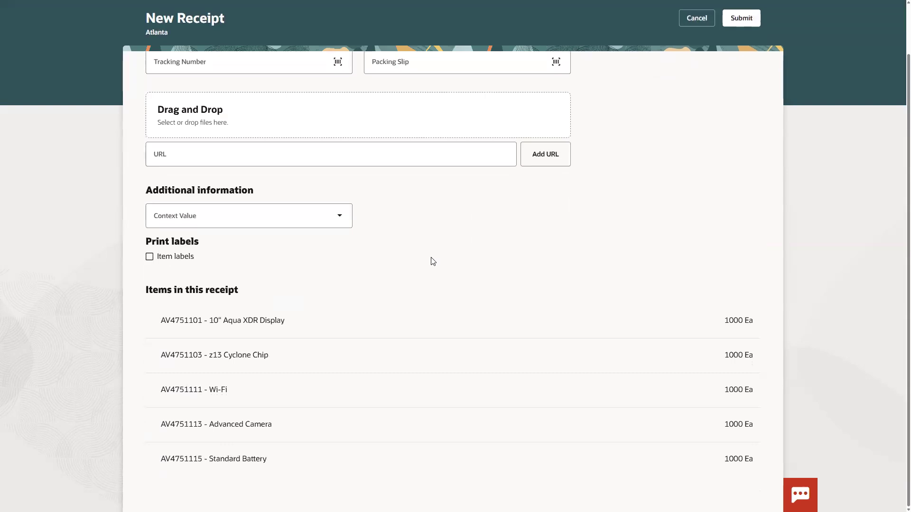
pyautogui.scroll(1, 332, 259)
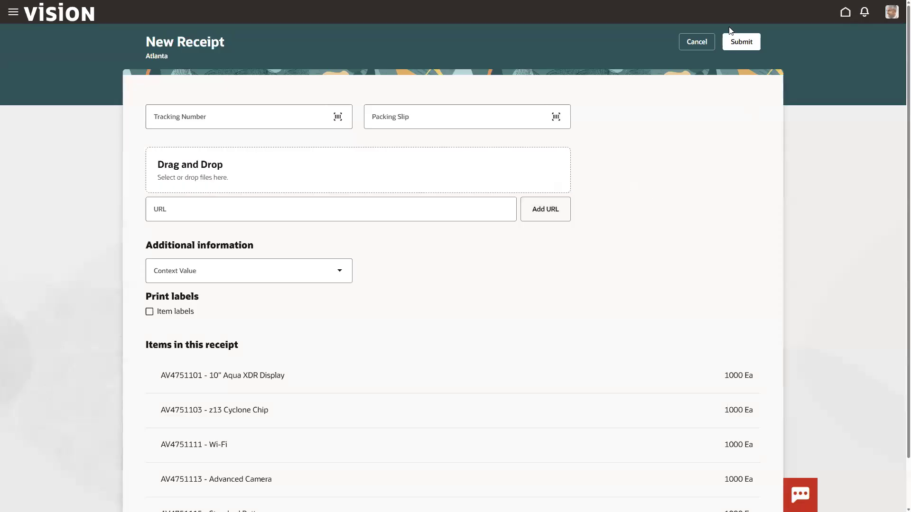
pyautogui.click(743, 41)
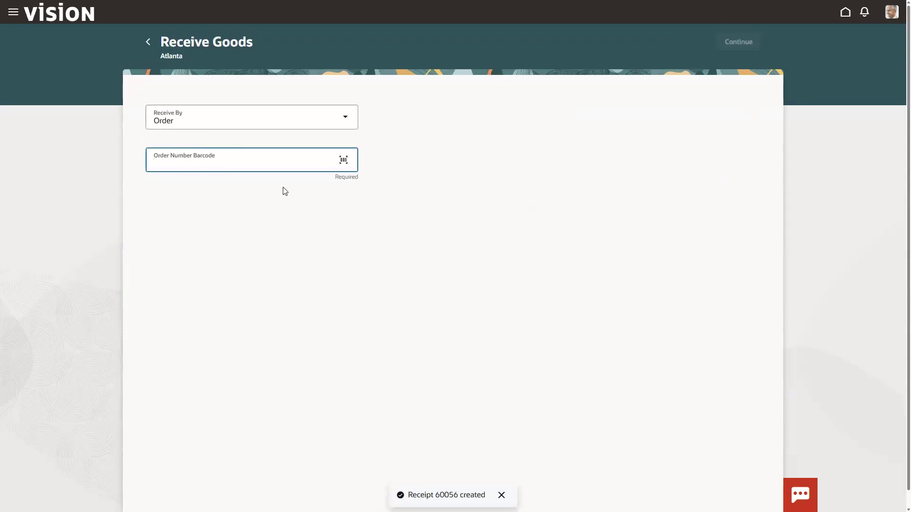
pyautogui.click(148, 43)
pyautogui.click(148, 43)
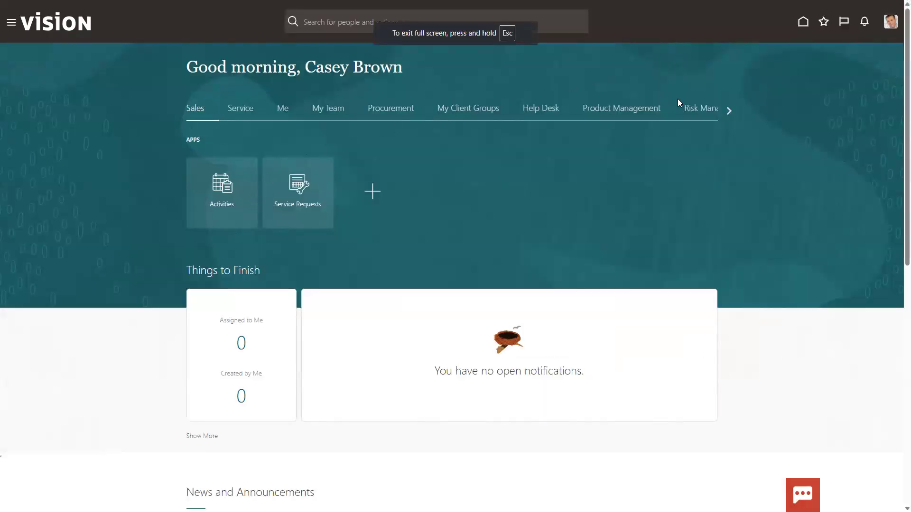
# Open Invoices from the Payables apps and start creating an invoice.
pyautogui.click(726, 113)
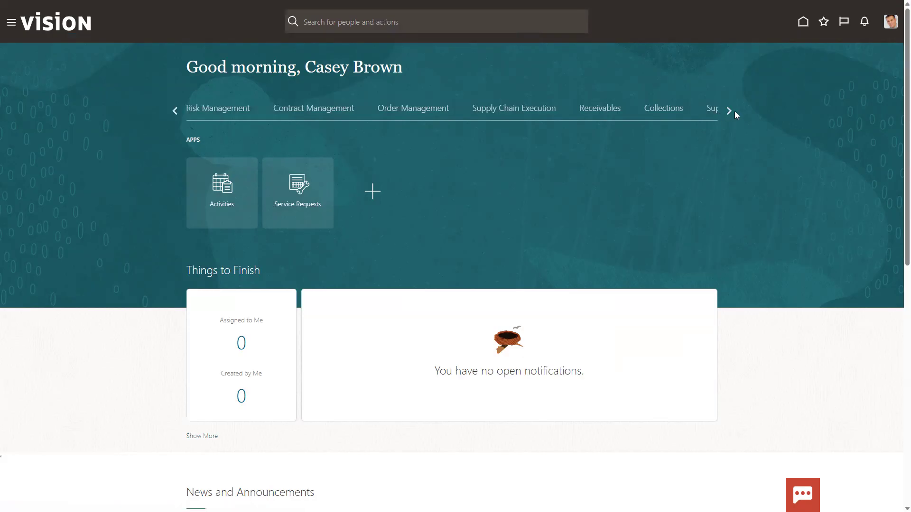
pyautogui.click(729, 111)
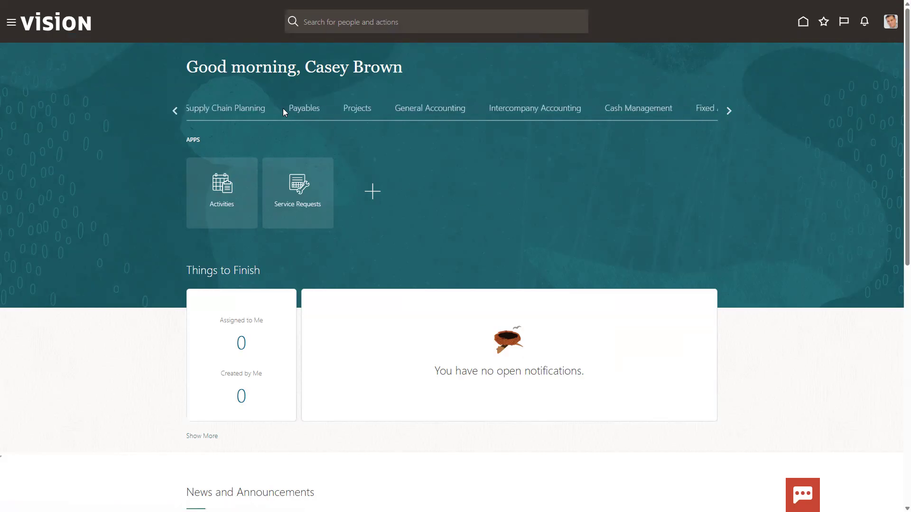
pyautogui.click(301, 113)
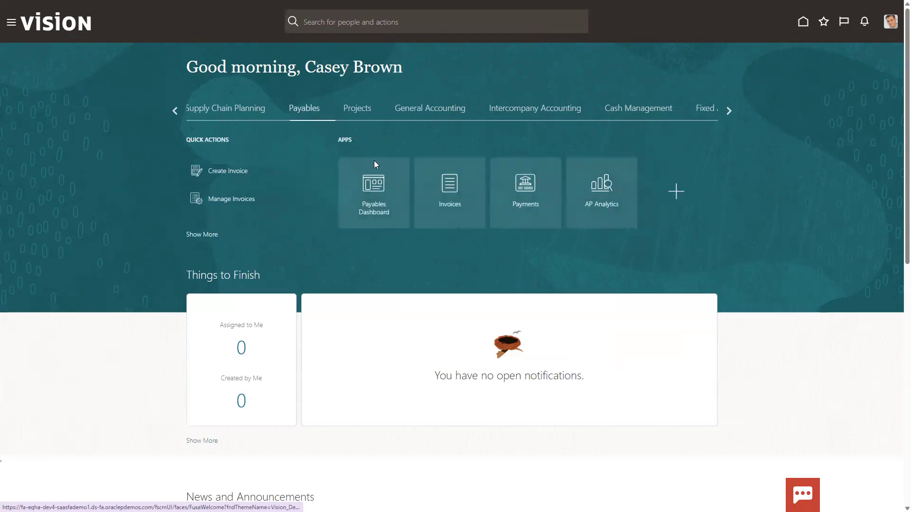
pyautogui.click(449, 190)
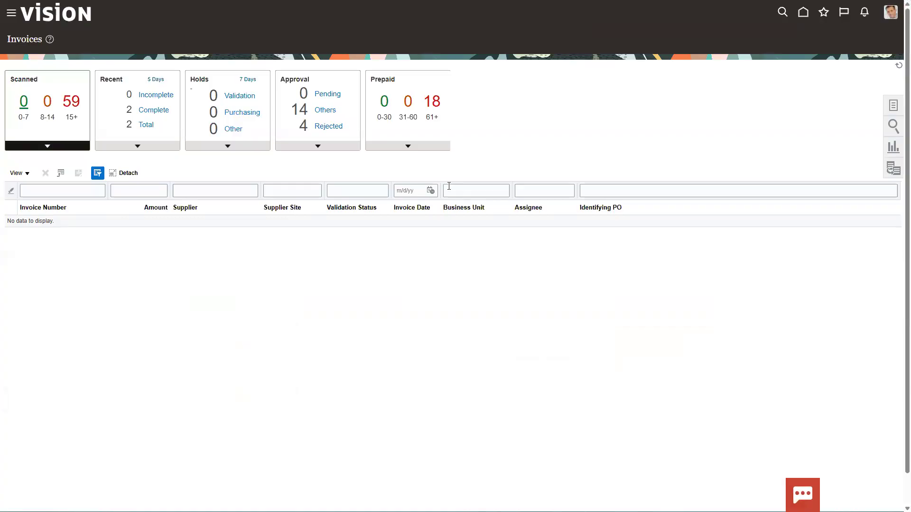
pyautogui.click(892, 109)
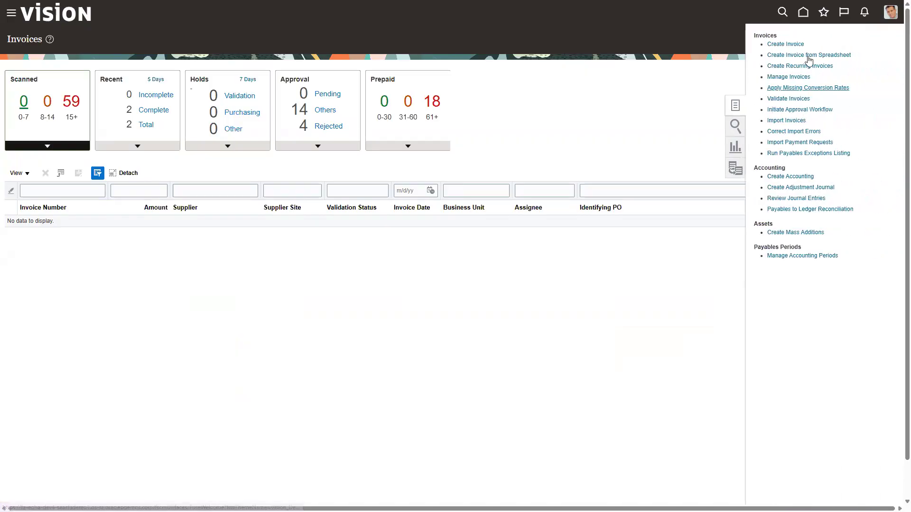
pyautogui.click(799, 44)
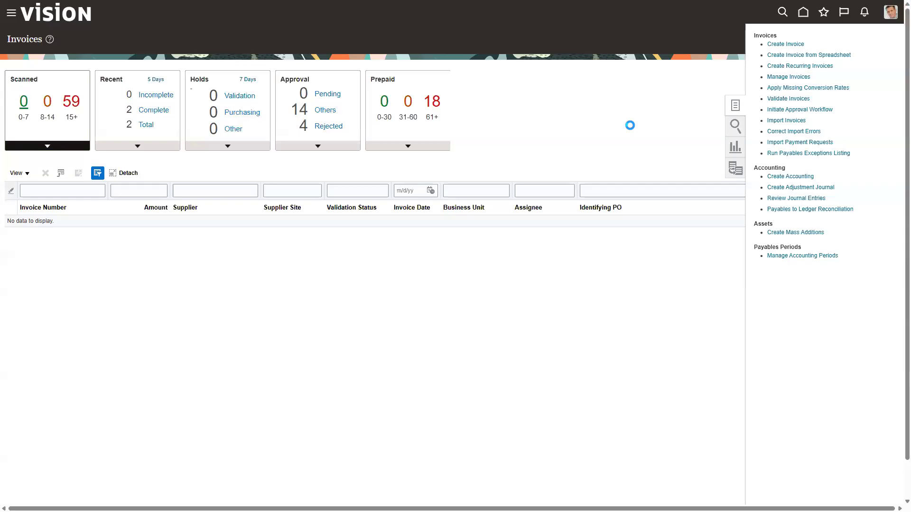
# Identify the invoice by the received purchase order, use that order's digits as the invoice number, and set the amount to 95,000.
pyautogui.click(184, 97)
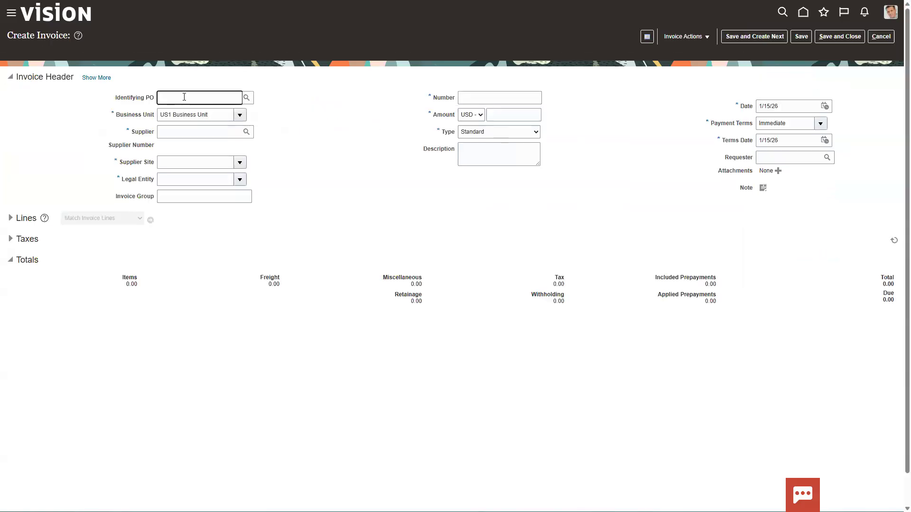
pyautogui.write('US165221')
pyautogui.press('Tab')
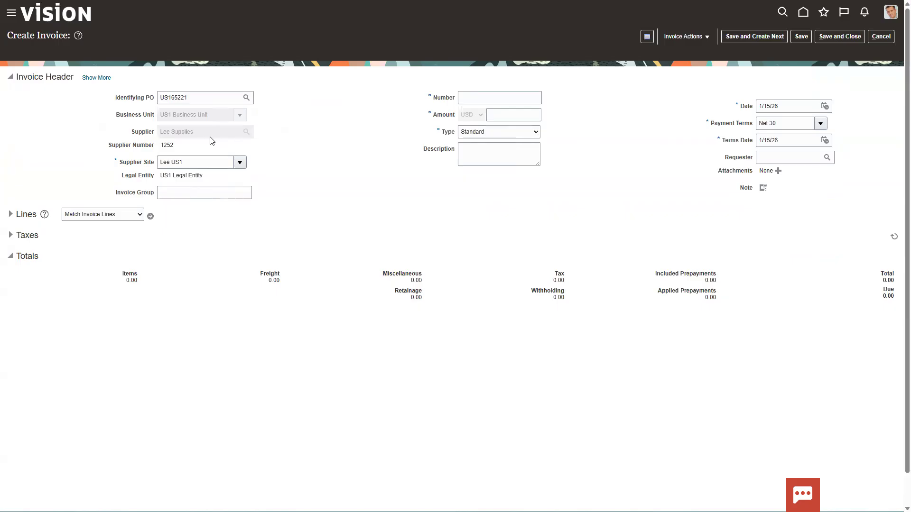
pyautogui.click(488, 96)
pyautogui.press('Tab')
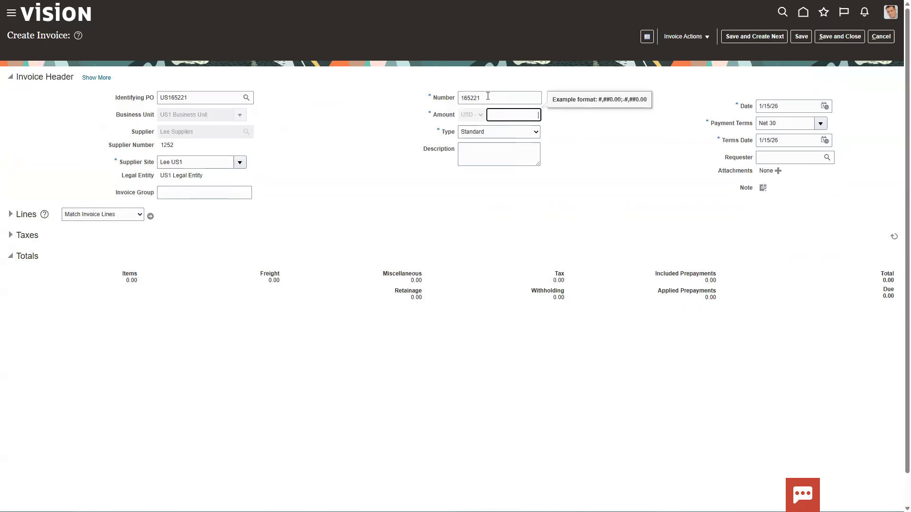
pyautogui.write('95,000')
pyautogui.press('Tab')
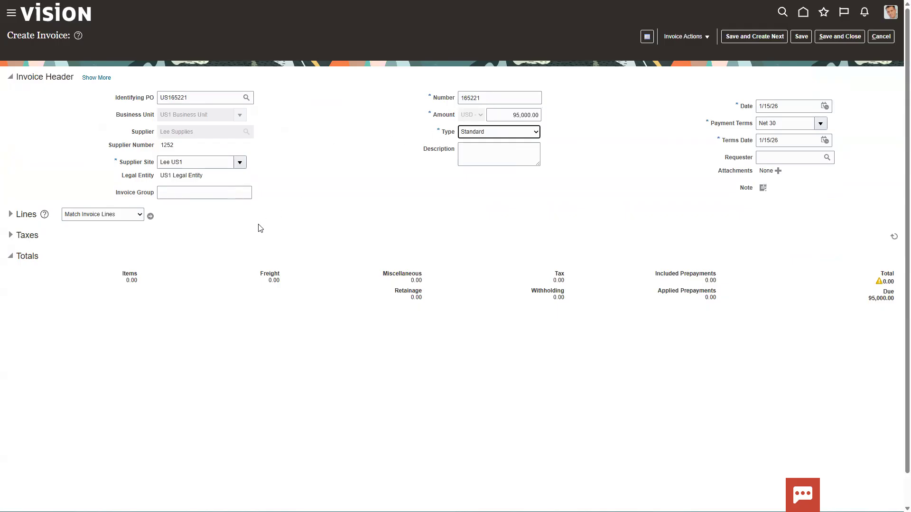
# Match all listed purchase order lines to the invoice and calculate its tax.
pyautogui.click(150, 217)
pyautogui.click(150, 217)
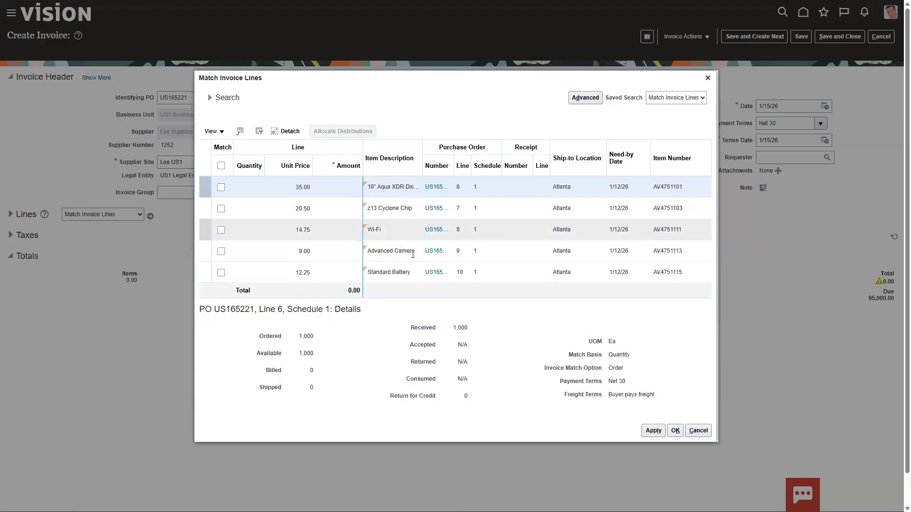
pyautogui.moveTo(454, 163); pyautogui.dragTo(507, 165)
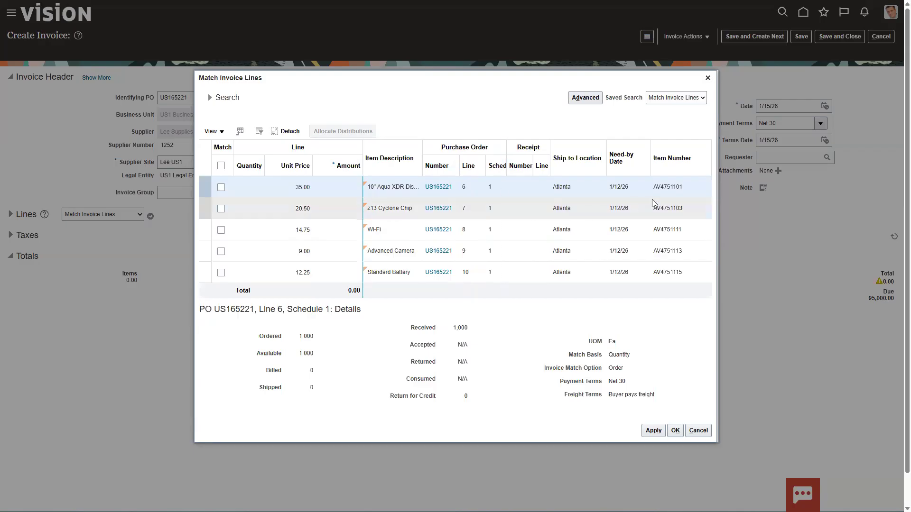
pyautogui.click(221, 165)
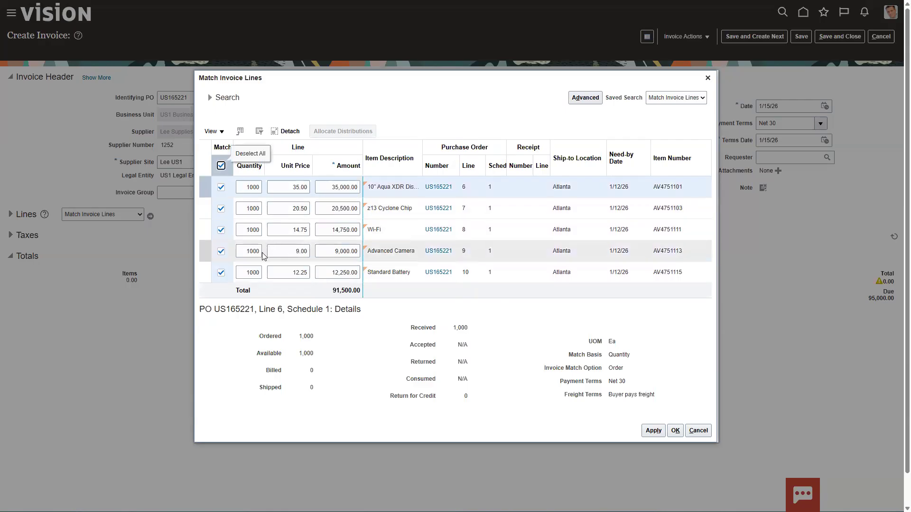
pyautogui.click(675, 430)
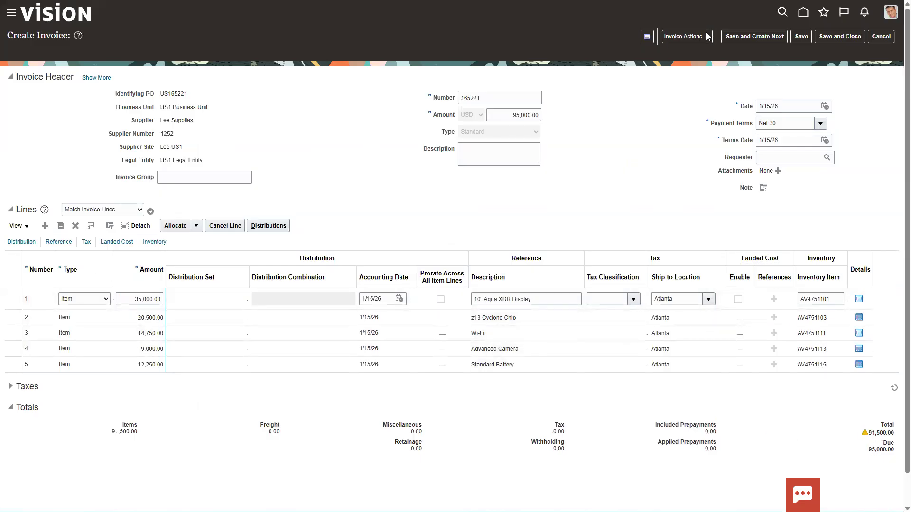
pyautogui.click(685, 37)
pyautogui.click(689, 67)
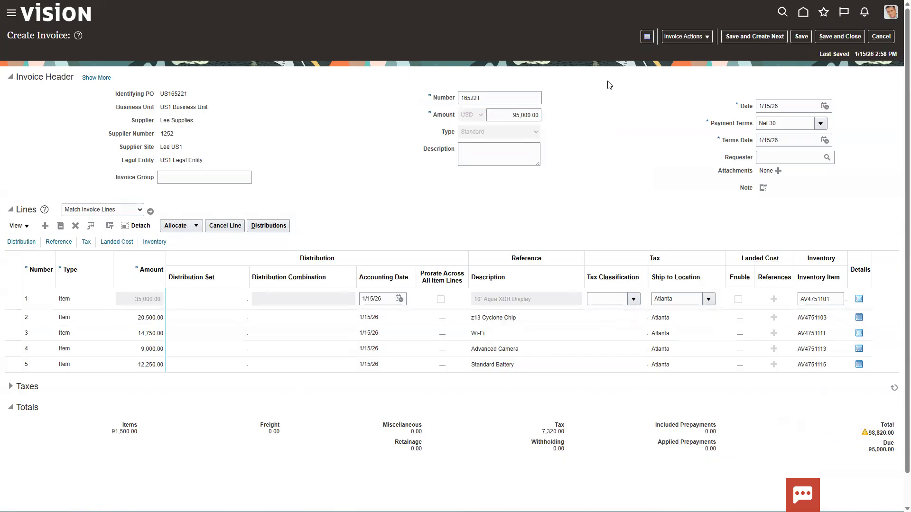
# Set the invoice amount to 98,820 to match the calculated total and validate the invoice.
pyautogui.click(517, 119)
pyautogui.write('98820')
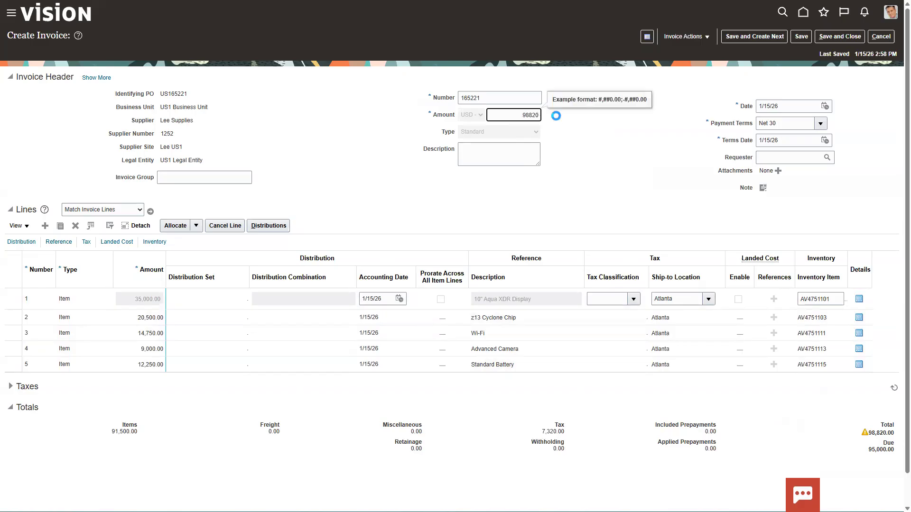
pyautogui.press('Tab')
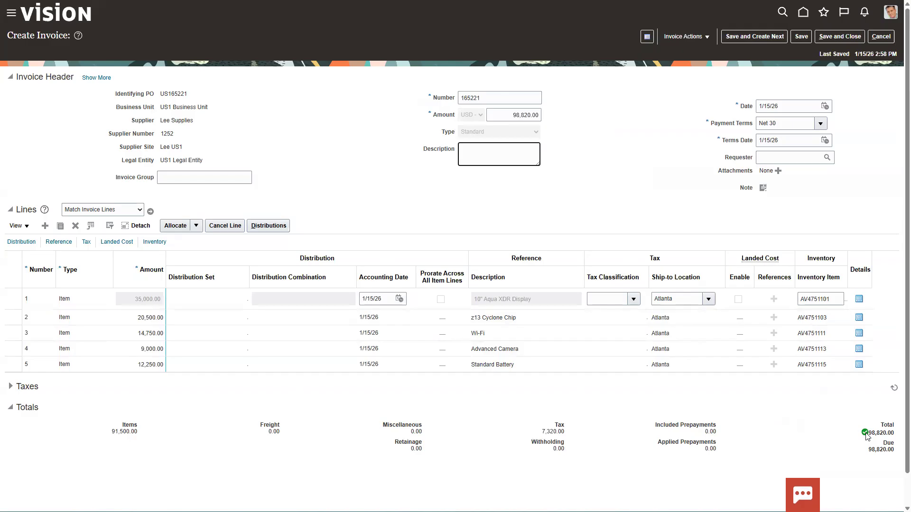
pyautogui.moveTo(853, 420)
pyautogui.mouseDown()
pyautogui.moveTo(892, 435)
pyautogui.moveTo(898, 440)
pyautogui.moveTo(866, 446)
pyautogui.moveTo(897, 460)
pyautogui.mouseUp()
pyautogui.press('Escape')
pyautogui.click(699, 38)
pyautogui.click(673, 79)
# Post the validated invoice to the ledger, and save and close it.
pyautogui.click(702, 38)
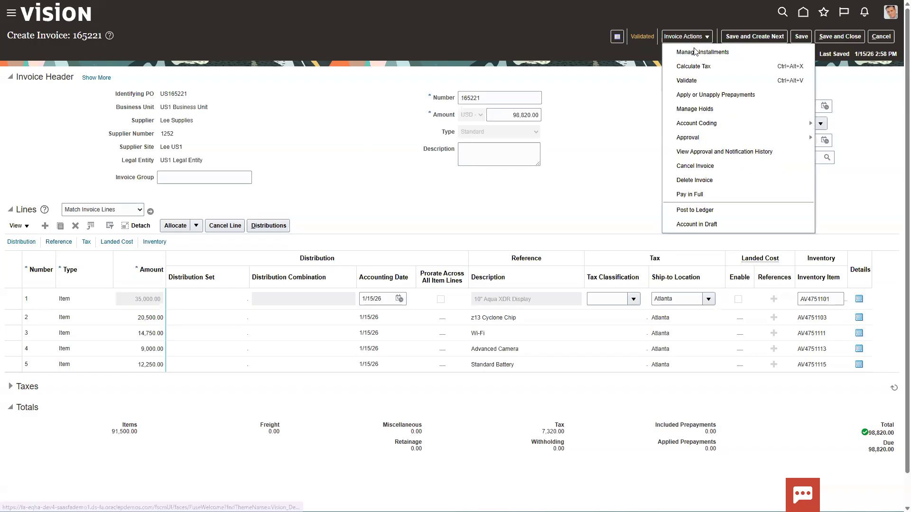
pyautogui.click(693, 209)
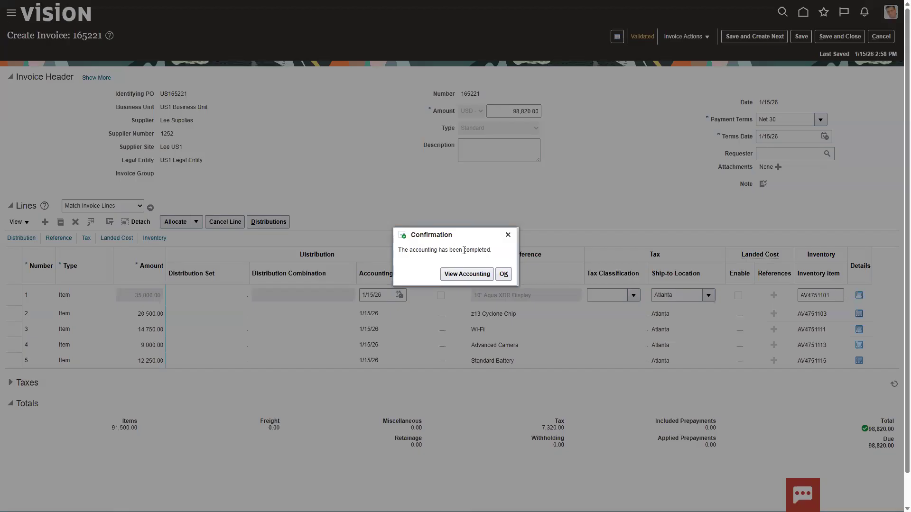
pyautogui.click(504, 275)
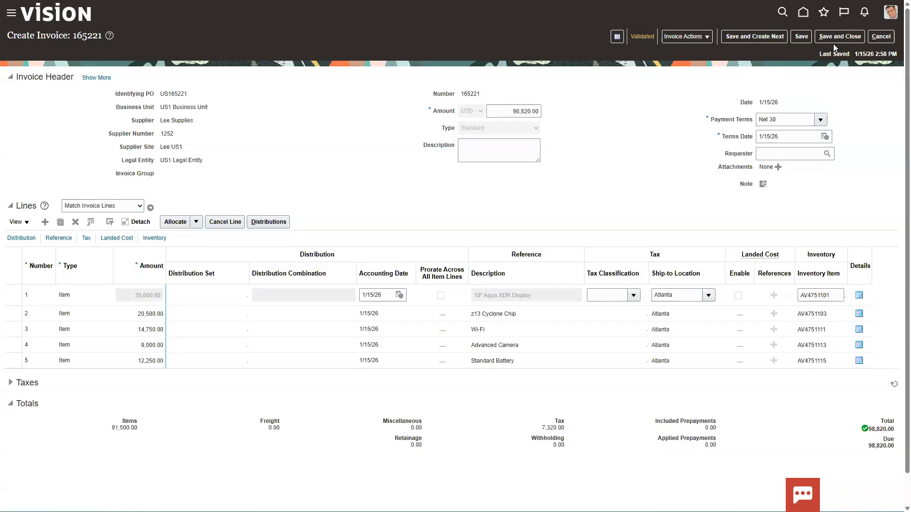
pyautogui.click(833, 38)
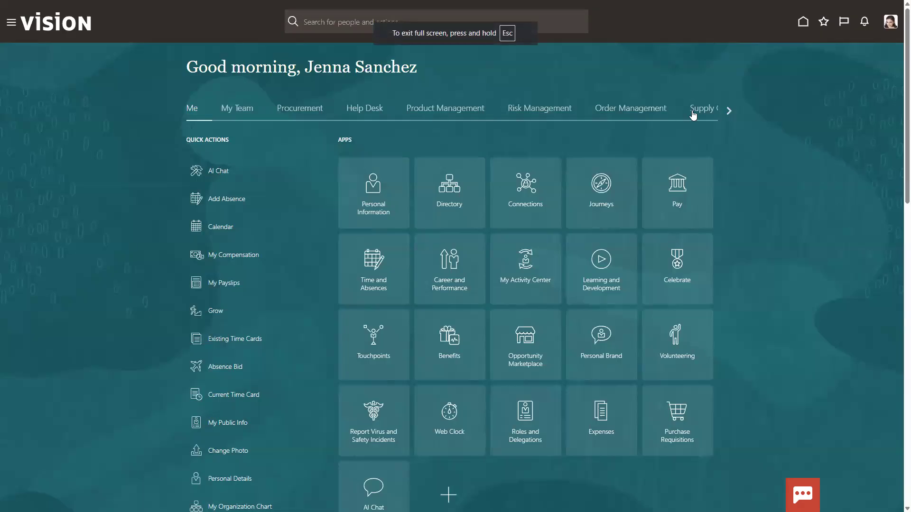
# Open Manufacturing Work Orders from Work Execution in the Supply Chain Execution apps.
pyautogui.click(693, 115)
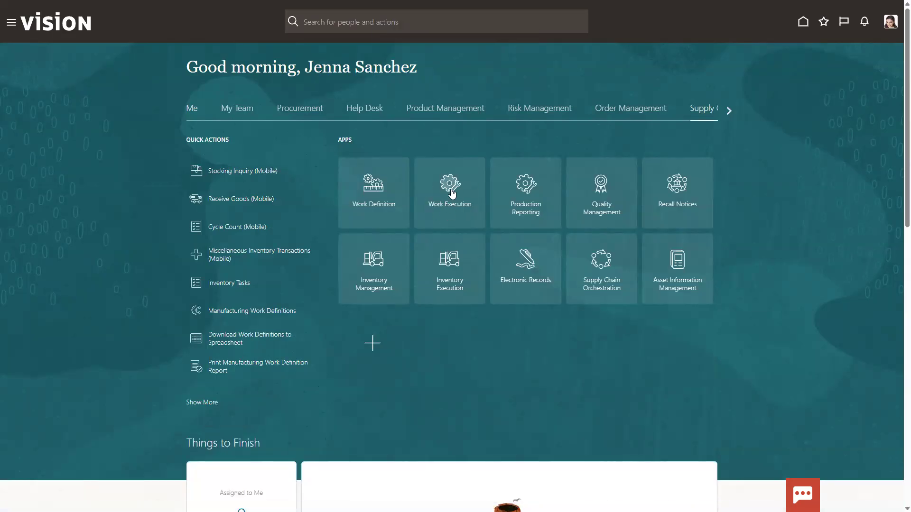
pyautogui.click(451, 190)
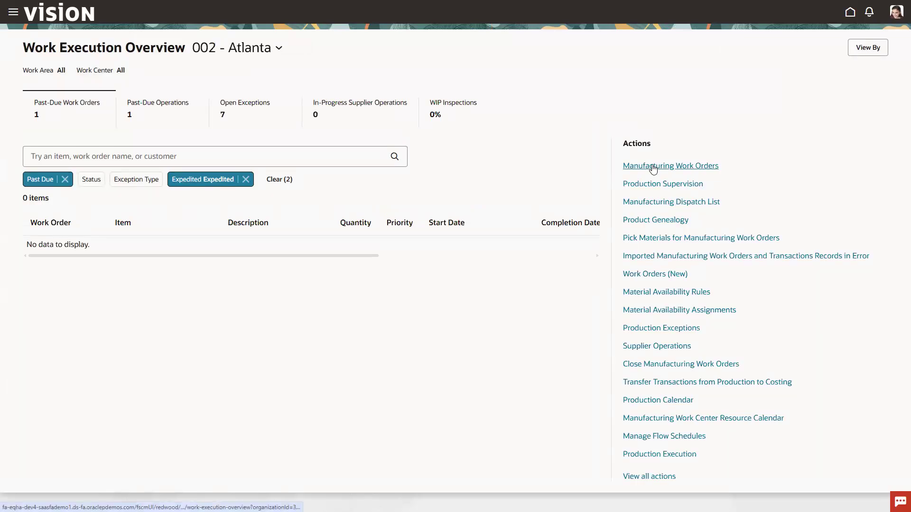
pyautogui.click(653, 167)
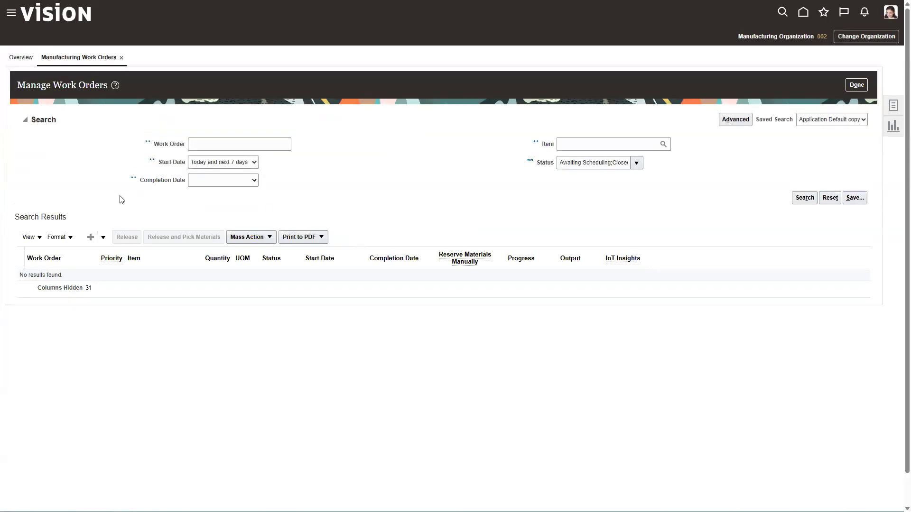
# Search for work orders with a start date of Yesterday, keeping the default status selection.
pyautogui.click(253, 162)
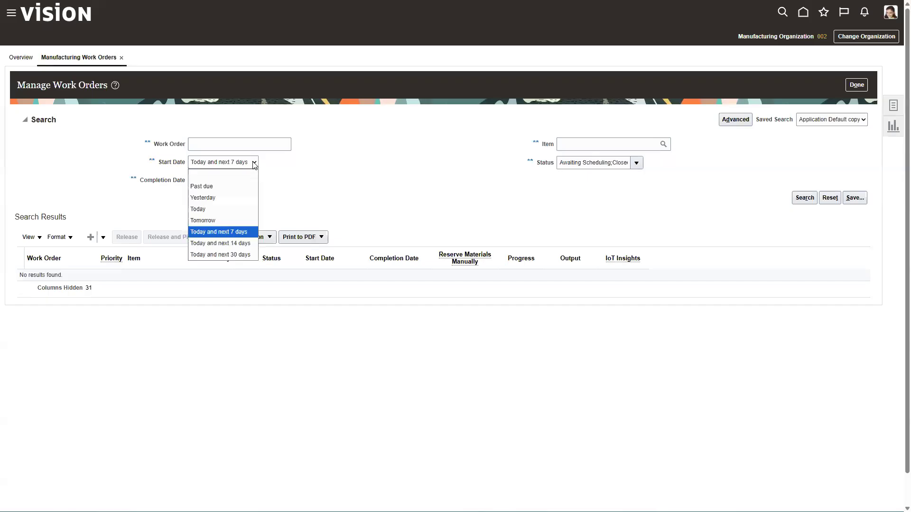
pyautogui.click(236, 197)
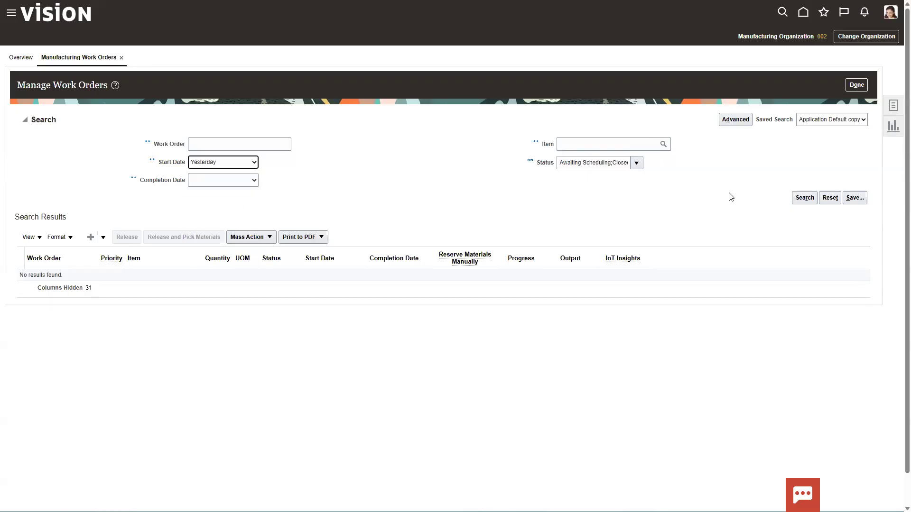
pyautogui.click(636, 163)
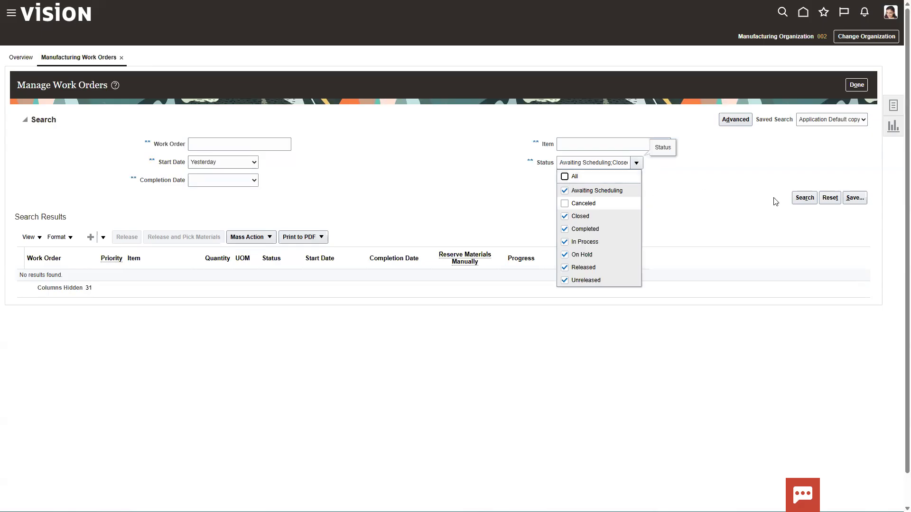
pyautogui.click(804, 199)
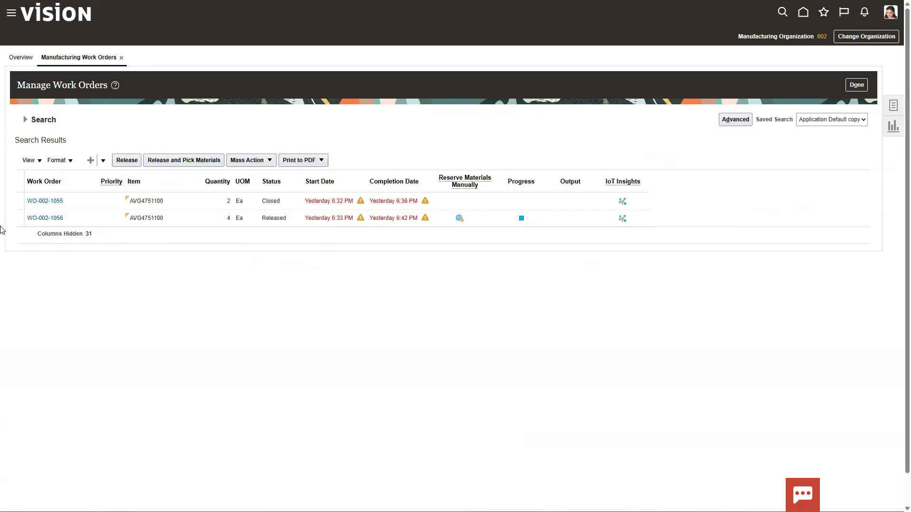
# Open the dispatch list for the released AVG4751100 work order and start completing all 4 units of operation 10 with details.
pyautogui.click(264, 217)
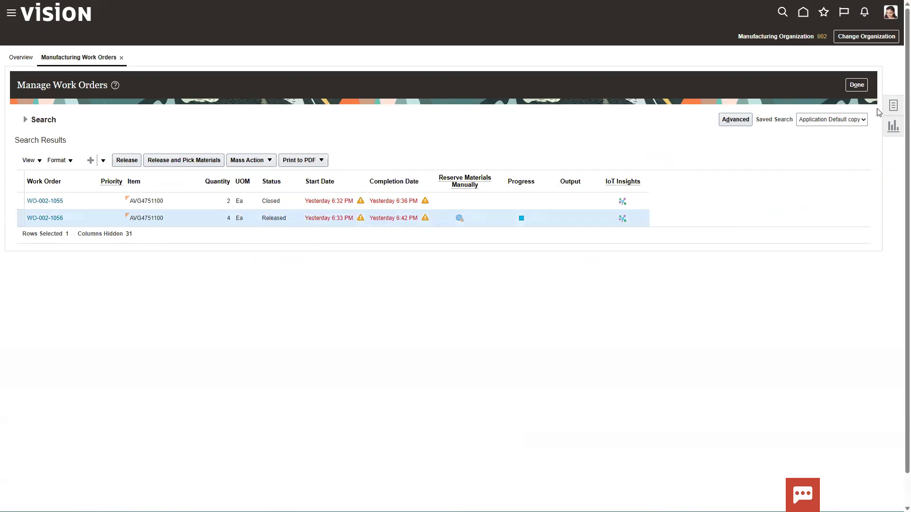
pyautogui.click(894, 105)
pyautogui.click(781, 199)
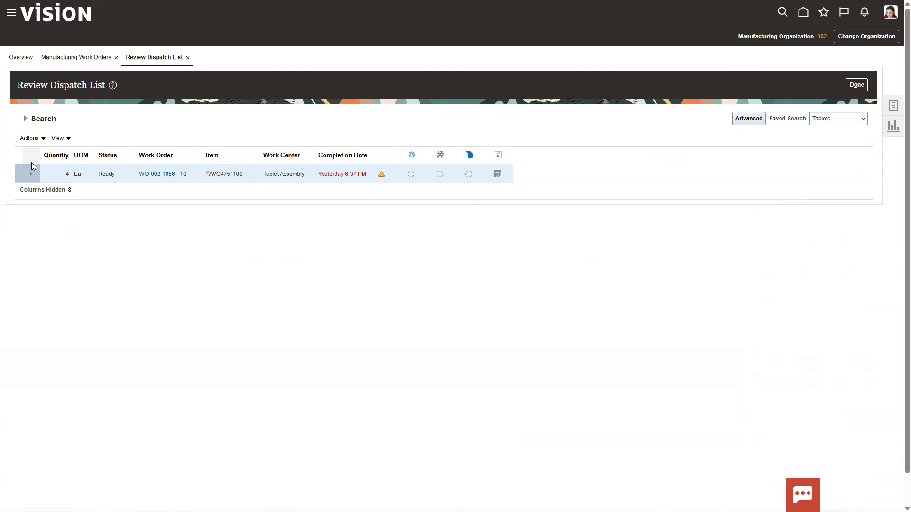
pyautogui.click(31, 174)
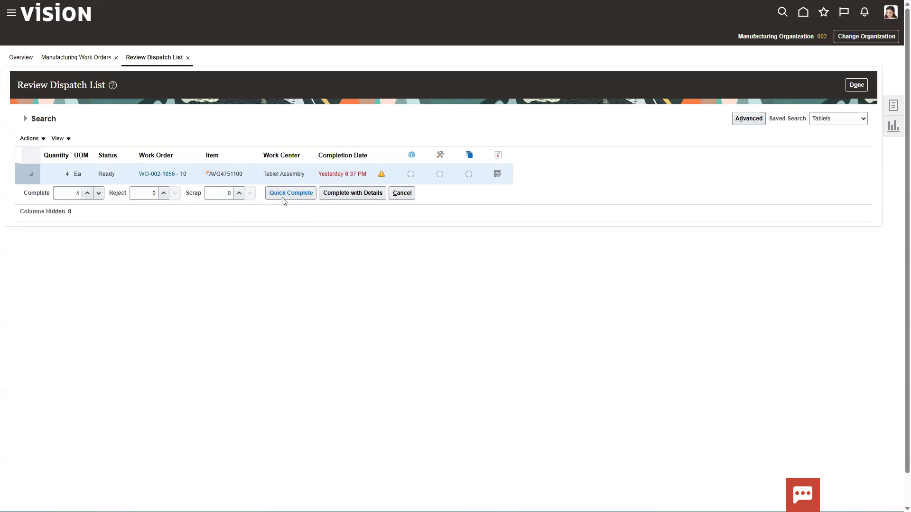
pyautogui.click(348, 195)
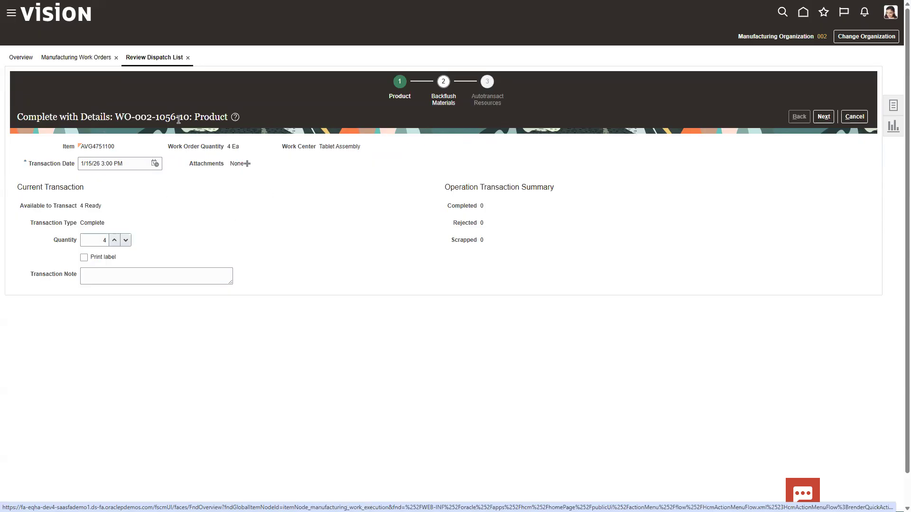
pyautogui.hotkey('ctrl', 'shift', 'd')
pyautogui.moveTo(179, 111); pyautogui.dragTo(192, 121)
pyautogui.press('Escape')
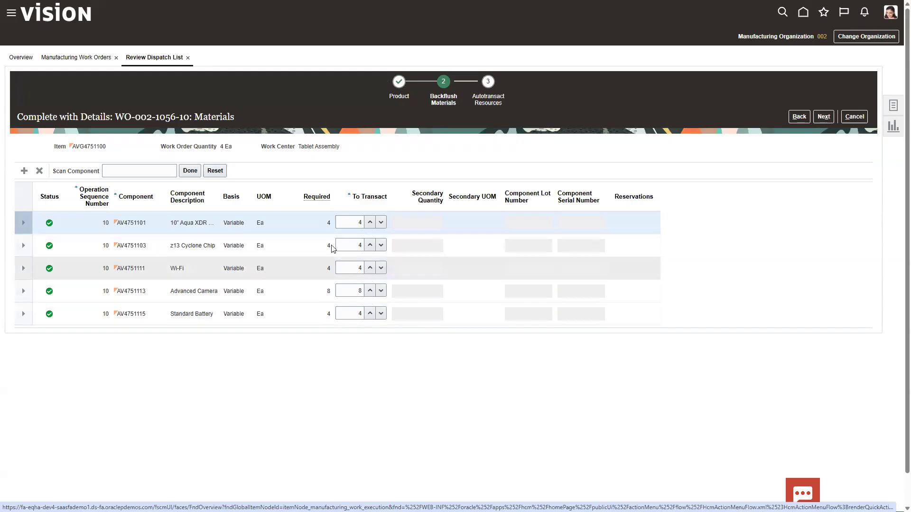
# Charge 0.5 hours each for the LCD panel assembly equipment and Technician Level 2, and save the completion of operation 10.
pyautogui.click(822, 117)
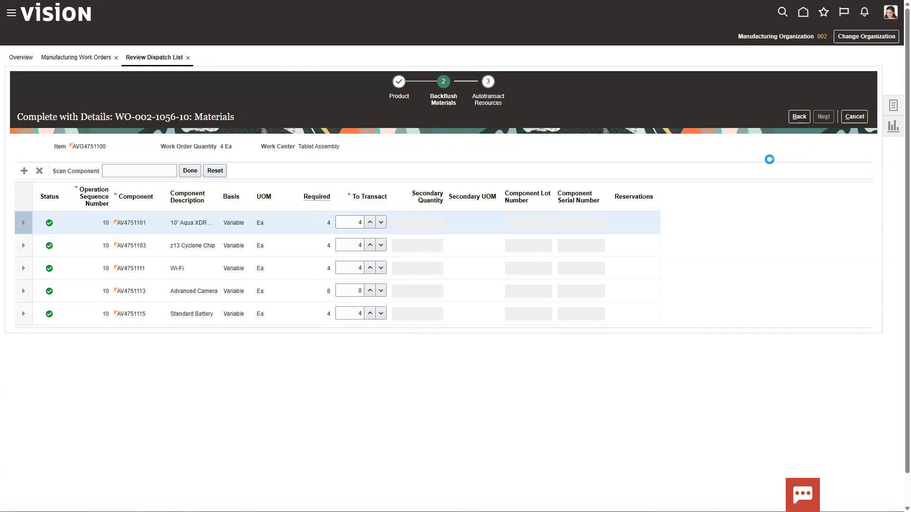
pyautogui.moveTo(458, 223); pyautogui.dragTo(470, 247)
pyautogui.write('50.5')
pyautogui.press('Tab')
pyautogui.press('BackSpace')
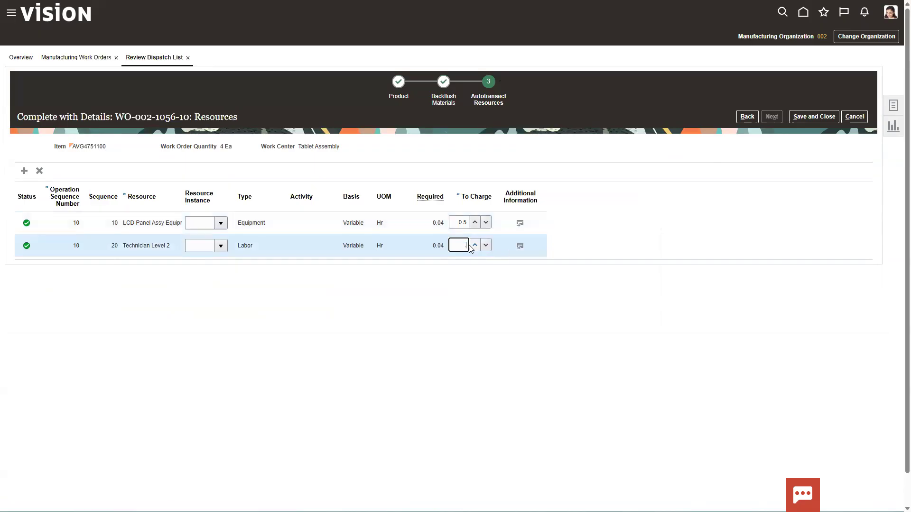
pyautogui.write('0.5')
pyautogui.press('Tab')
pyautogui.click(807, 117)
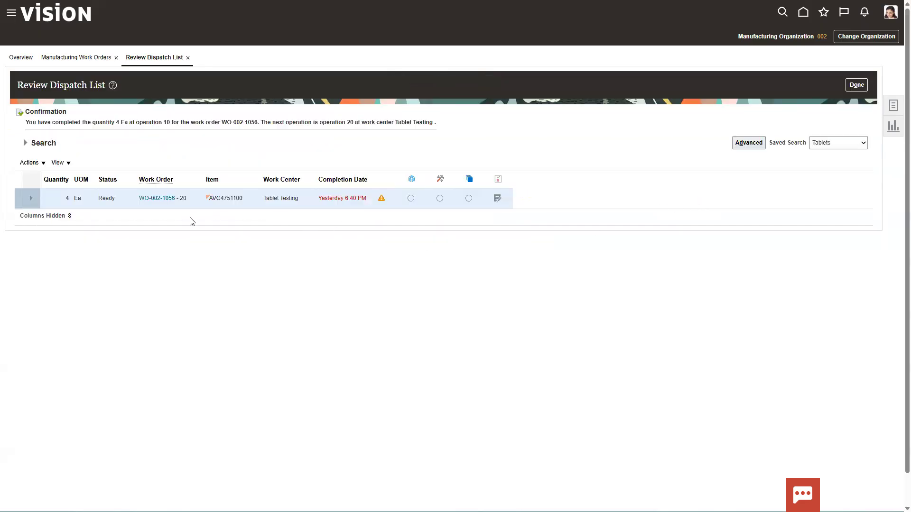
# Quick complete all 4 units of operation 20 at the Tablet Testing work center.
pyautogui.hotkey('ctrl', '2')
pyautogui.moveTo(174, 189); pyautogui.dragTo(199, 206)
pyautogui.press('Escape')
pyautogui.click(33, 198)
pyautogui.click(291, 197)
# Quick complete all 4 units of operation 30 at the Tablet Packing work center and check the confirmation.
pyautogui.click(28, 196)
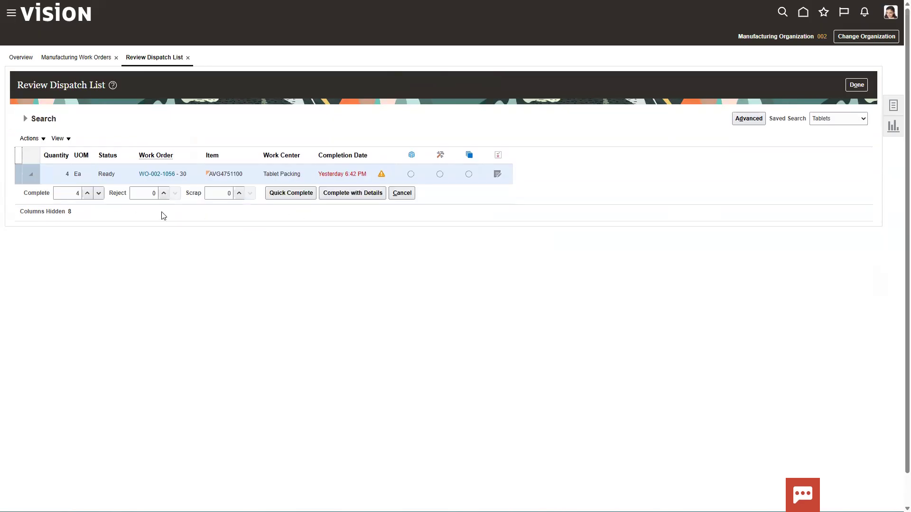
pyautogui.click(292, 193)
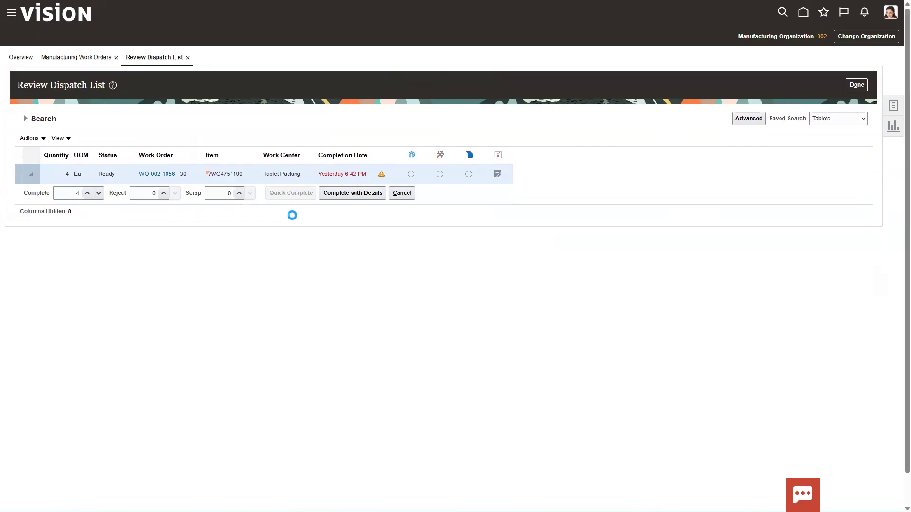
pyautogui.moveTo(26, 122); pyautogui.dragTo(344, 126)
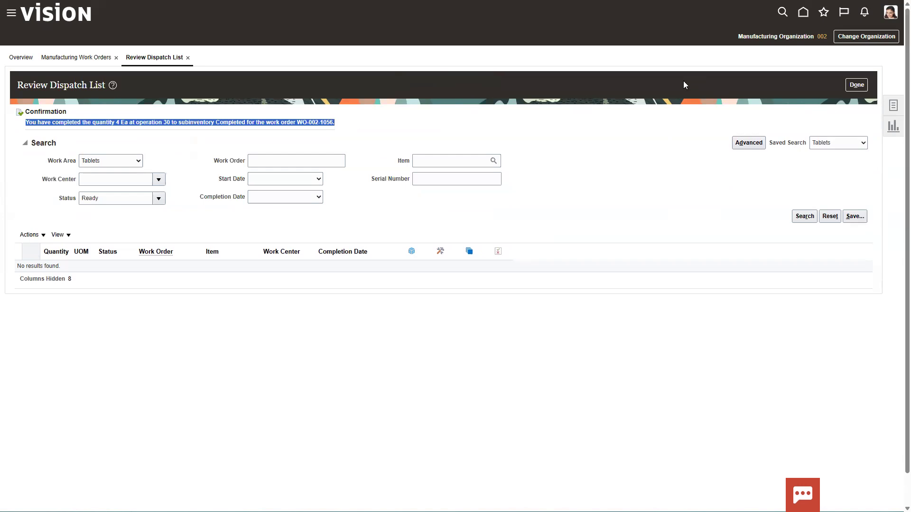
# Refresh the Manufacturing Work Orders search and close the completed AVG4751100 work order with the default closed date.
pyautogui.click(89, 58)
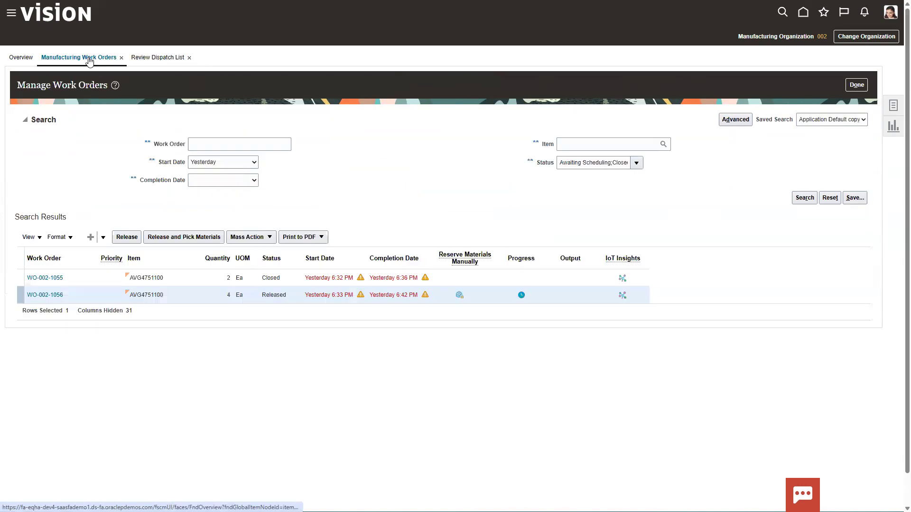
pyautogui.click(805, 199)
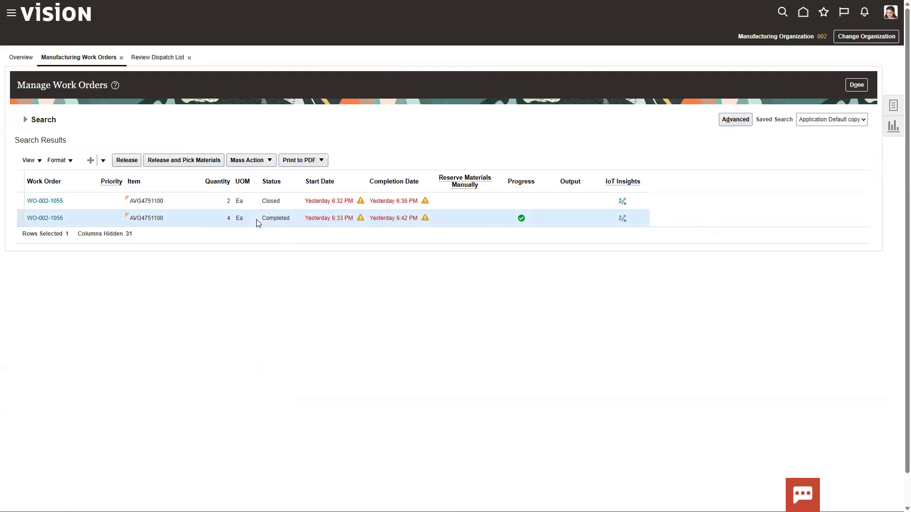
pyautogui.click(254, 163)
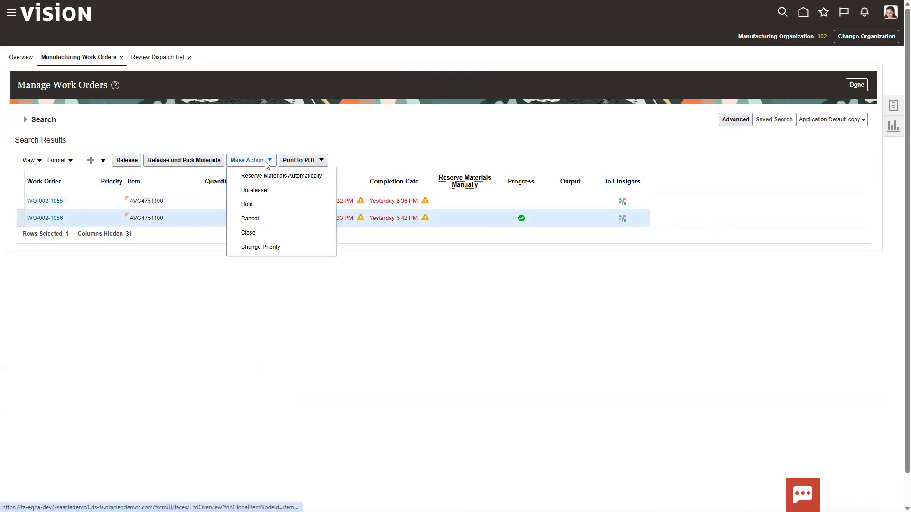
pyautogui.click(253, 234)
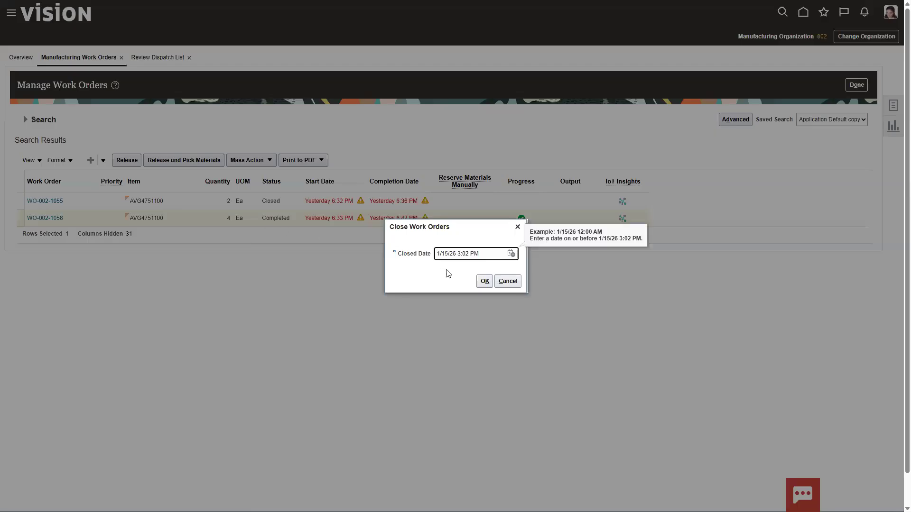
pyautogui.click(483, 282)
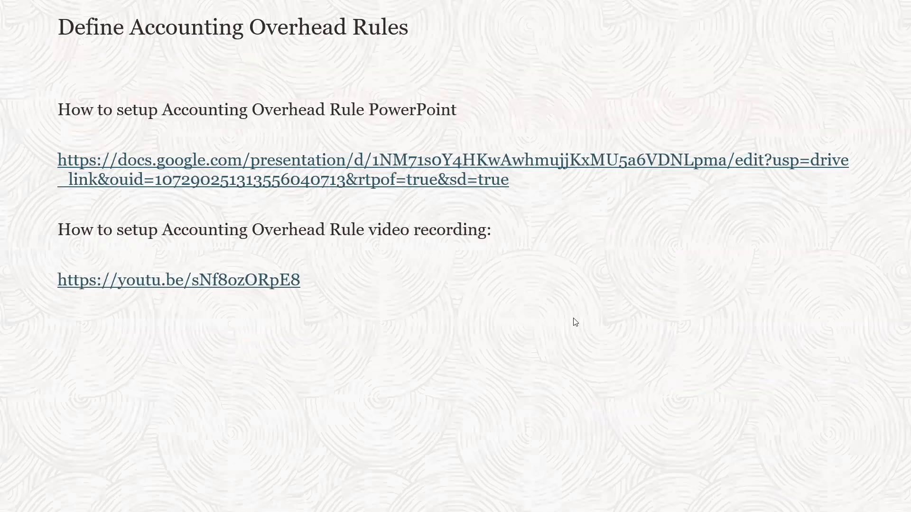
pyautogui.press('Right')
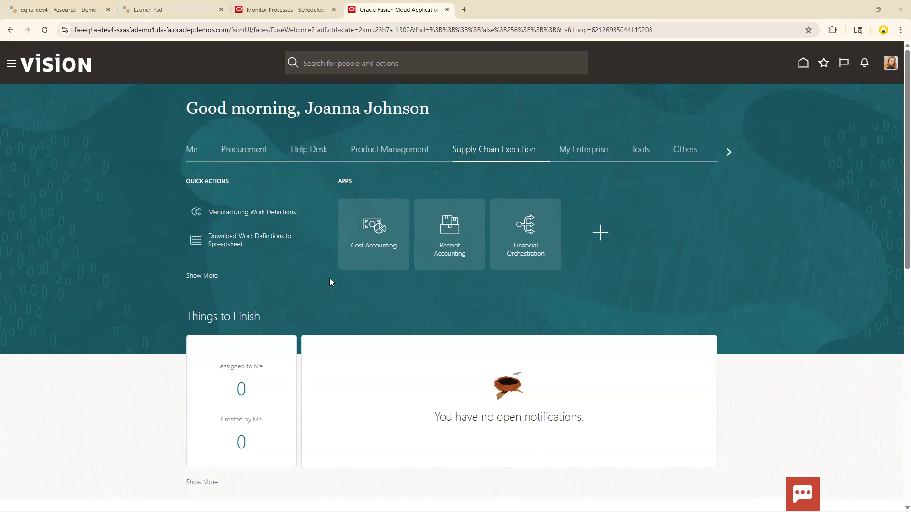
# Open Review Item Costs from Cost Accounting and search for the cost of item AVG4751100.
pyautogui.click(372, 235)
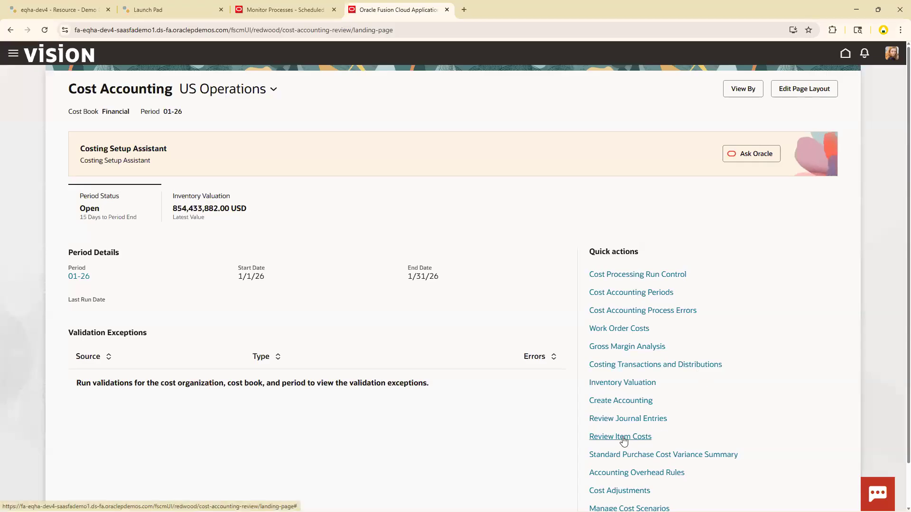
pyautogui.click(623, 439)
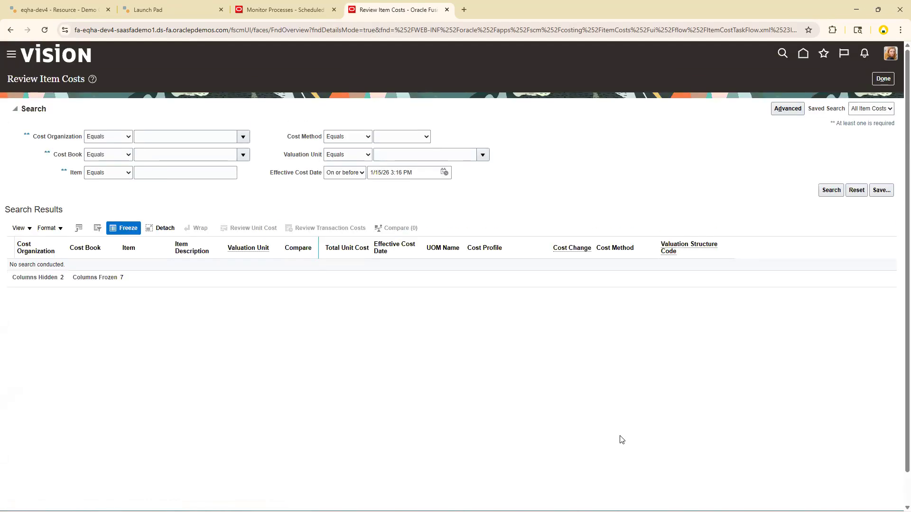
pyautogui.click(143, 173)
pyautogui.write('AVG4751100')
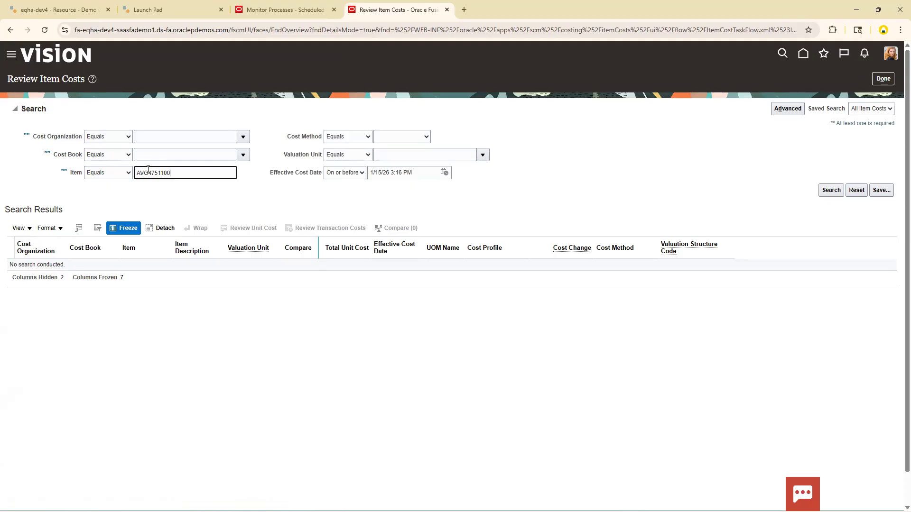
pyautogui.moveTo(148, 174); pyautogui.dragTo(137, 174)
pyautogui.click(143, 189)
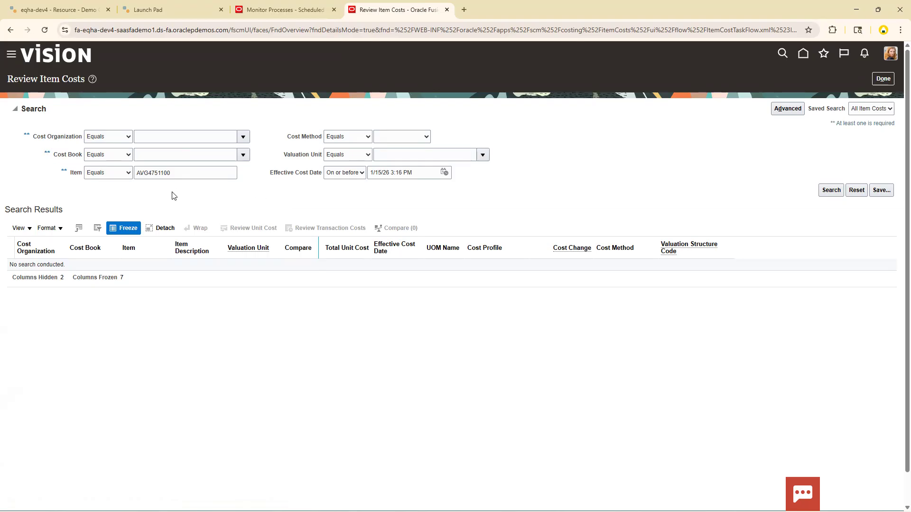
pyautogui.click(829, 192)
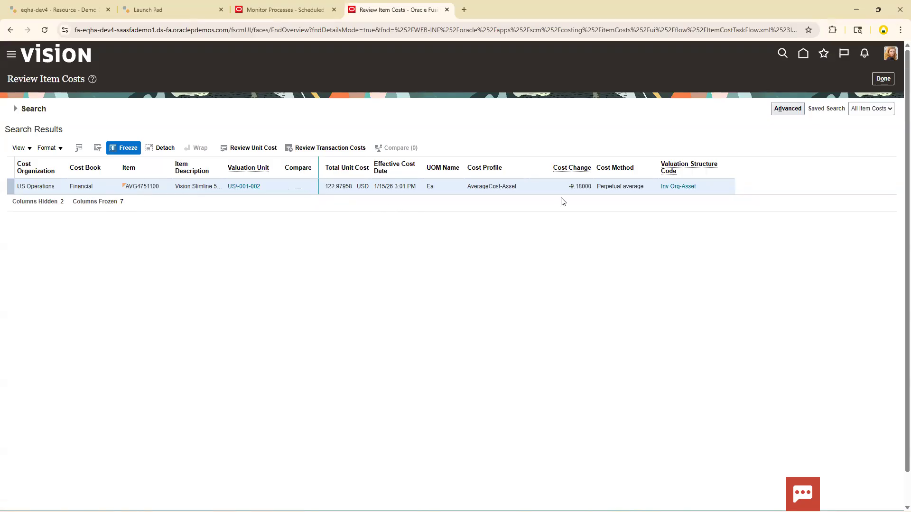
pyautogui.hotkey('ctrl', 'shift', 'd')
pyautogui.moveTo(458, 176); pyautogui.dragTo(526, 195)
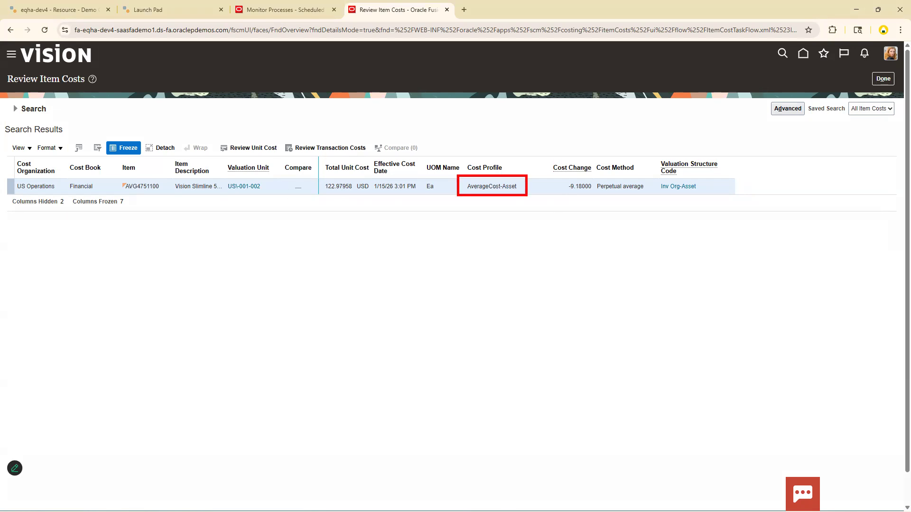
pyautogui.moveTo(586, 174); pyautogui.dragTo(644, 197)
pyautogui.hotkey('ctrl', 'shift', 'd')
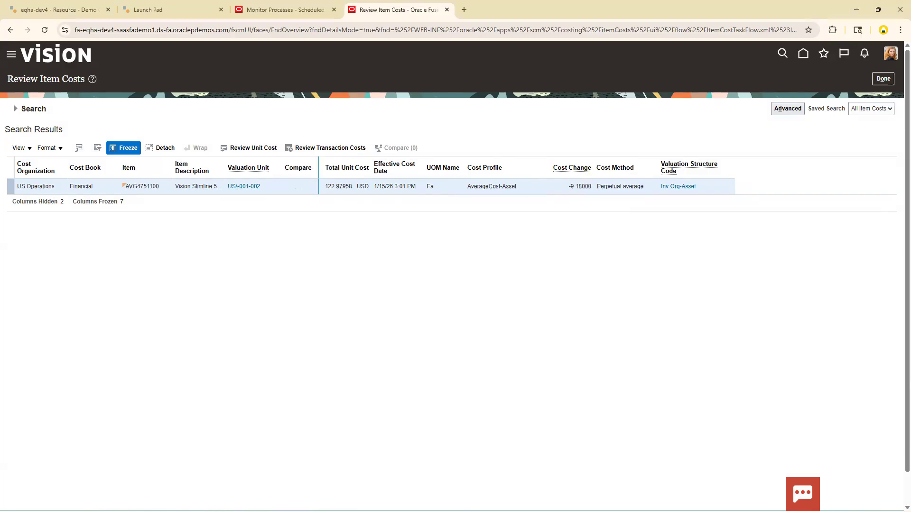
# Open the transaction costs for AVG4751100, expand the 1/15/26 3:01 PM cost, and detach the cost details table.
pyautogui.click(306, 149)
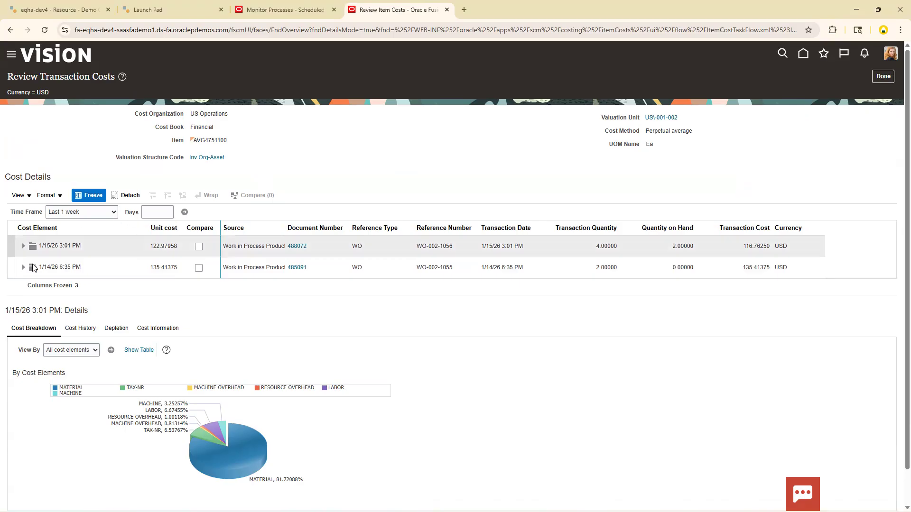
pyautogui.click(118, 246)
pyautogui.scroll(-1, 277, 453)
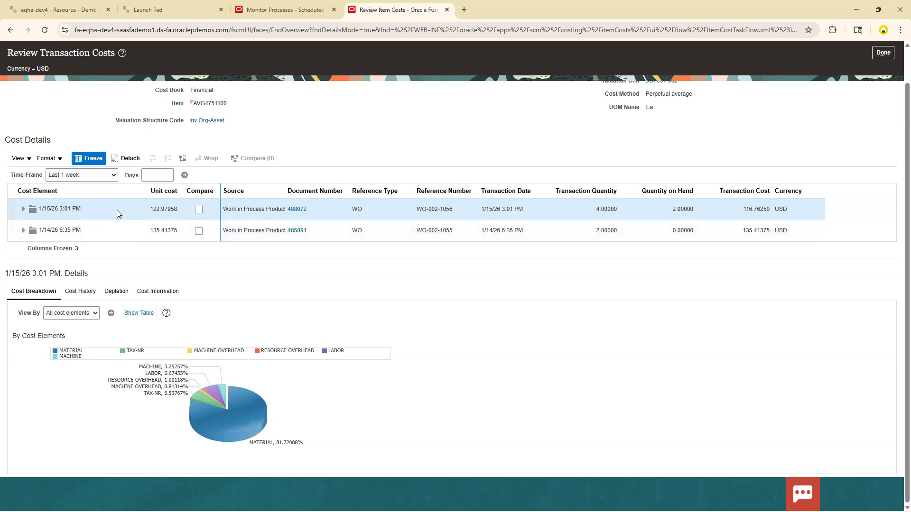
pyautogui.click(23, 210)
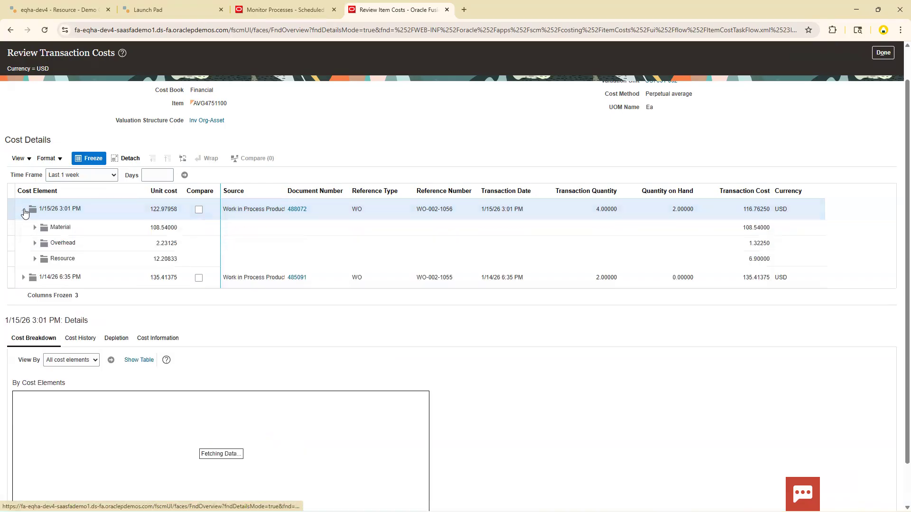
pyautogui.click(121, 162)
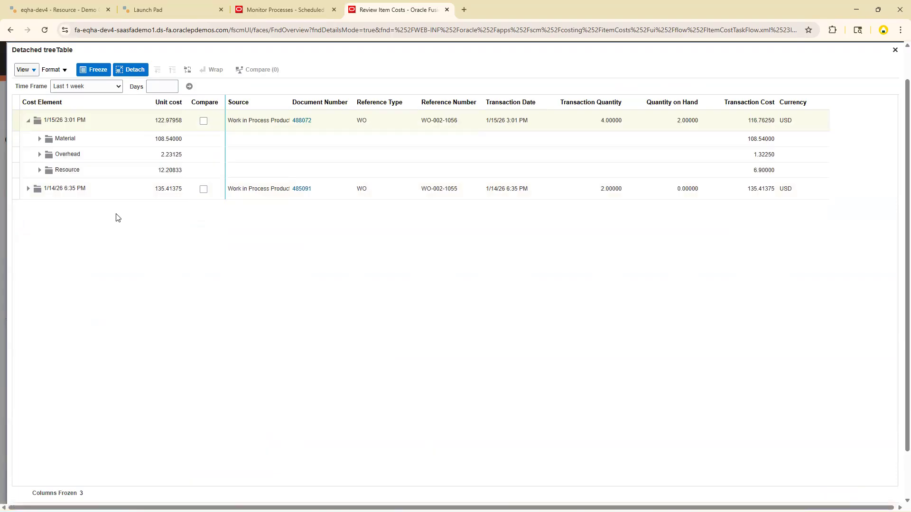
# Examine the resource, overhead, and material cost elements of the 1/15/26 3:01 PM transaction.
pyautogui.click(39, 171)
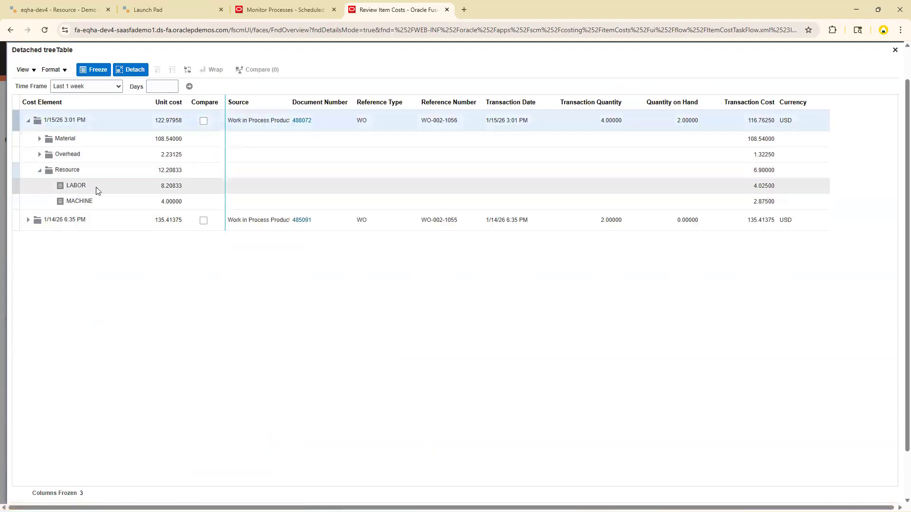
pyautogui.click(40, 154)
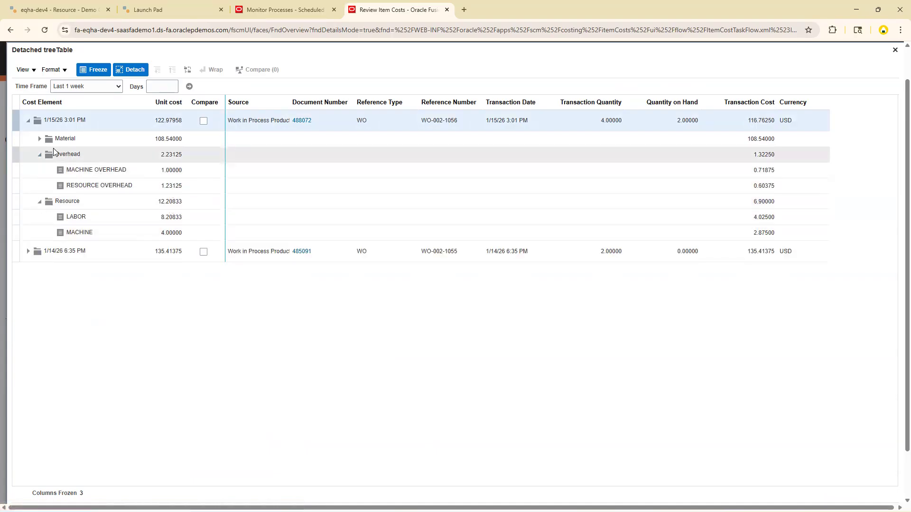
pyautogui.click(39, 139)
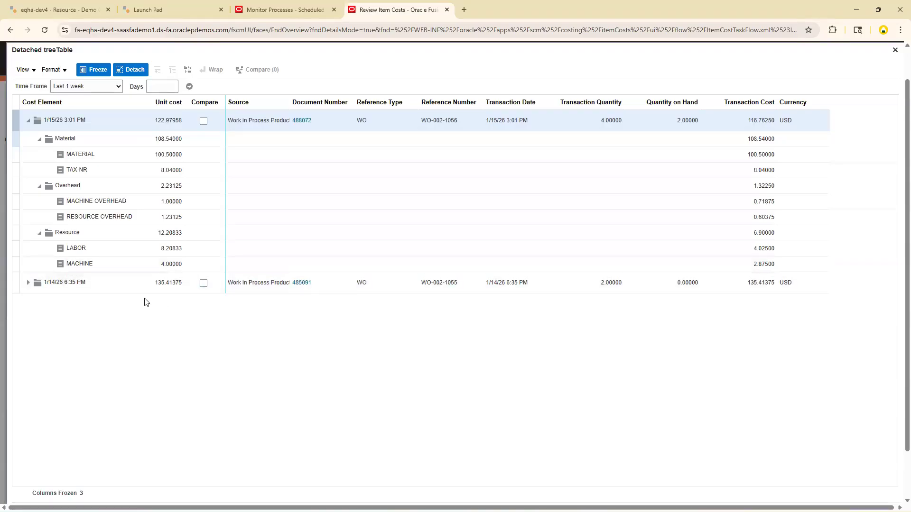
# Expand the 1/14/26 6:35 PM cost into its material, overhead, and resource elements for comparison, and return to Review Item Costs.
pyautogui.click(28, 287)
pyautogui.click(39, 335)
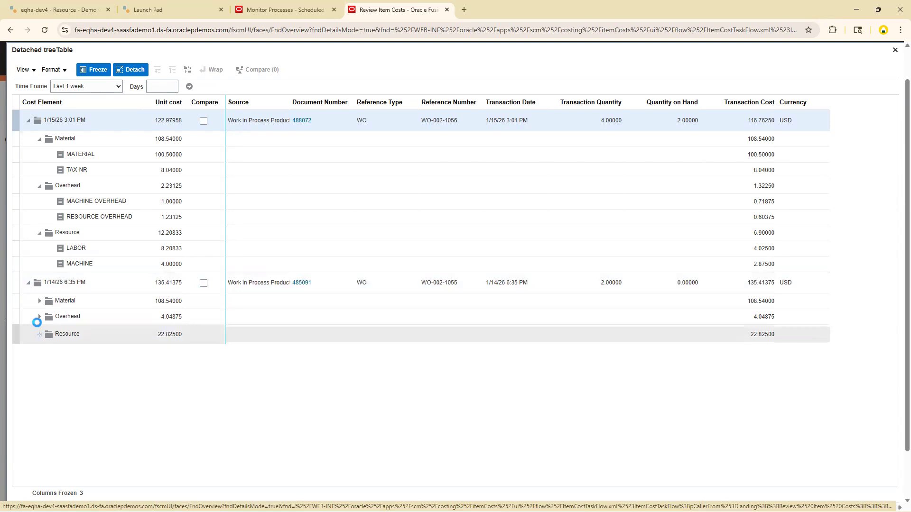
pyautogui.click(39, 300)
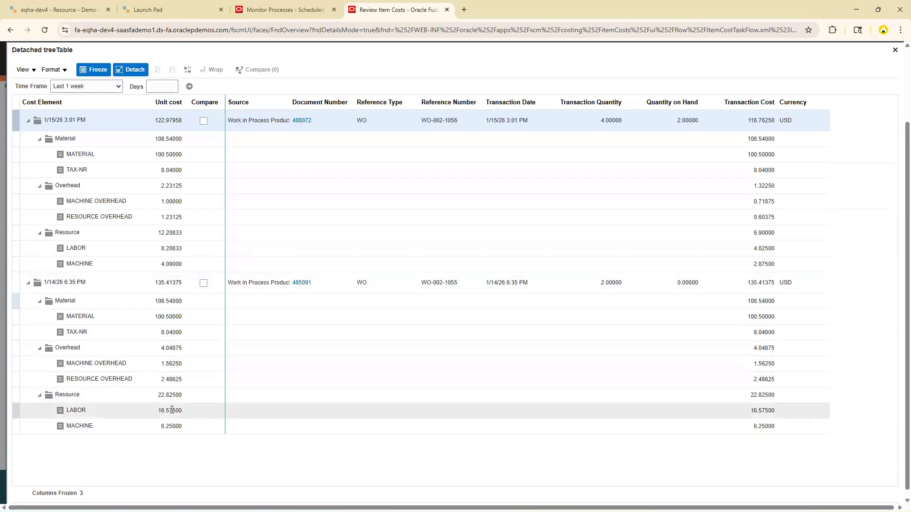
pyautogui.click(894, 49)
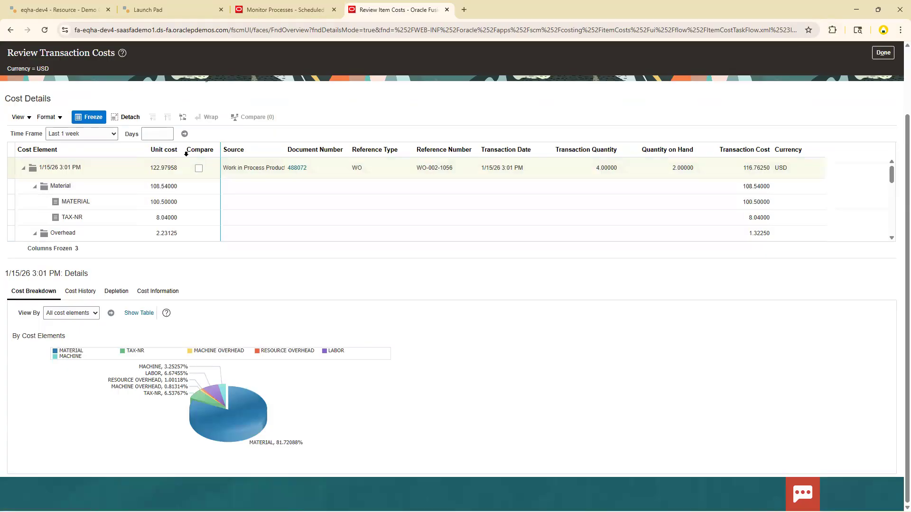
pyautogui.scroll(3, 284, 135)
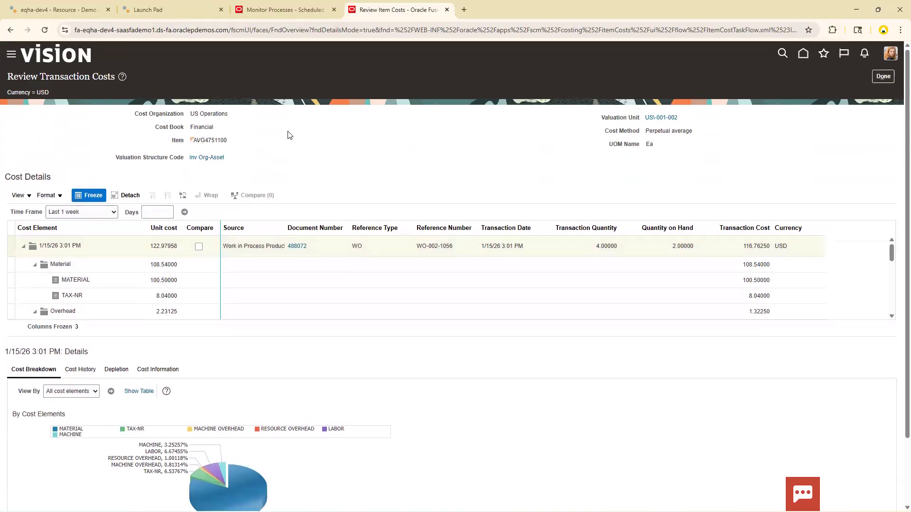
pyautogui.click(881, 78)
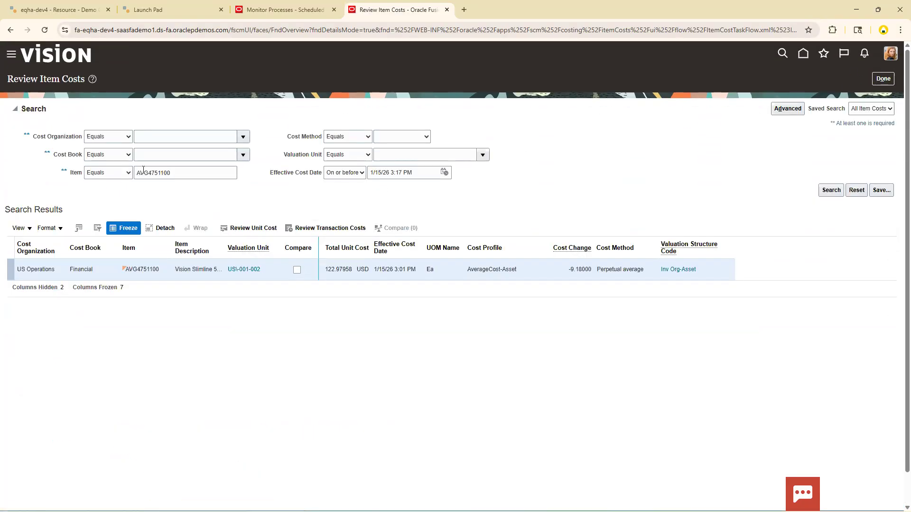
# Search the item costs for ACT4751100 and open its transaction costs.
pyautogui.moveTo(141, 173); pyautogui.dragTo(149, 172)
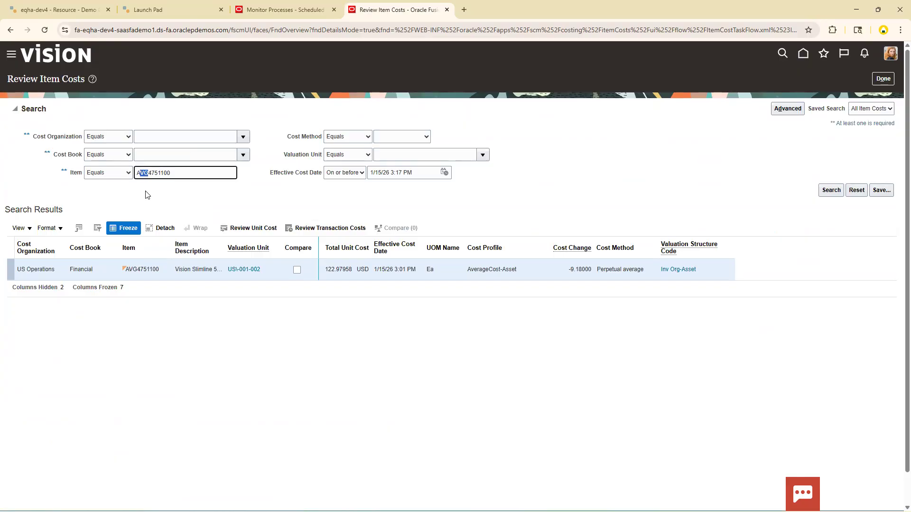
pyautogui.write('CT')
pyautogui.click(829, 191)
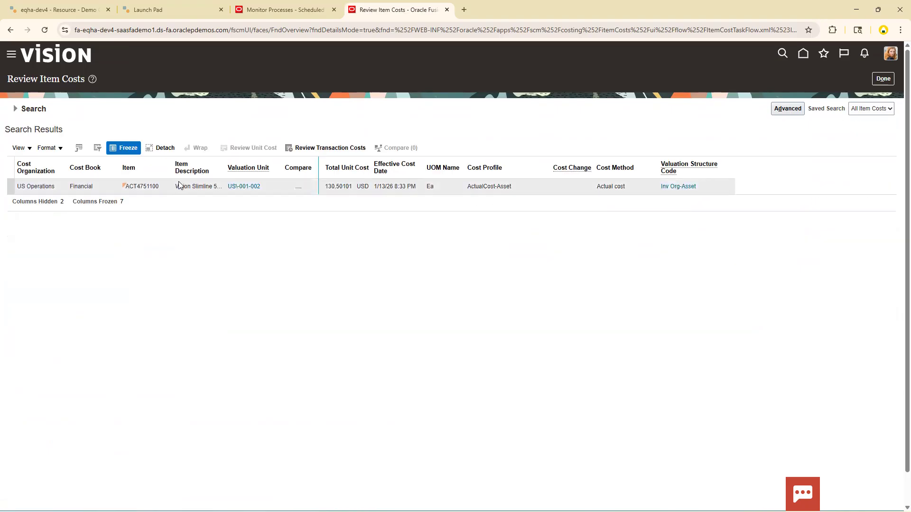
pyautogui.click(314, 148)
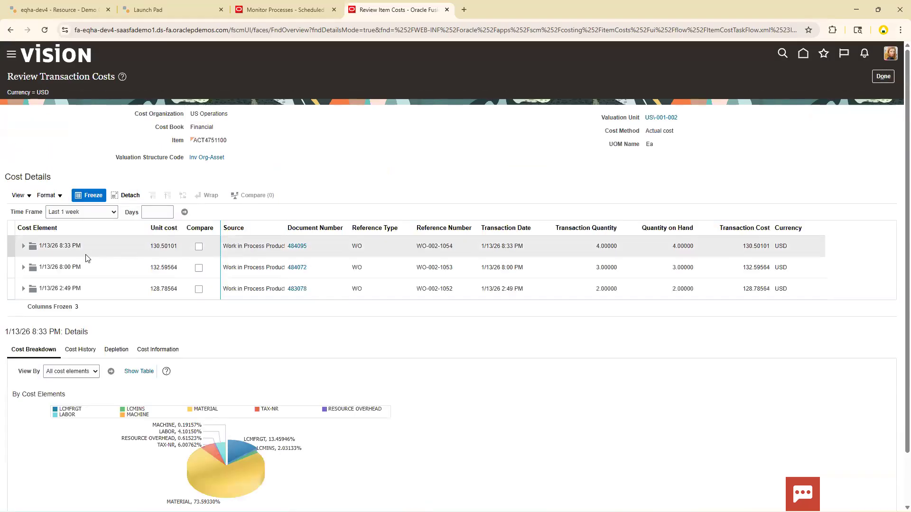
# Detach the cost details table and examine the resource and overhead elements of the 1/13/26 8:33 PM cost.
pyautogui.click(130, 197)
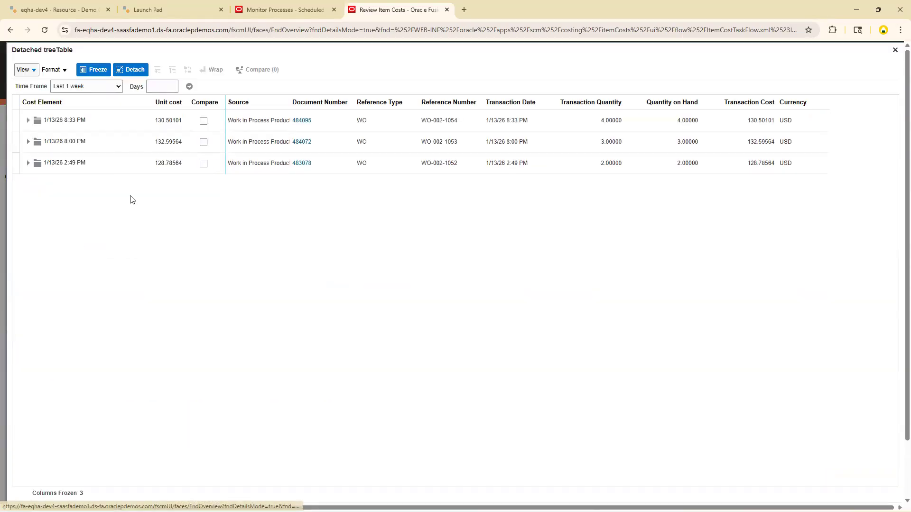
pyautogui.click(28, 120)
pyautogui.click(39, 170)
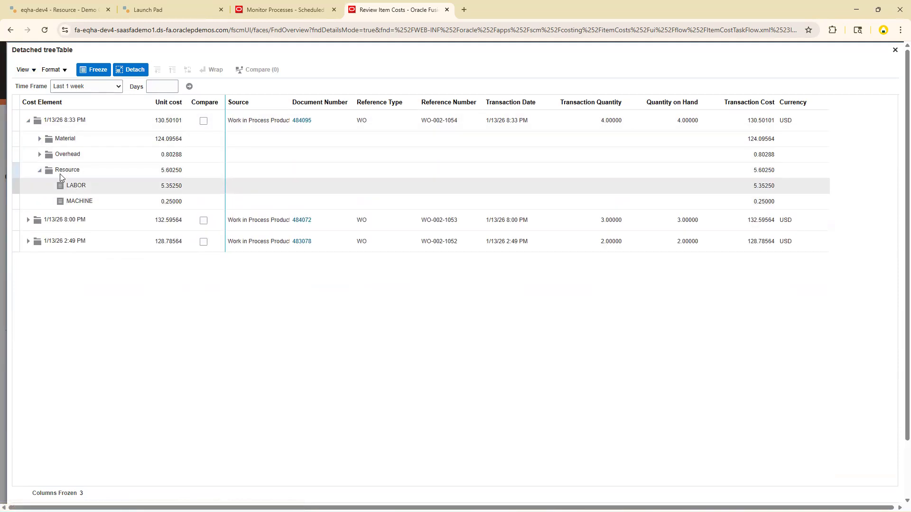
pyautogui.click(40, 156)
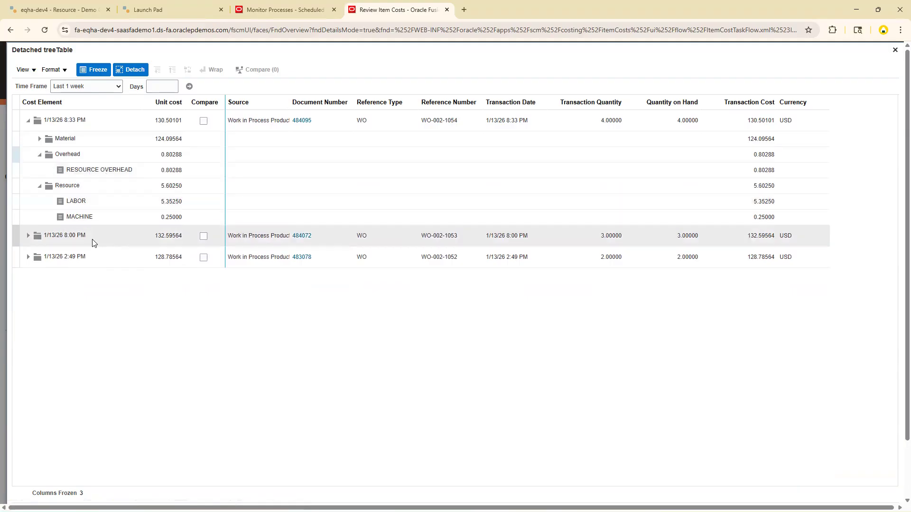
# Check the cost elements of the 1/13/26 8:00 PM transaction, collapse the expanded costs, and return to Review Item Costs.
pyautogui.click(28, 236)
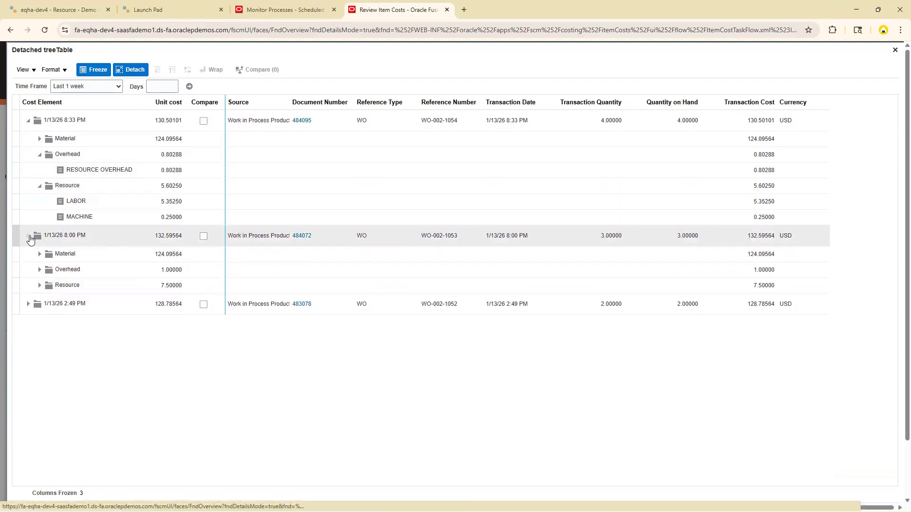
pyautogui.click(28, 235)
pyautogui.click(28, 120)
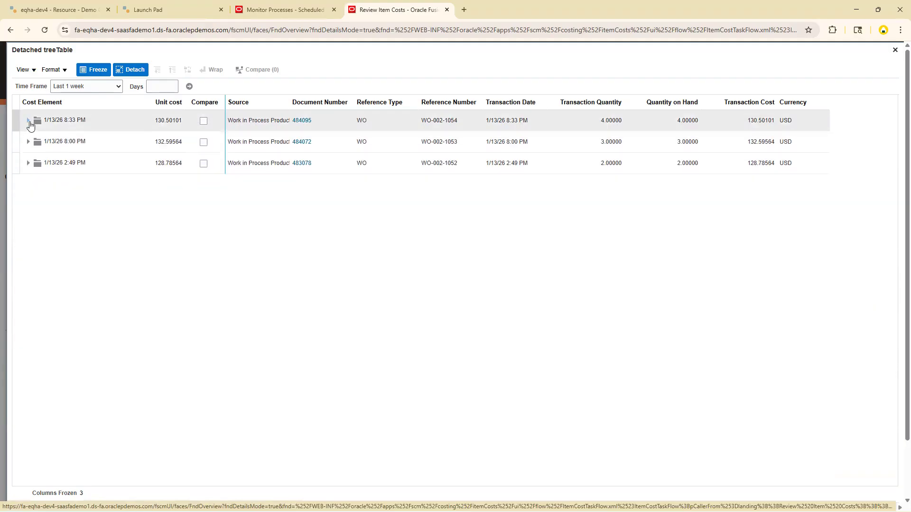
pyautogui.click(895, 50)
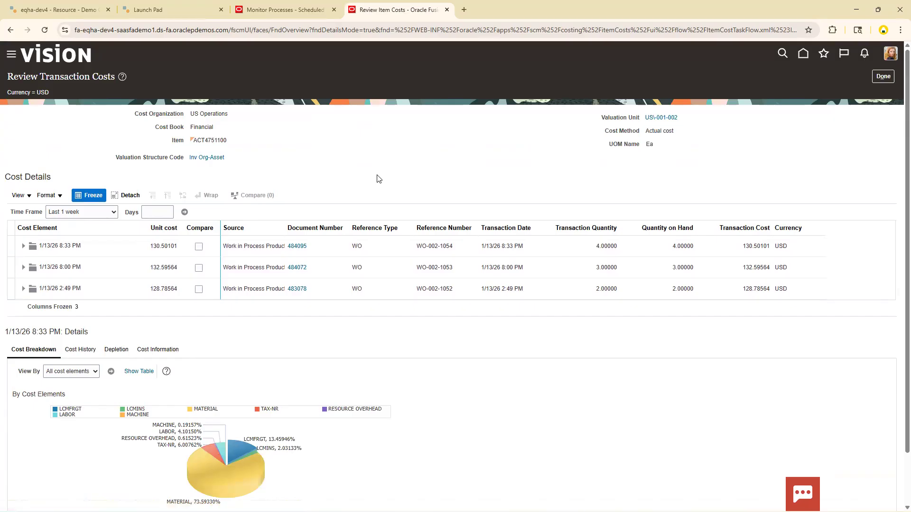
pyautogui.click(873, 82)
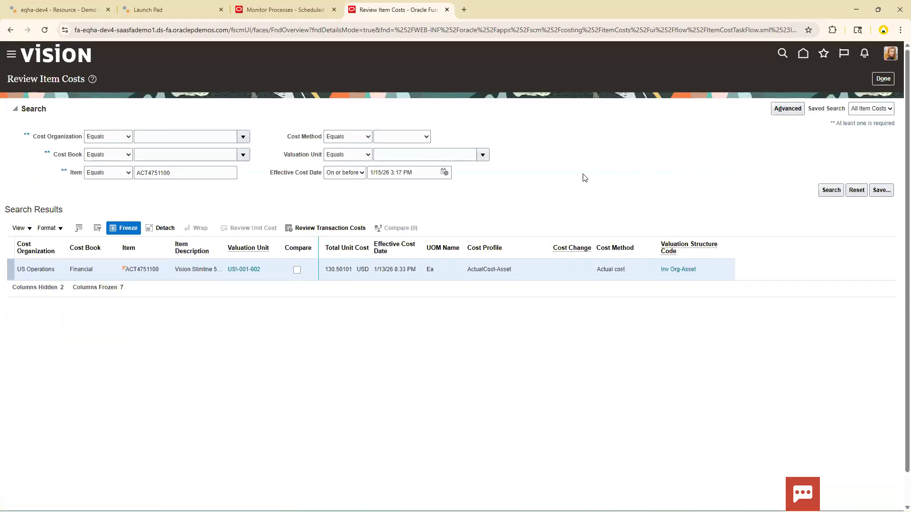